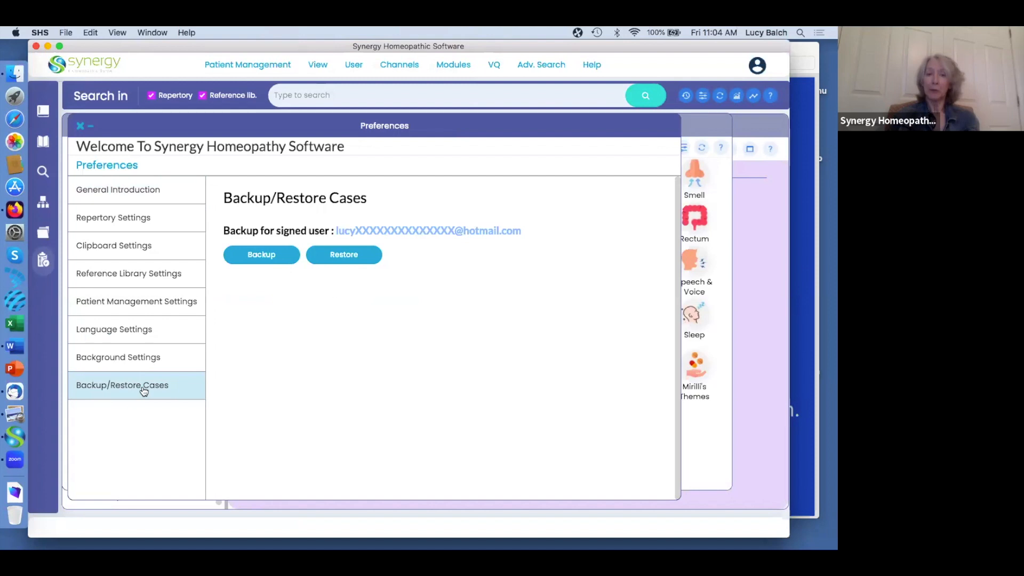
# Back up the signed user's cases to the Synergy Homeopathic folder and close the preferences.
pyautogui.click(255, 255)
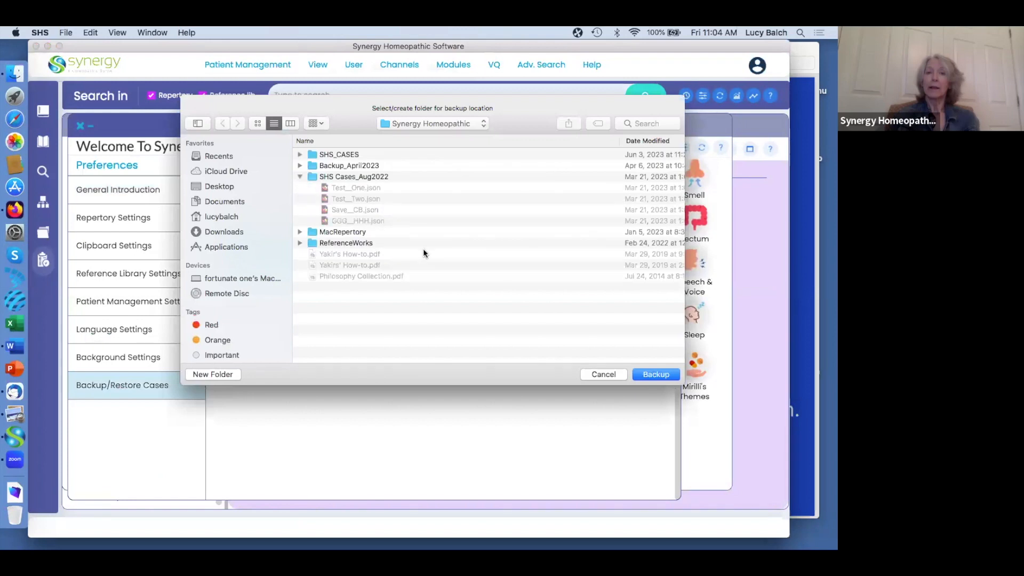
pyautogui.click(652, 373)
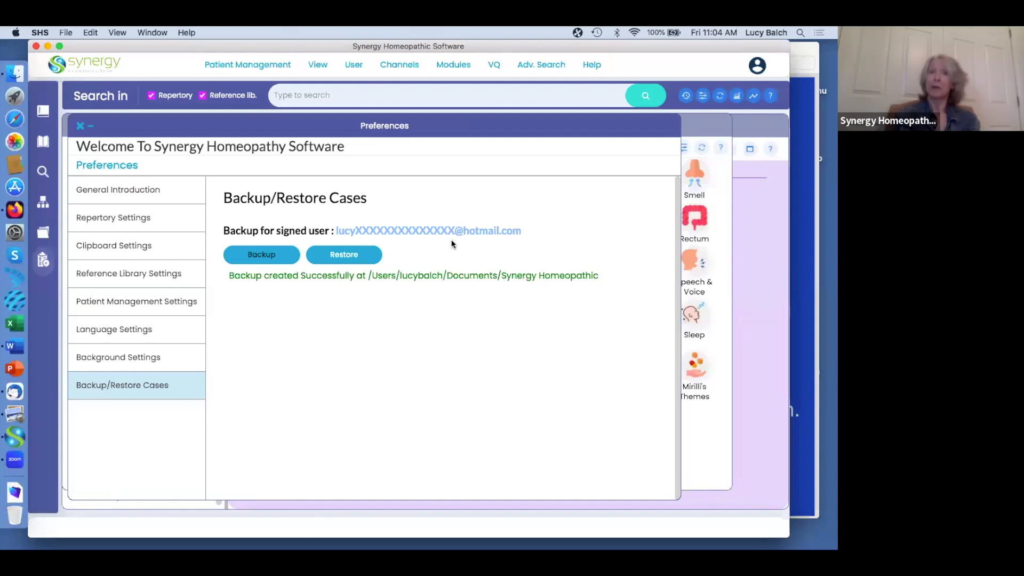
pyautogui.click(81, 126)
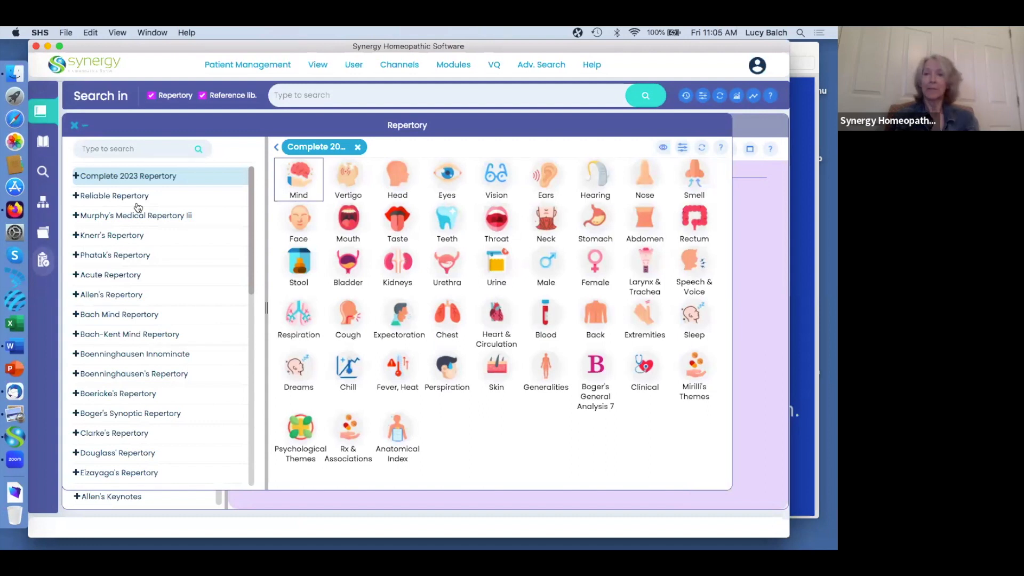
pyautogui.press('XF86AudioRaiseVolume')
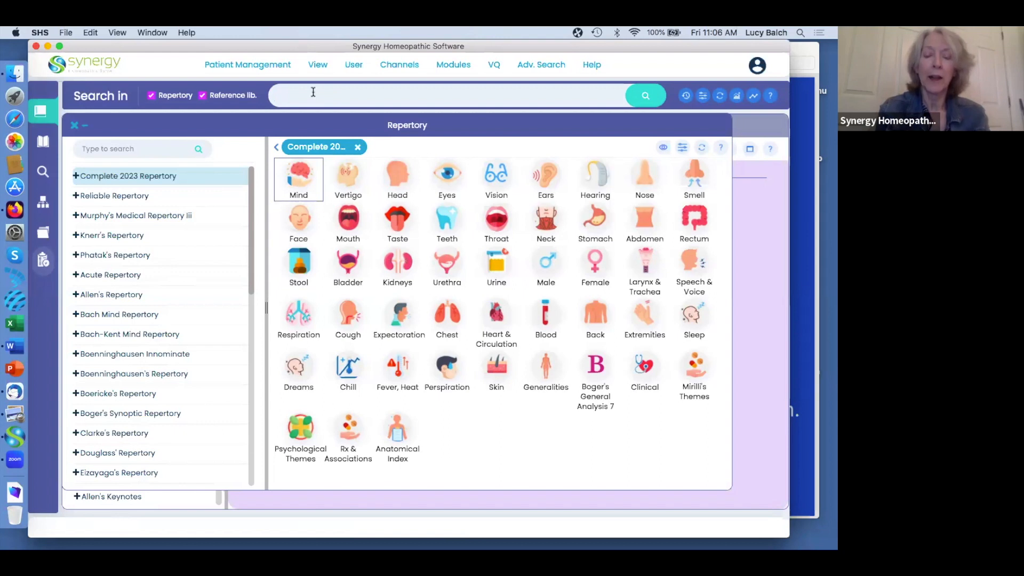
# Search the repertories and reference library for "heavy" limited to the Head section, and shift the results window to uncover the workspace.
pyautogui.write('h')
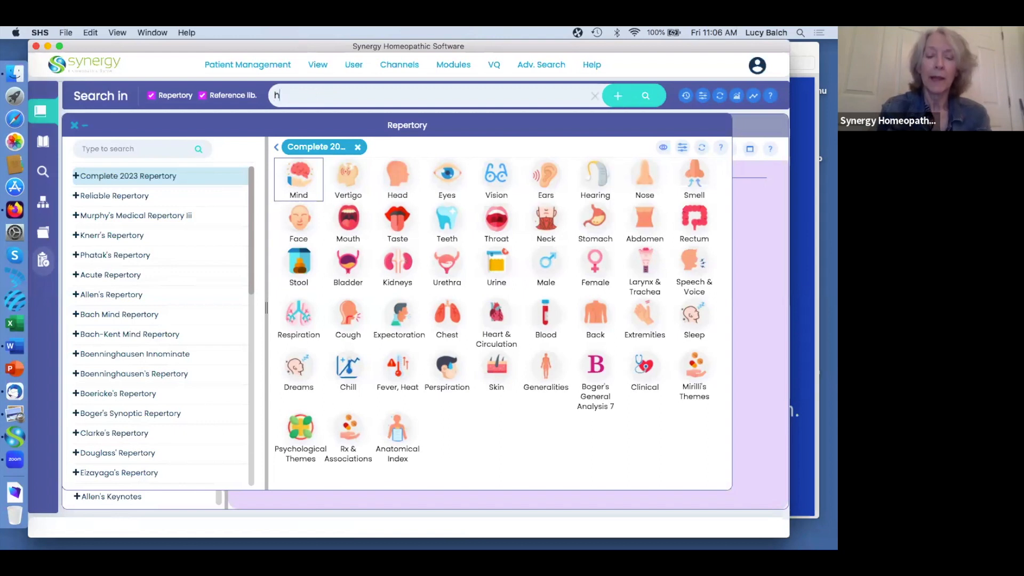
pyautogui.write('eavy')
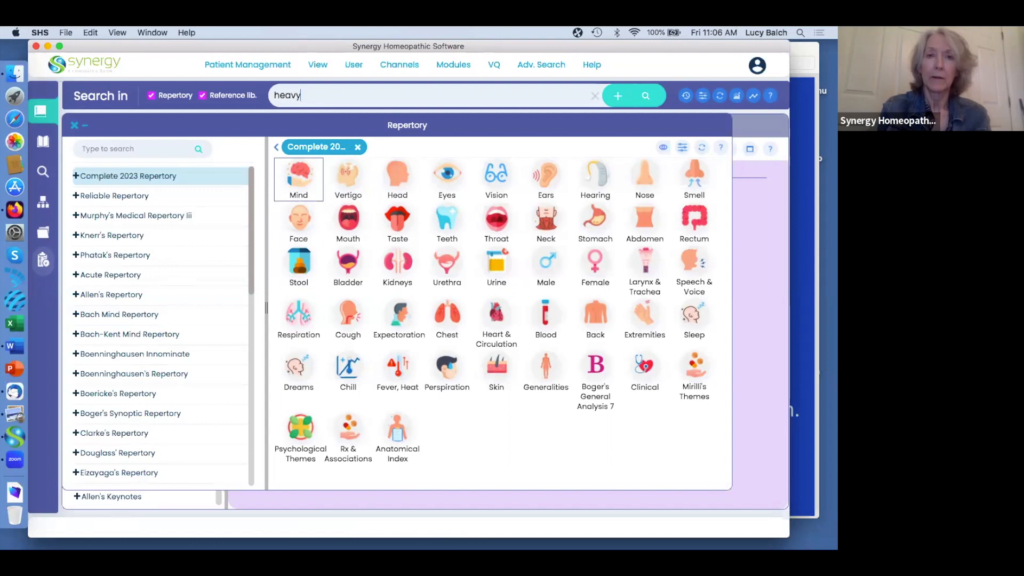
pyautogui.write(' head')
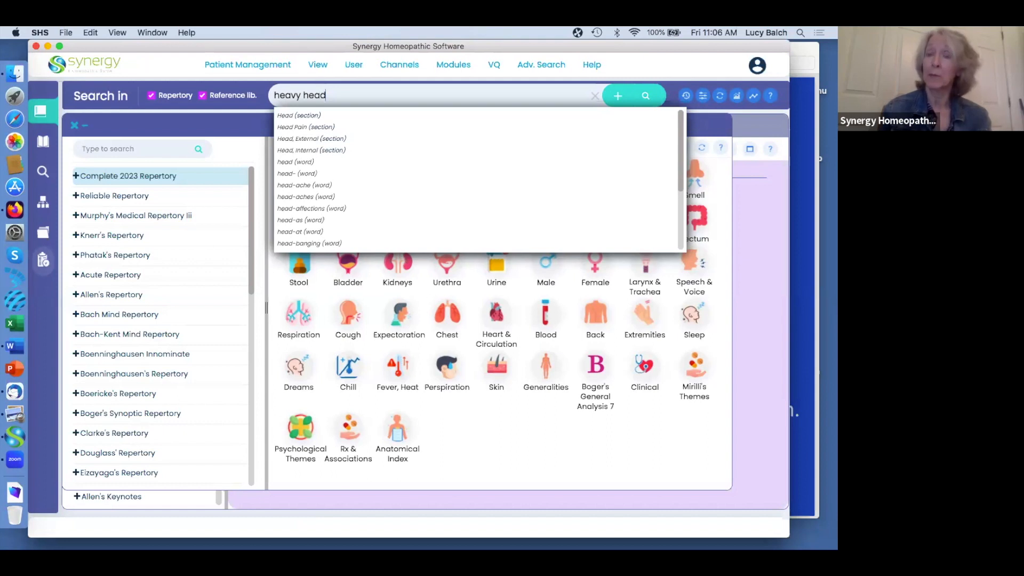
pyautogui.click(289, 115)
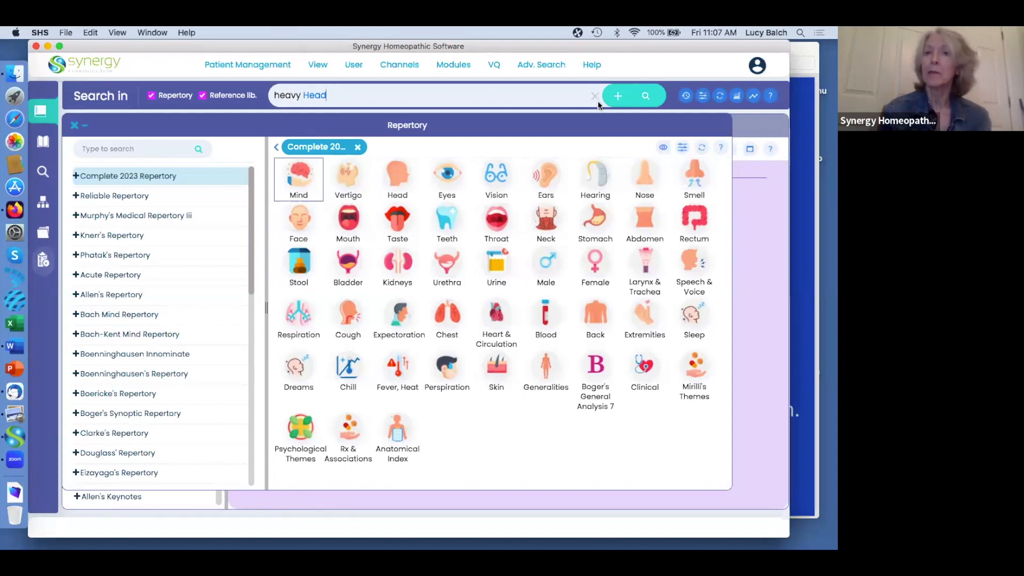
pyautogui.click(646, 97)
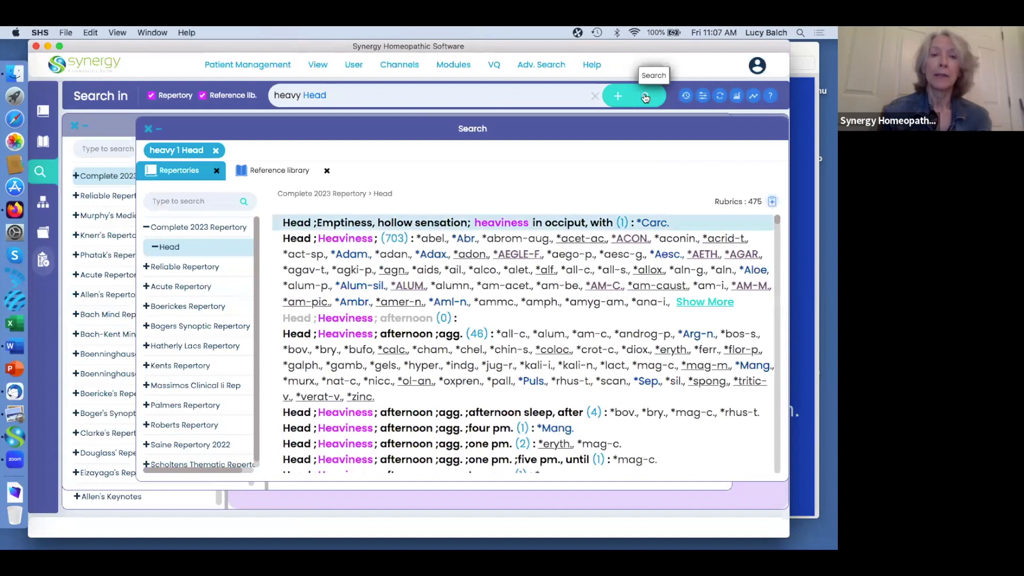
pyautogui.moveTo(372, 130); pyautogui.dragTo(327, 123)
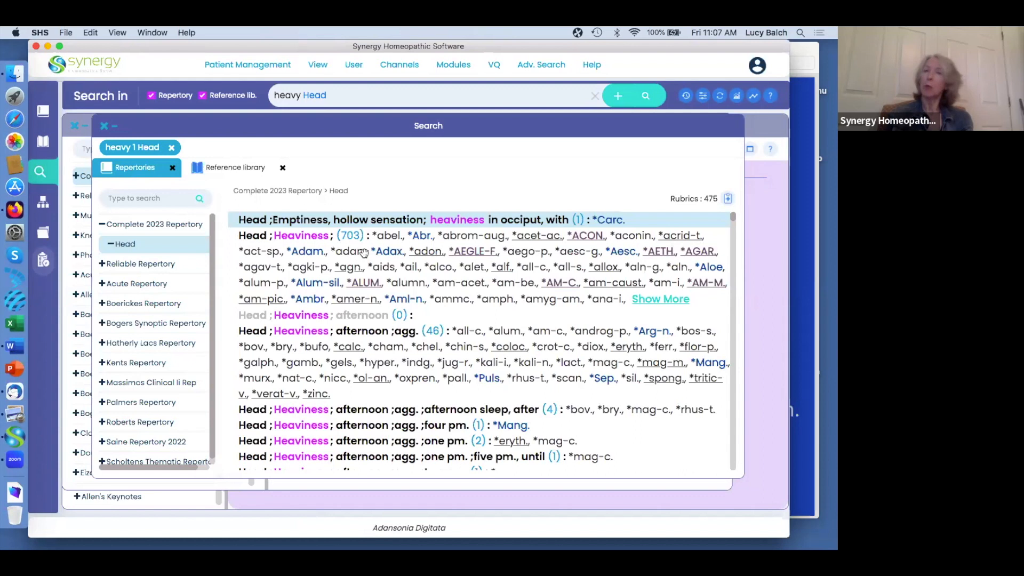
# Find the rubric "Head; Heaviness; evening; amel." in the Complete 2023 Repertory results and add it to the clipboard.
pyautogui.scroll(-3, 365, 261)
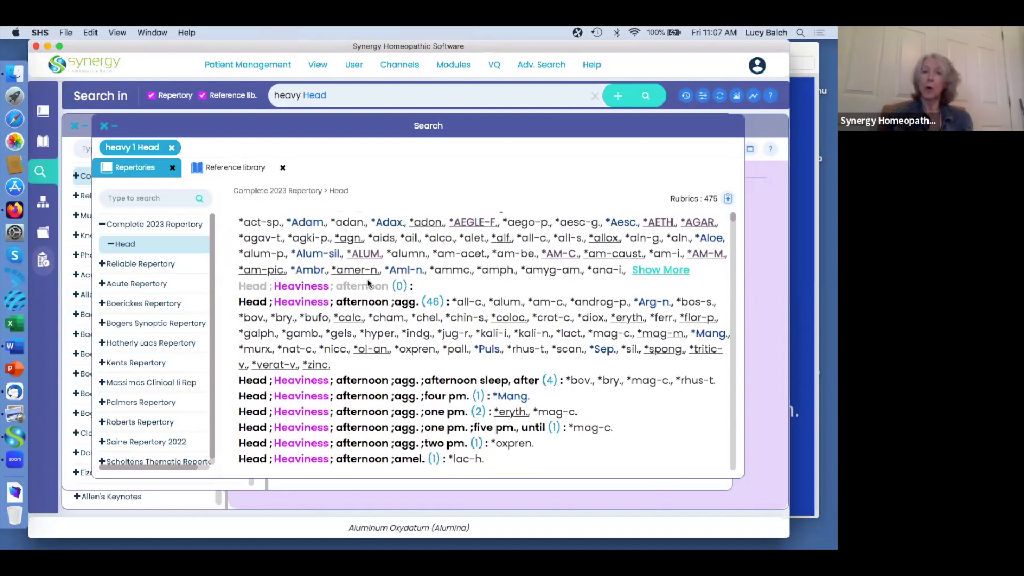
pyautogui.scroll(-3, 368, 283)
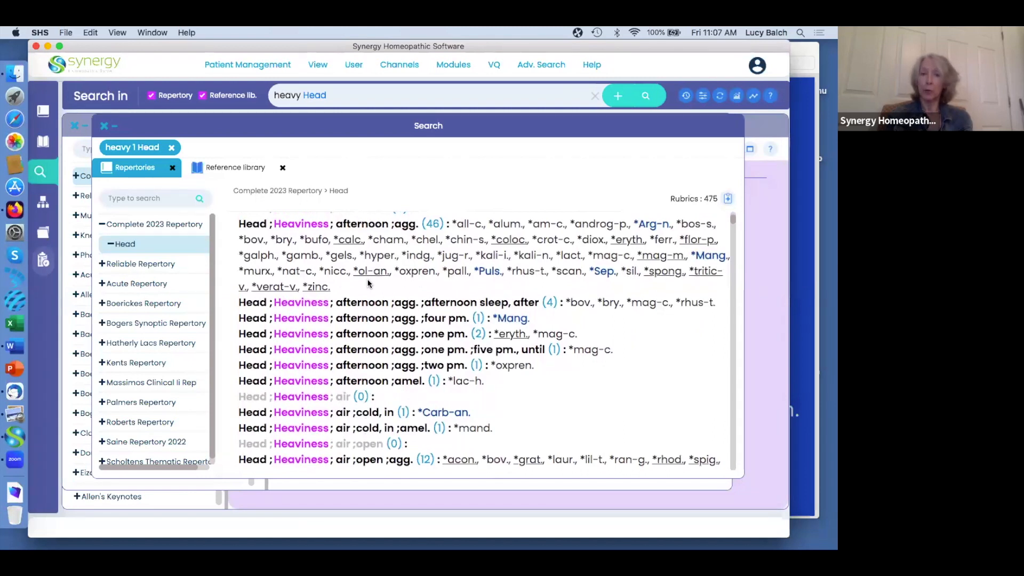
pyautogui.scroll(-5, 368, 283)
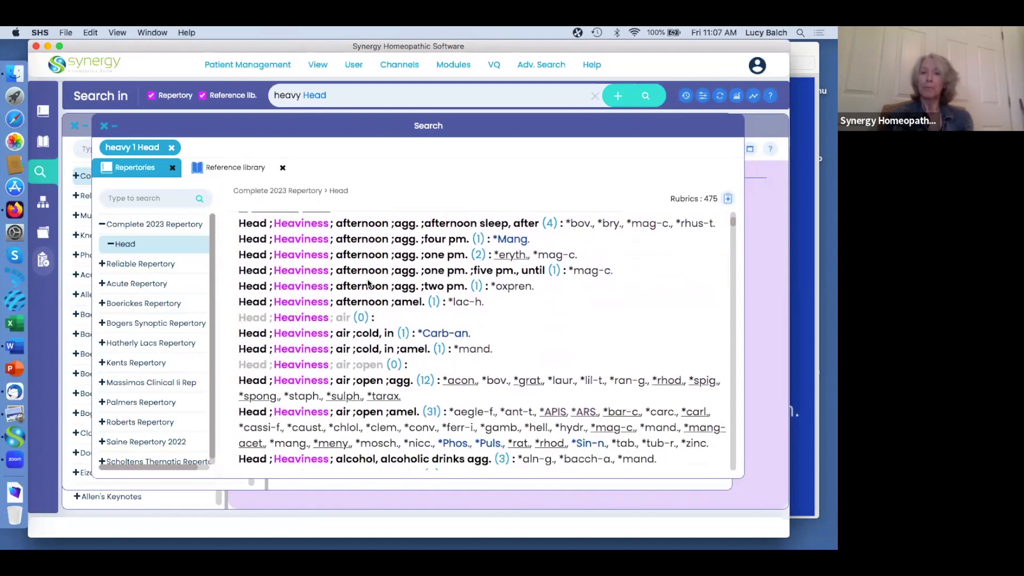
pyautogui.scroll(-2, 368, 283)
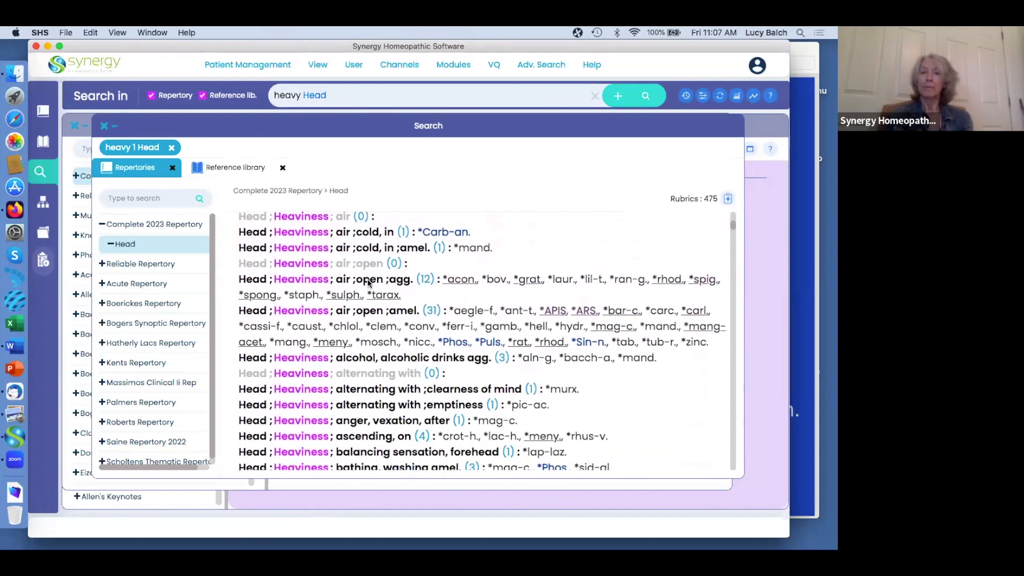
pyautogui.scroll(-2, 368, 282)
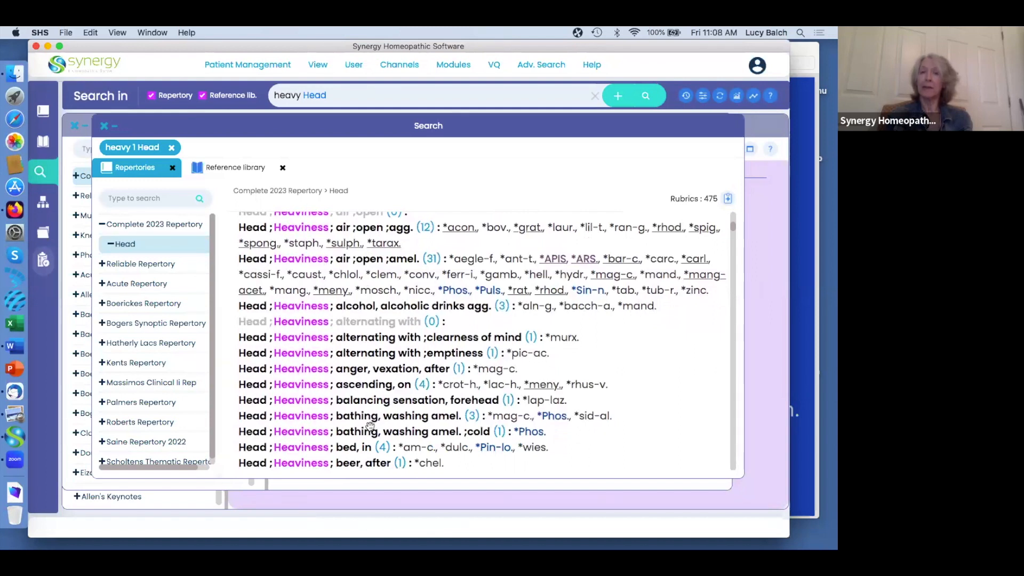
pyautogui.scroll(-5, 369, 426)
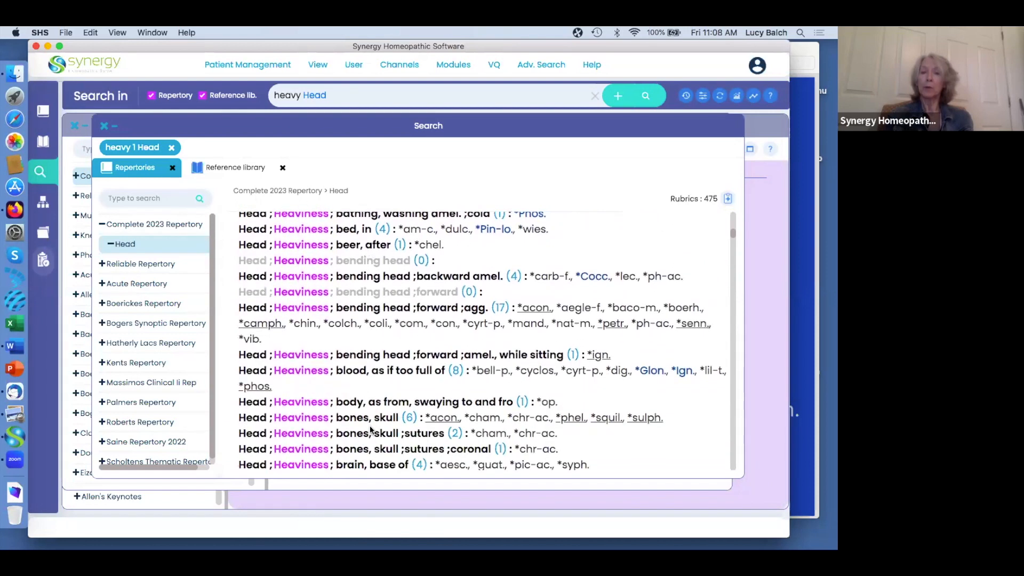
pyautogui.scroll(-2, 370, 425)
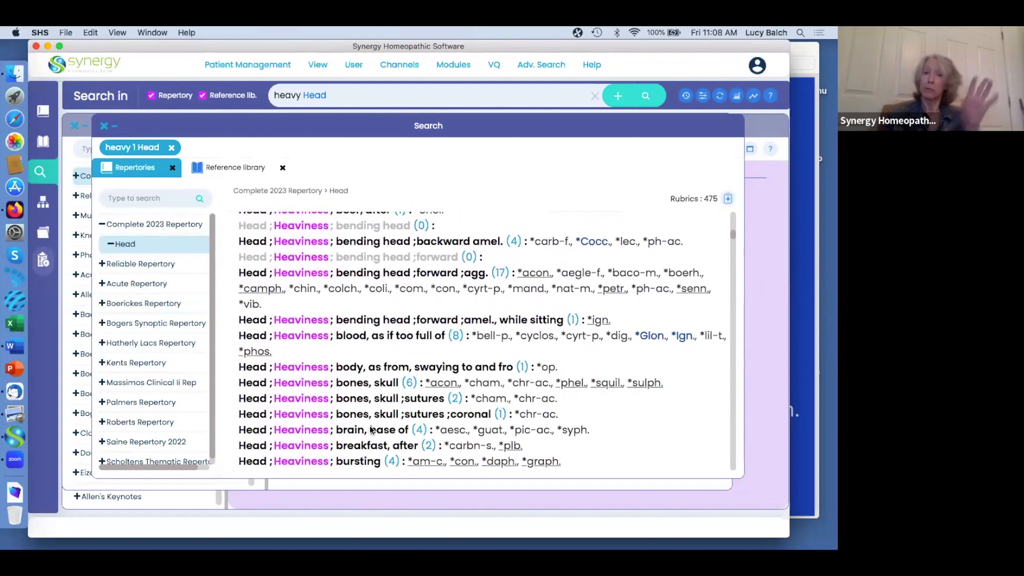
pyautogui.scroll(-2, 371, 430)
pyautogui.scroll(-5, 371, 430)
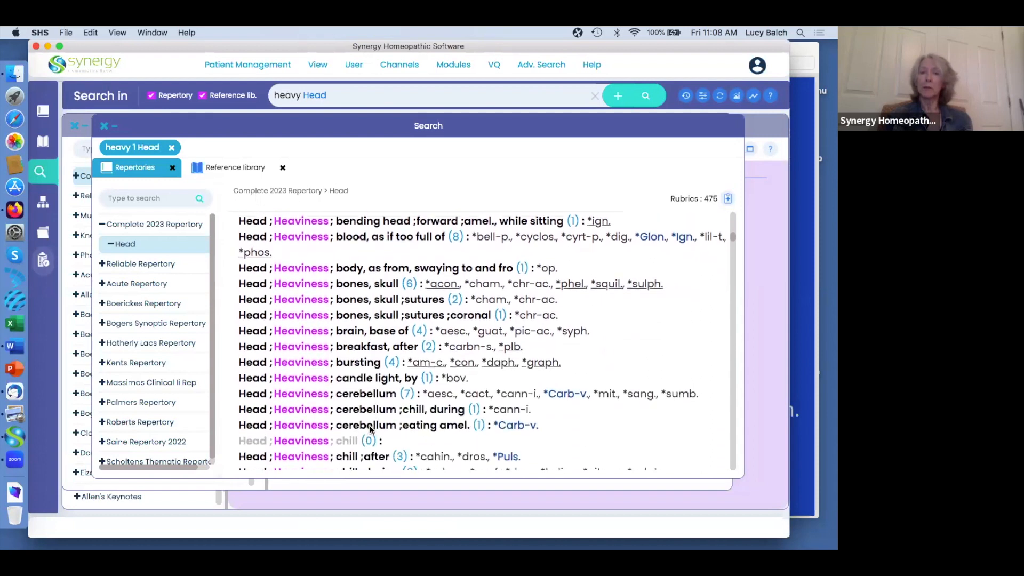
pyautogui.scroll(-5, 371, 430)
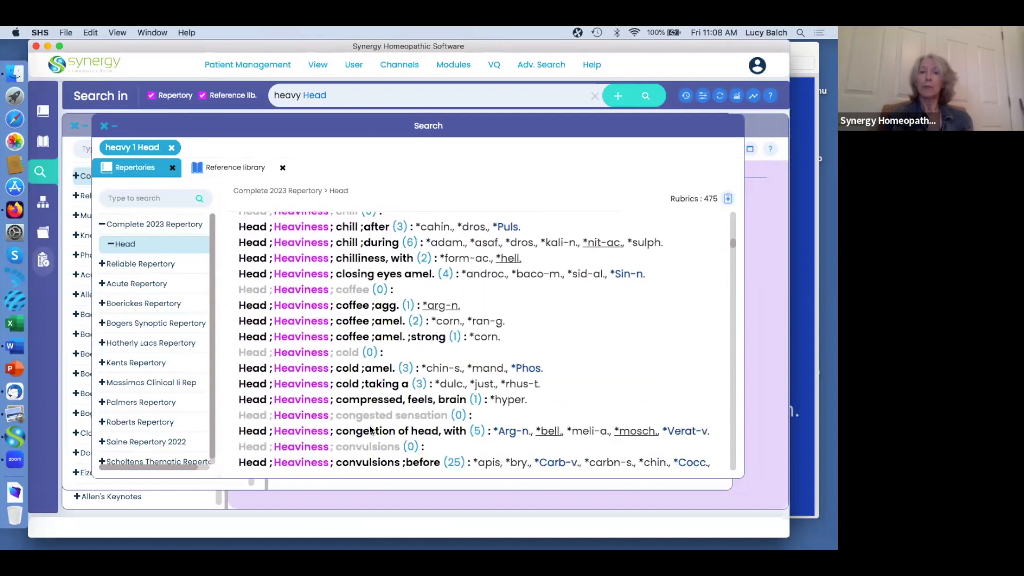
pyautogui.scroll(-5, 370, 426)
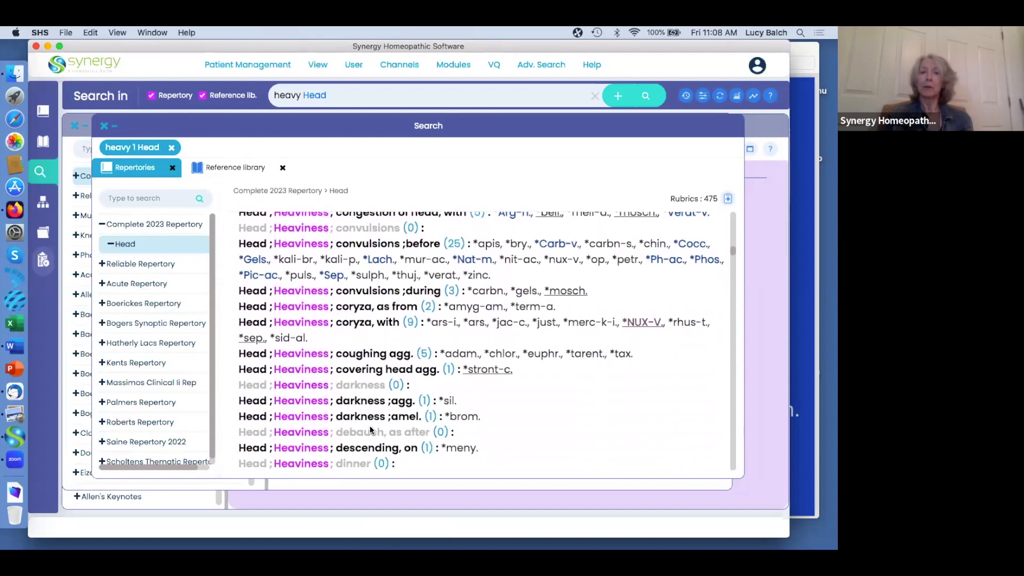
pyautogui.scroll(-5, 370, 428)
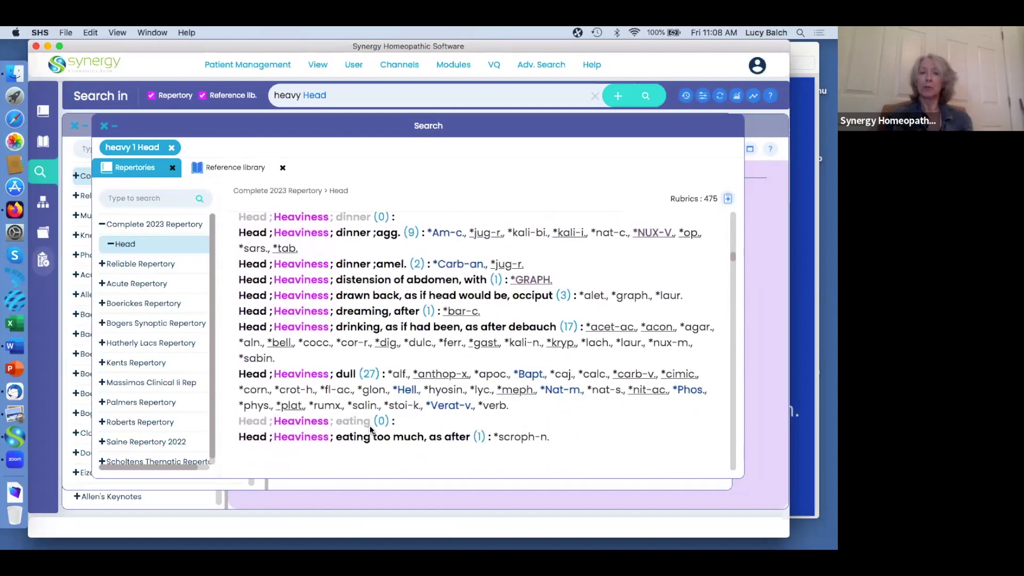
pyautogui.scroll(-4, 370, 428)
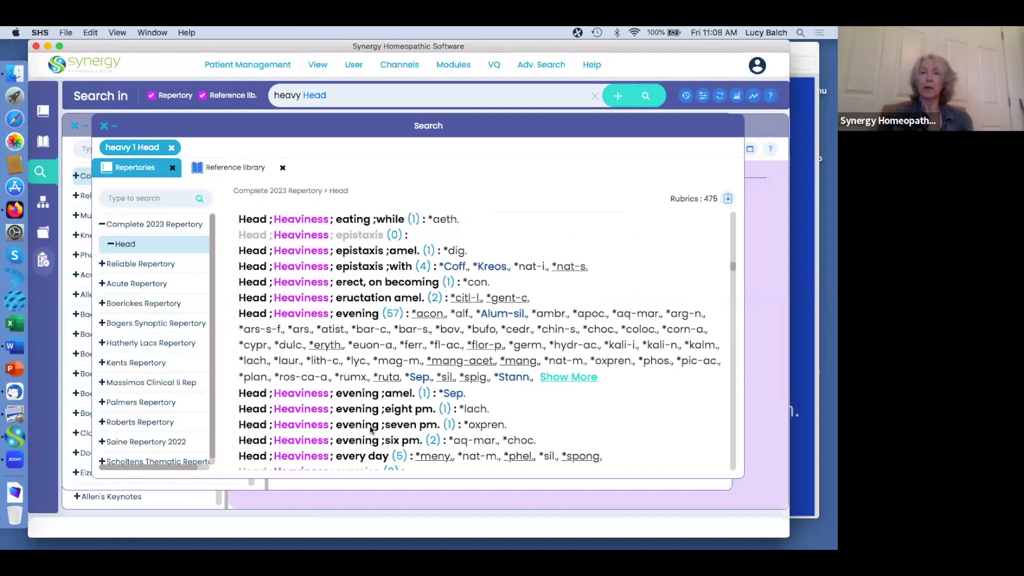
pyautogui.scroll(-1, 369, 426)
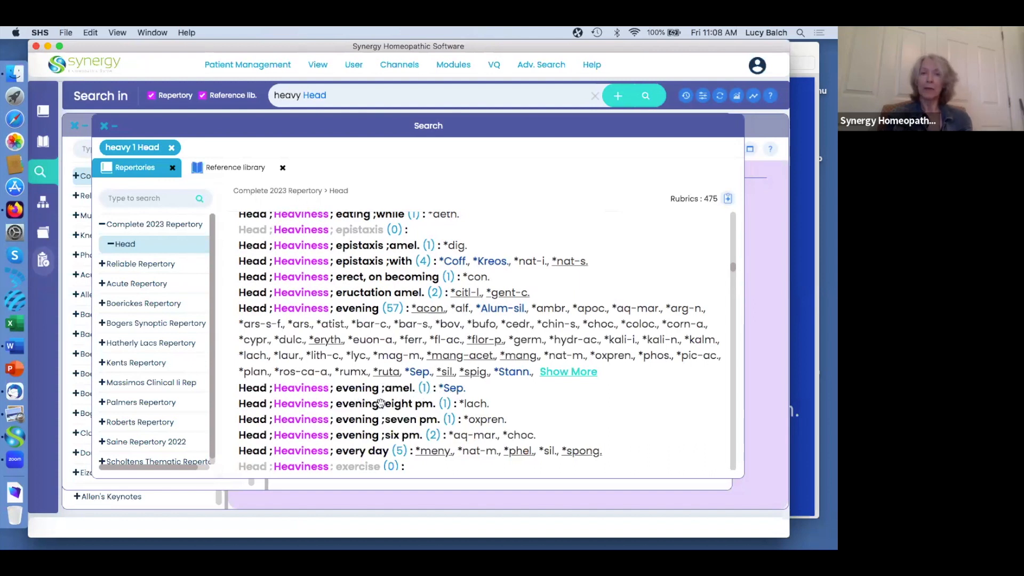
pyautogui.scroll(-3, 380, 403)
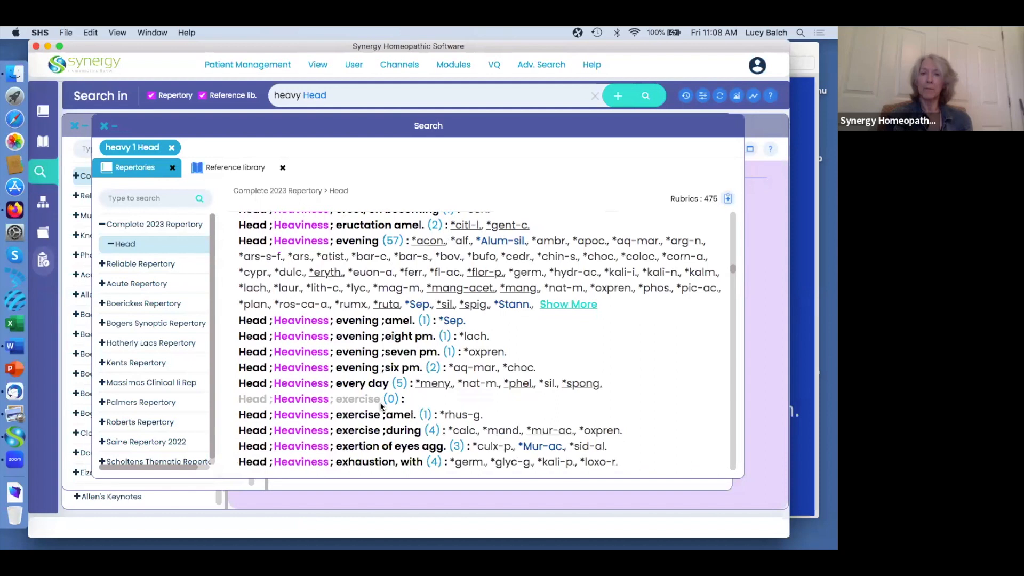
pyautogui.scroll(-3, 380, 405)
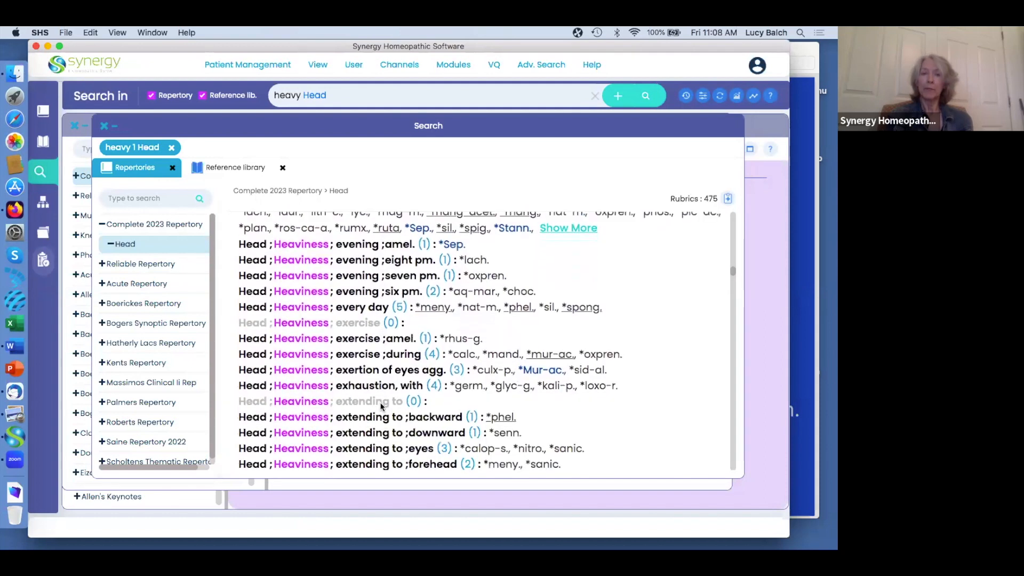
pyautogui.scroll(3, 361, 319)
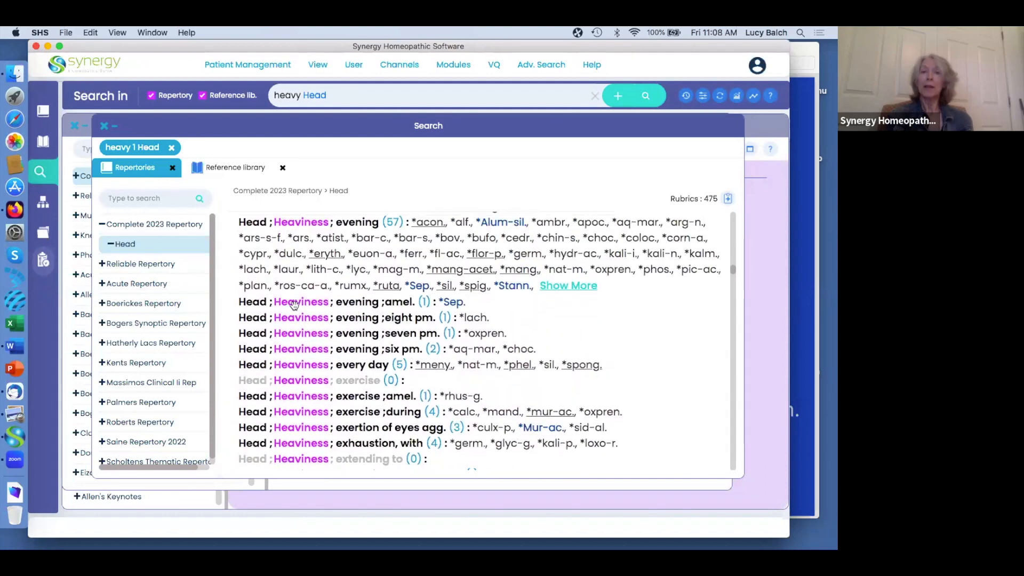
pyautogui.click(347, 305)
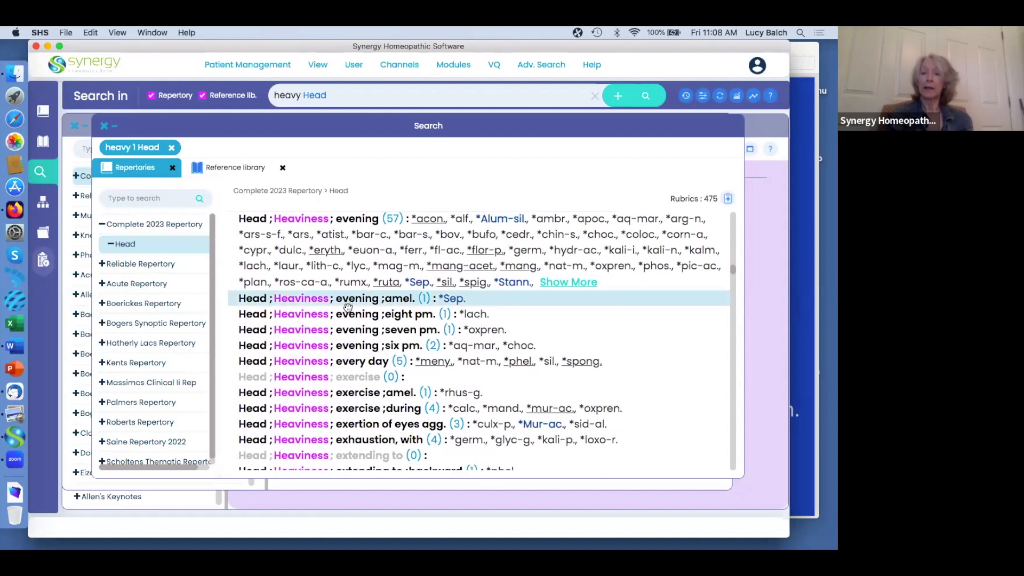
pyautogui.doubleClick(347, 305)
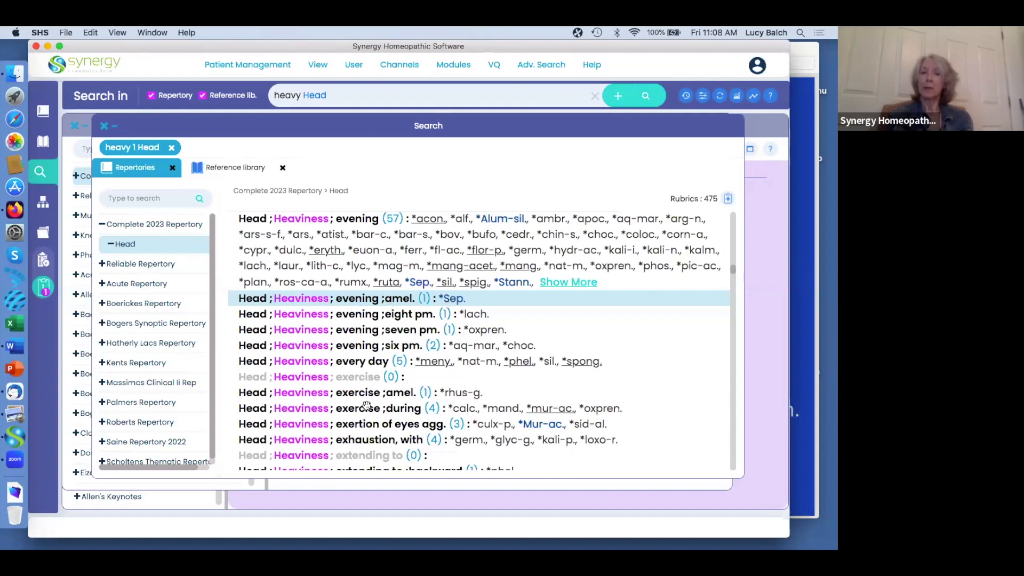
# Add the rubric "Head; Heaviness; falling, as if" from the search results to the clipboard.
pyautogui.scroll(-5, 367, 406)
pyautogui.scroll(-2, 367, 409)
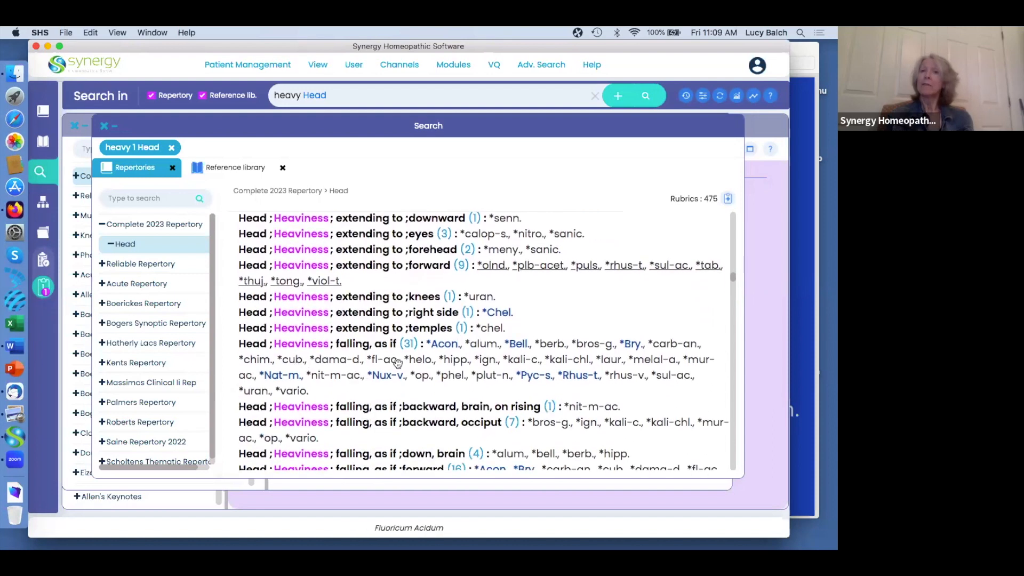
pyautogui.click(385, 363)
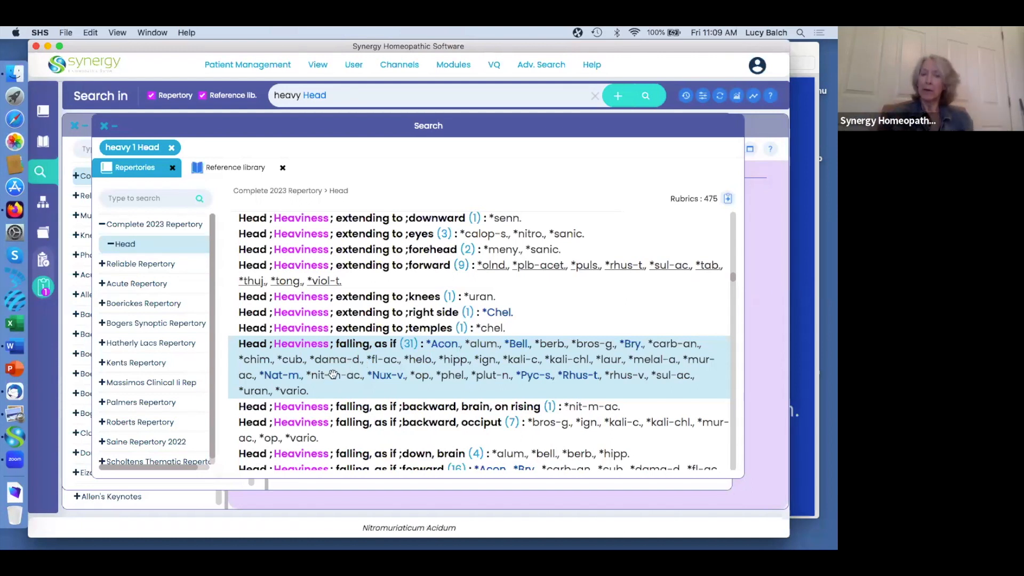
pyautogui.doubleClick(367, 372)
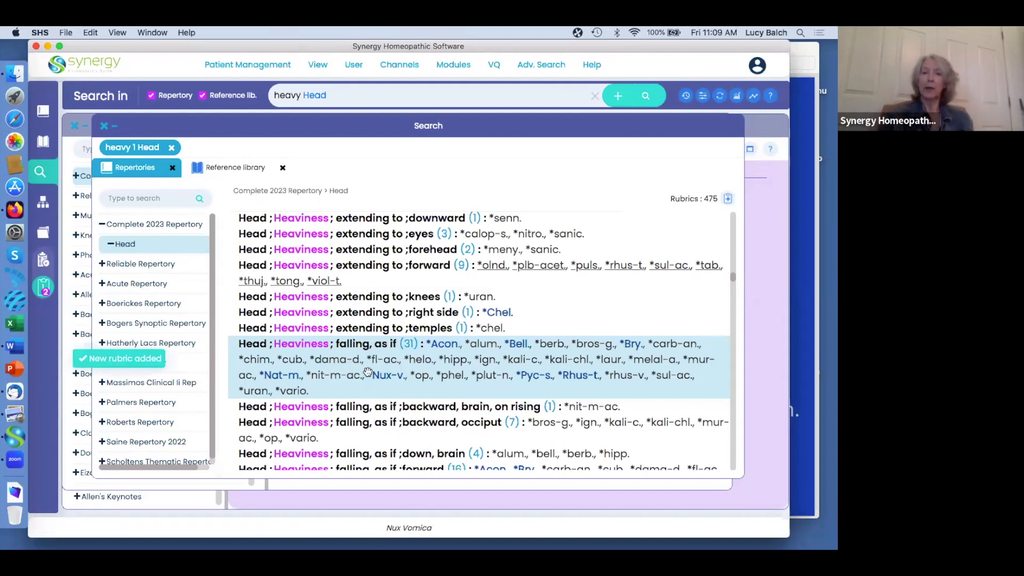
# Look through the Head Heaviness subrubrics following "falling, as if", including those for the head falling backward, forward and to the side.
pyautogui.scroll(-10, 379, 406)
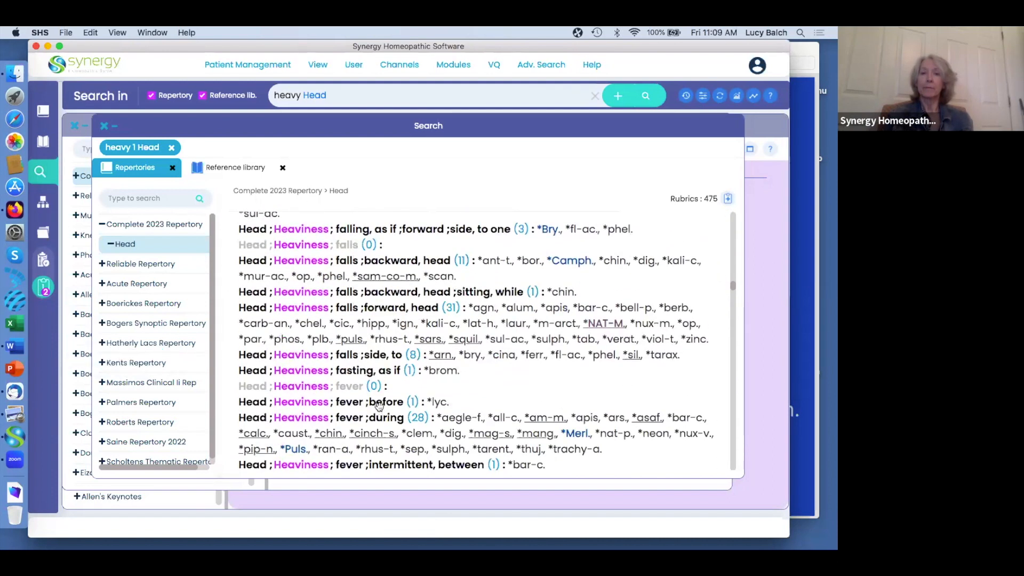
pyautogui.scroll(2, 380, 408)
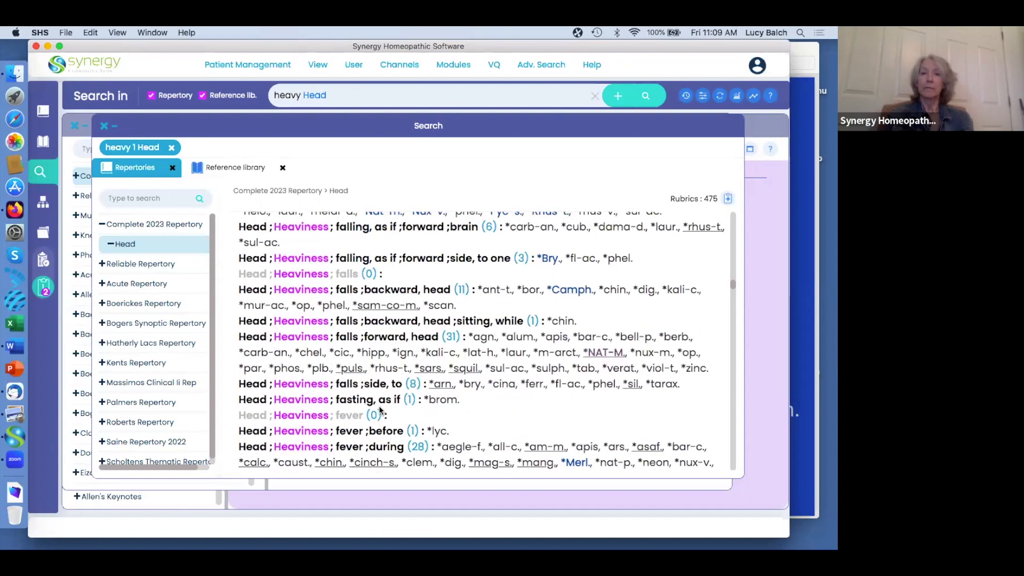
pyautogui.scroll(3, 379, 406)
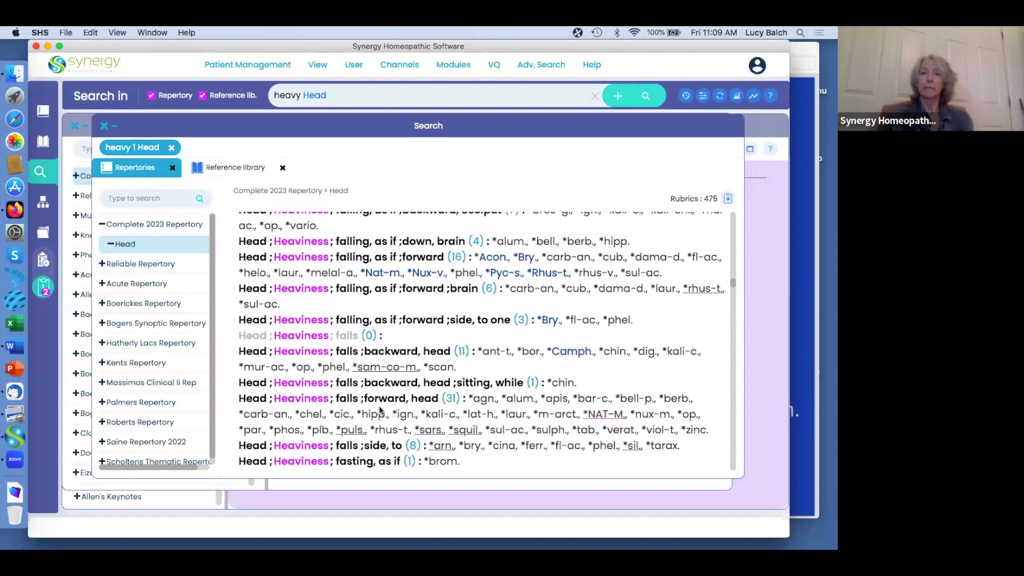
pyautogui.scroll(5, 379, 406)
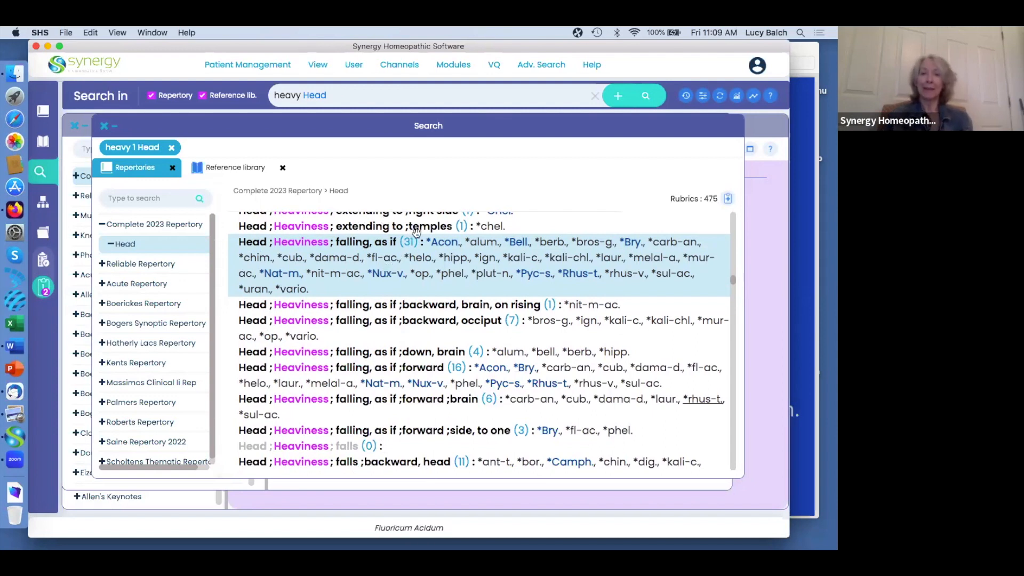
# Find the rubric "Head; Heaviness; forehead" further down the search results and add it to the clipboard.
pyautogui.scroll(-3, 397, 377)
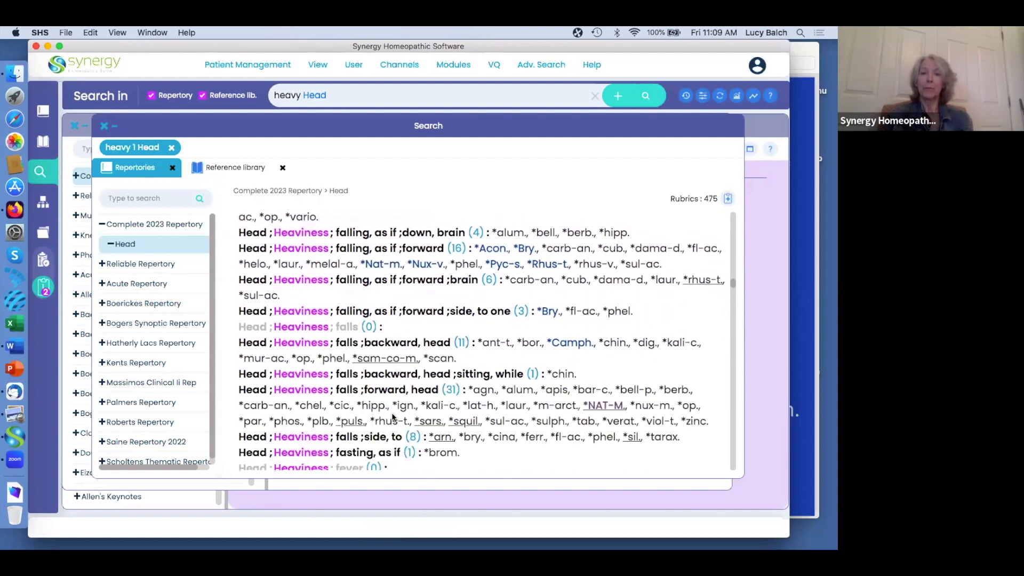
pyautogui.scroll(-1, 394, 417)
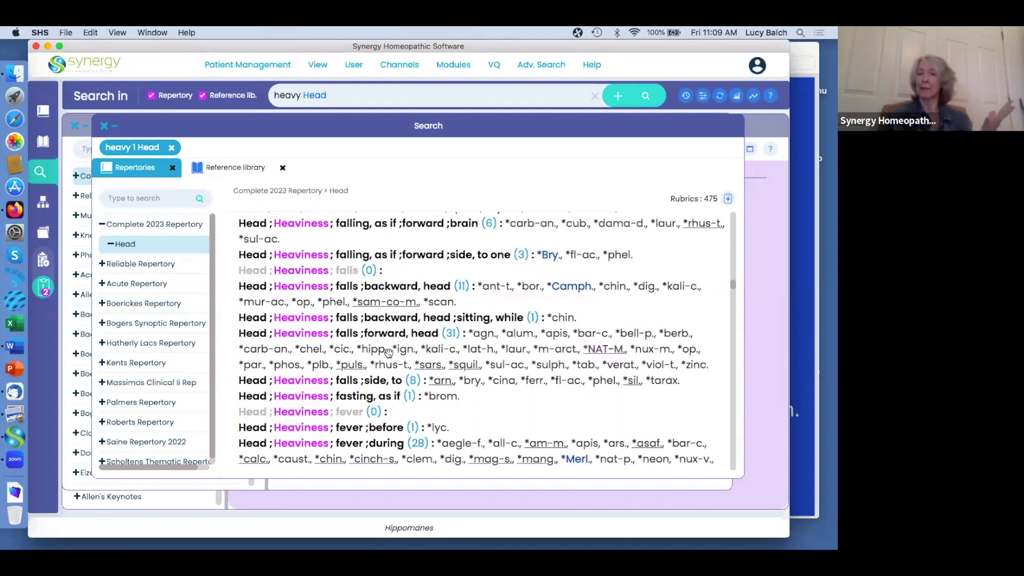
pyautogui.scroll(-8, 388, 352)
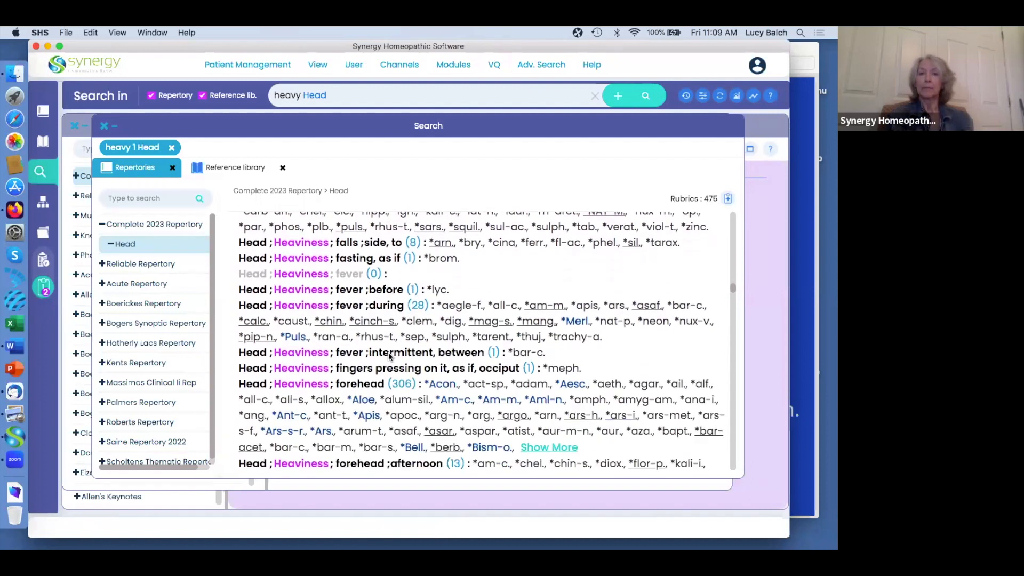
pyautogui.click(356, 345)
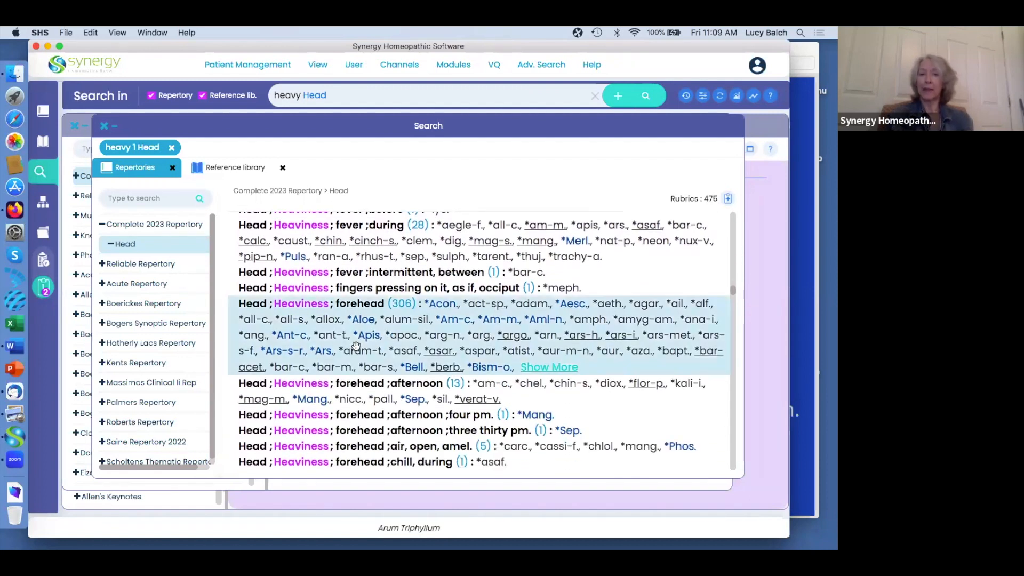
pyautogui.doubleClick(357, 345)
# Look past the forehead subrubrics, and search for "occiput heavy" limited to the Head section in a new results tab.
pyautogui.scroll(-8, 356, 347)
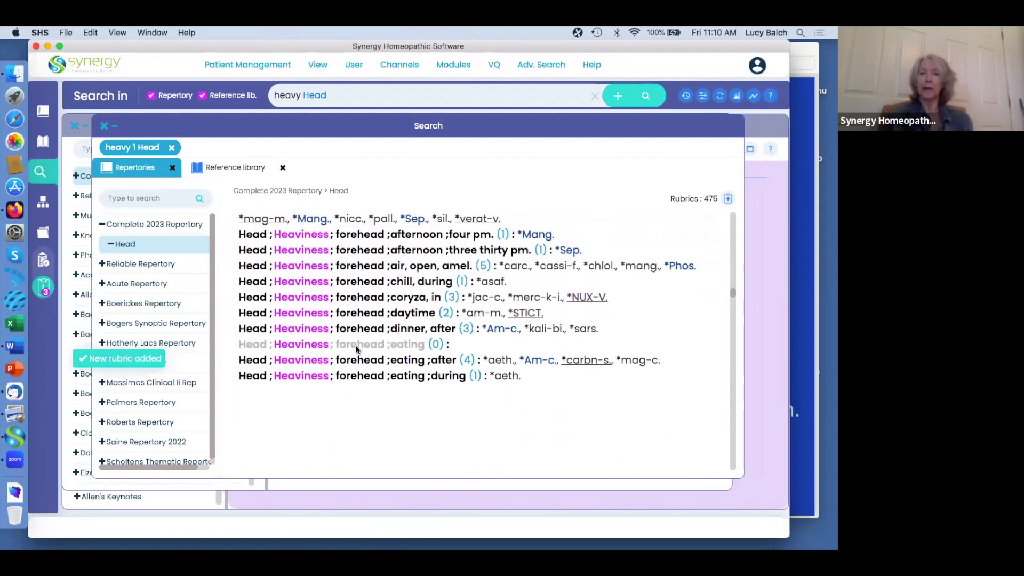
pyautogui.scroll(-15, 356, 350)
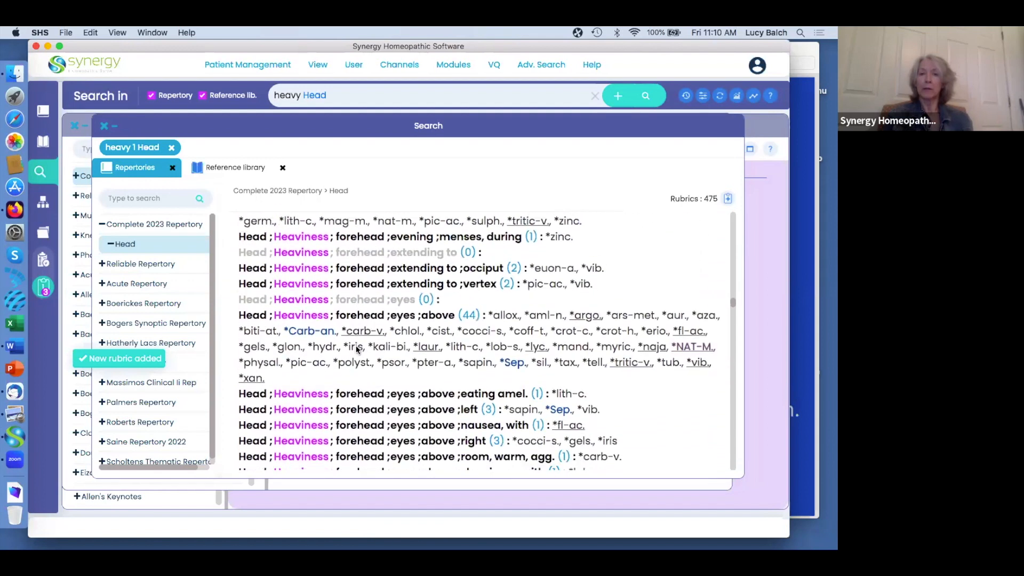
pyautogui.scroll(-15, 356, 349)
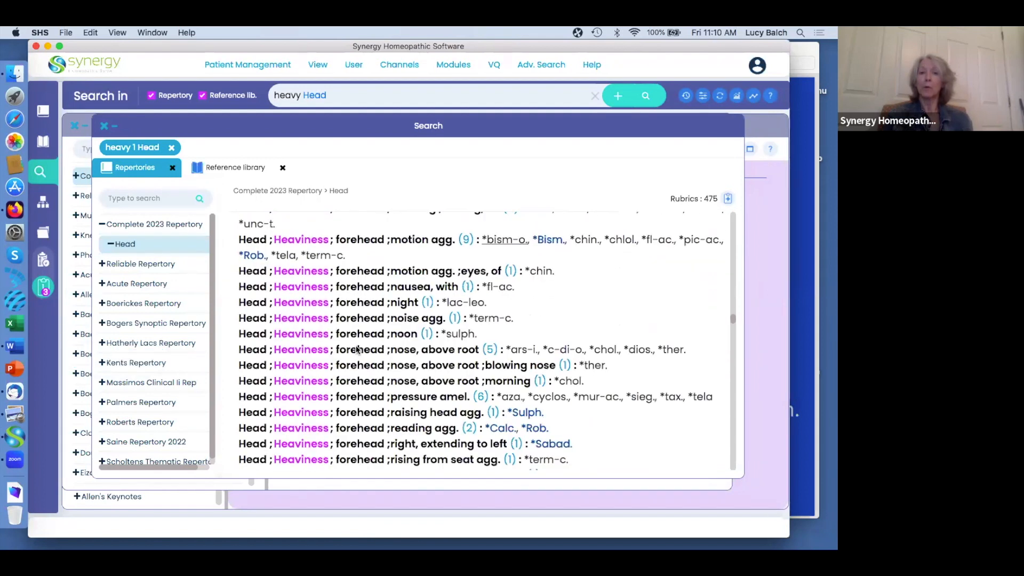
pyautogui.scroll(-8, 356, 349)
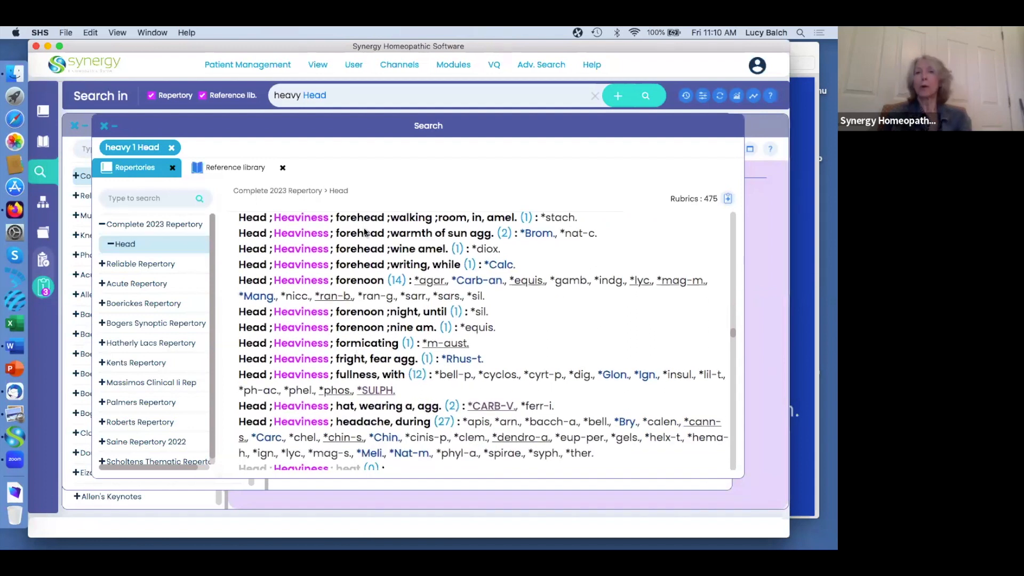
pyautogui.click(274, 95)
pyautogui.write('occiput')
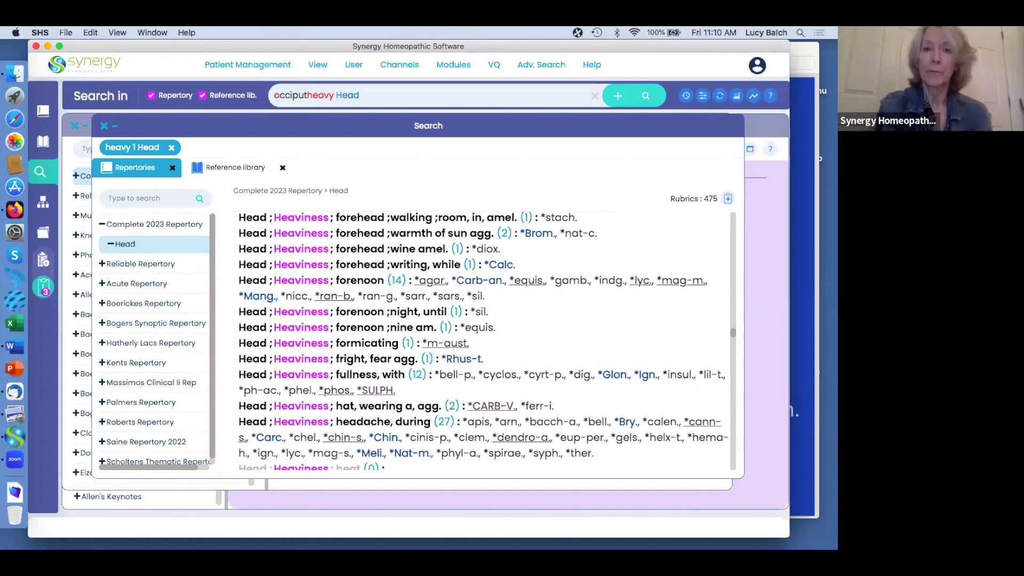
pyautogui.click(617, 99)
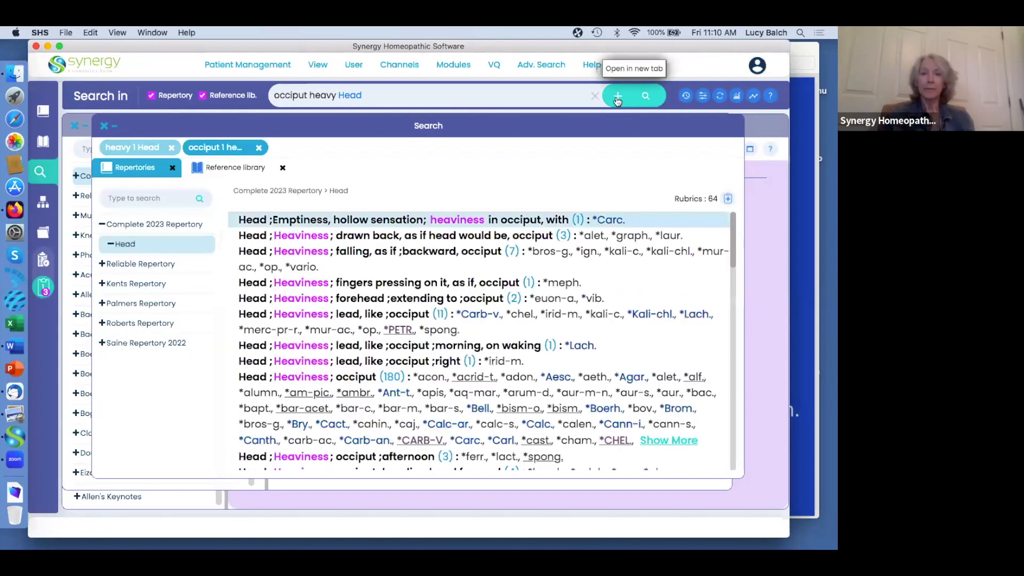
# Add the rubric "Head; Heaviness; occiput" to the clipboard and look at the occiput subrubrics below it.
pyautogui.click(362, 408)
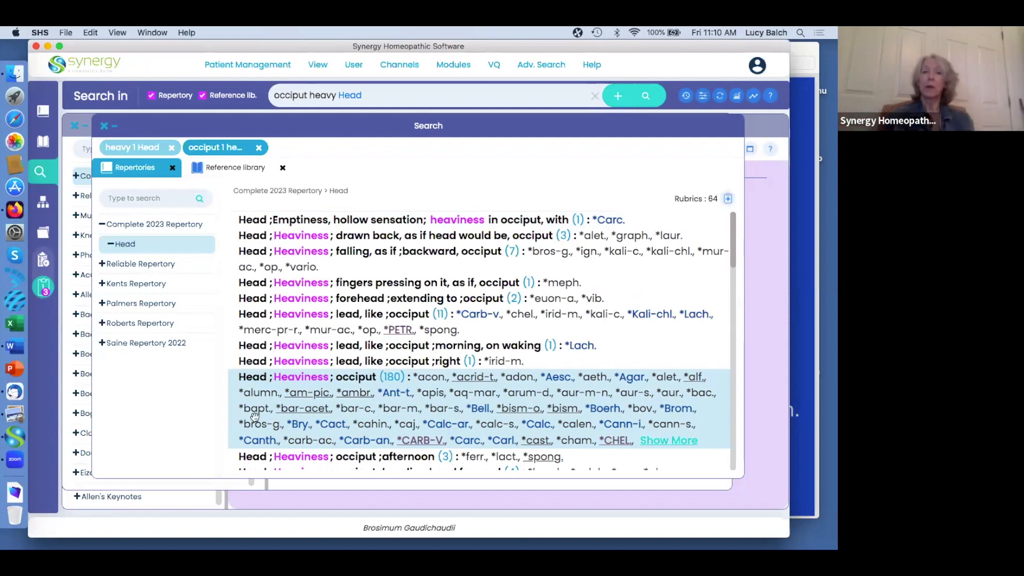
pyautogui.doubleClick(367, 398)
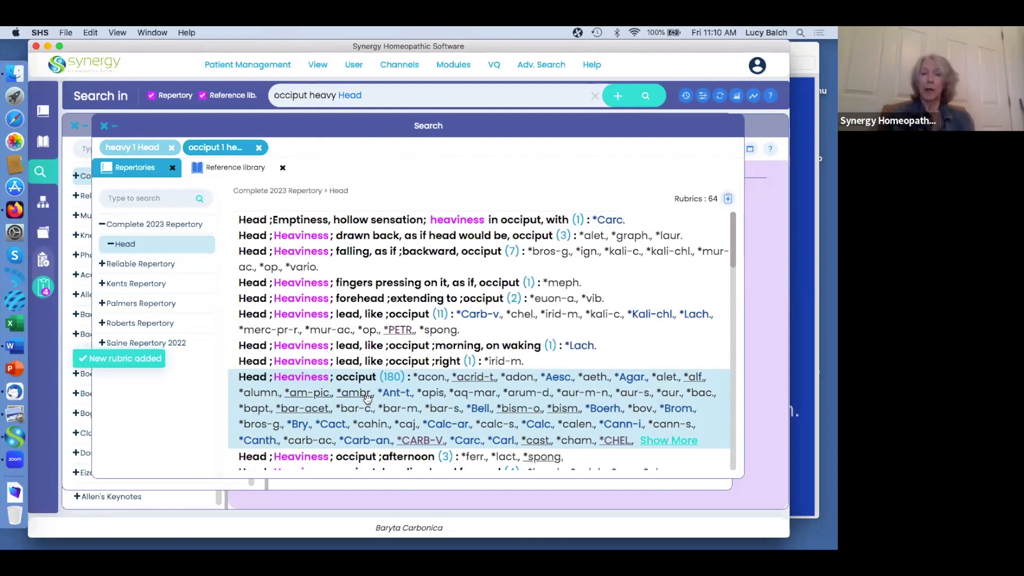
pyautogui.scroll(-3, 368, 398)
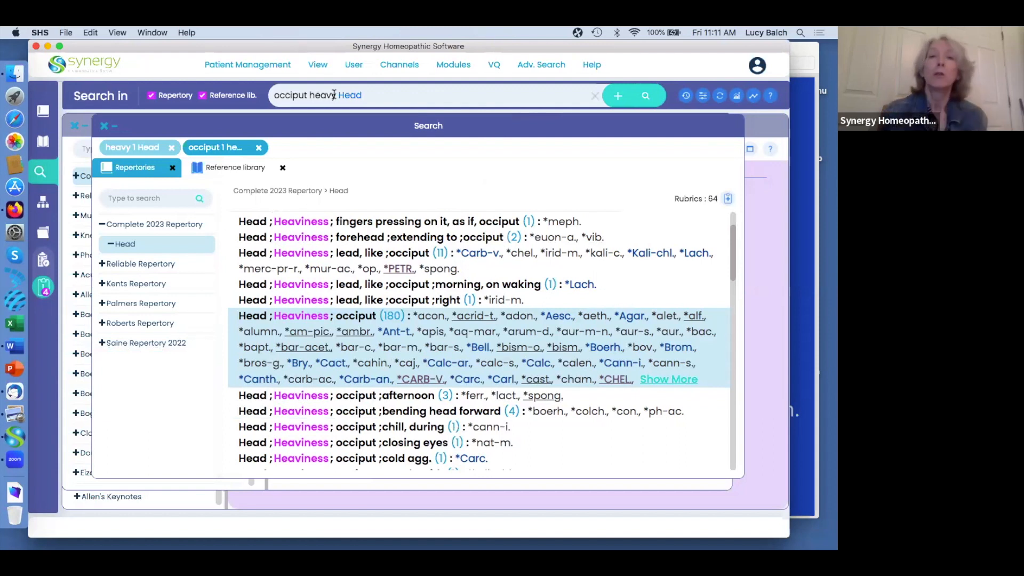
# Replace the search words with "weight / ball", keeping the Head section limit, and run the search in the current results tab.
pyautogui.press('BackSpace')
pyautogui.press('BackSpace')
pyautogui.press('BackSpace')
pyautogui.press('BackSpace')
pyautogui.press('BackSpace')
pyautogui.press('BackSpace')
pyautogui.press('BackSpace')
pyautogui.press('BackSpace')
pyautogui.press('BackSpace')
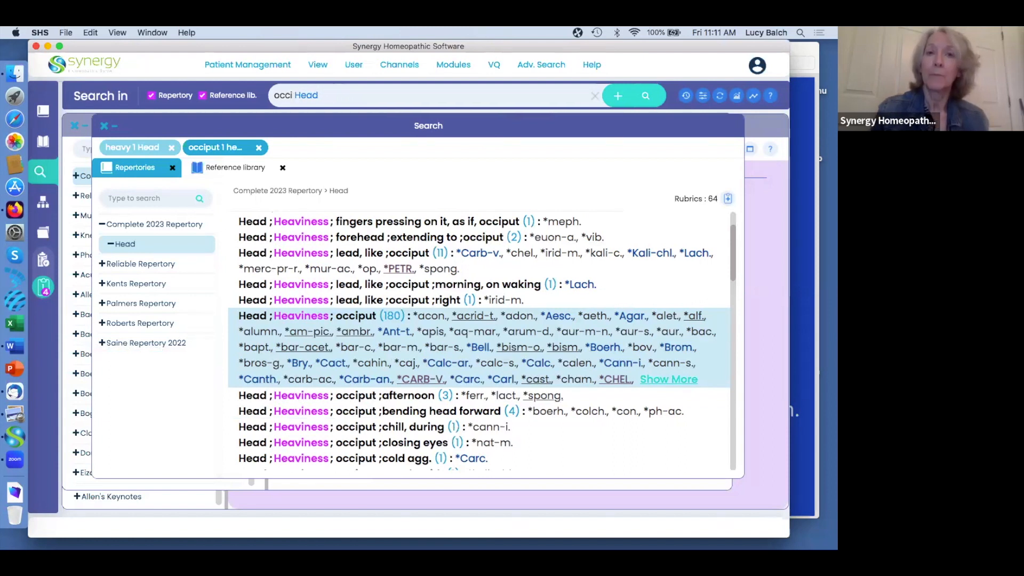
pyautogui.press('BackSpace')
pyautogui.press('BackSpace')
pyautogui.press('BackSpace')
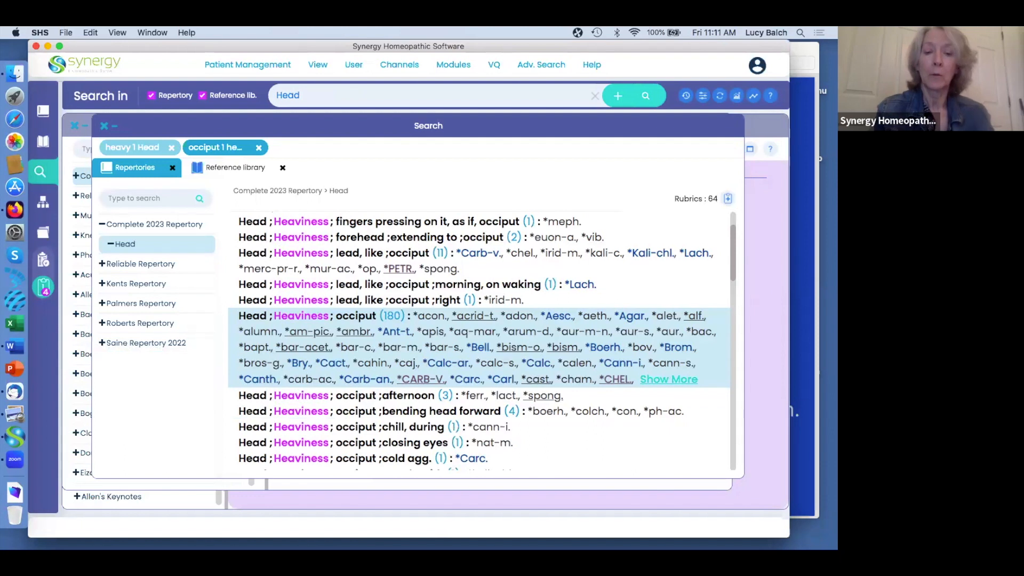
pyautogui.write('weight')
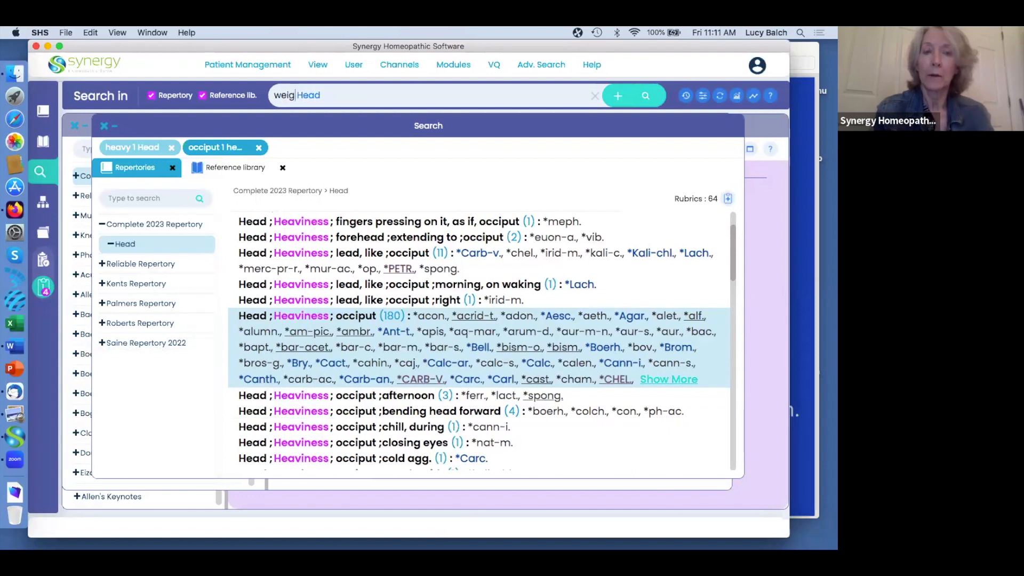
pyautogui.write(' / ball')
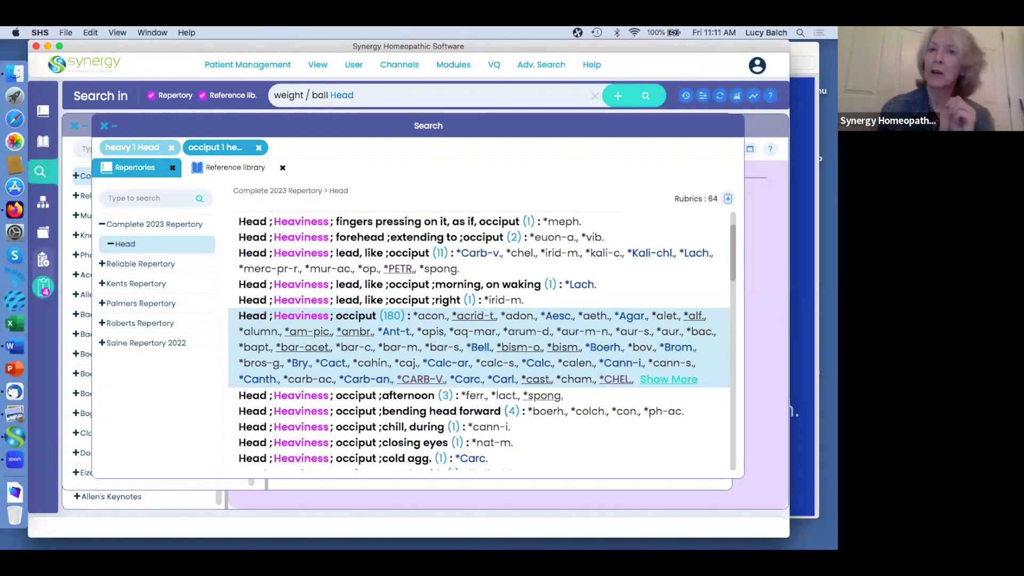
pyautogui.click(647, 97)
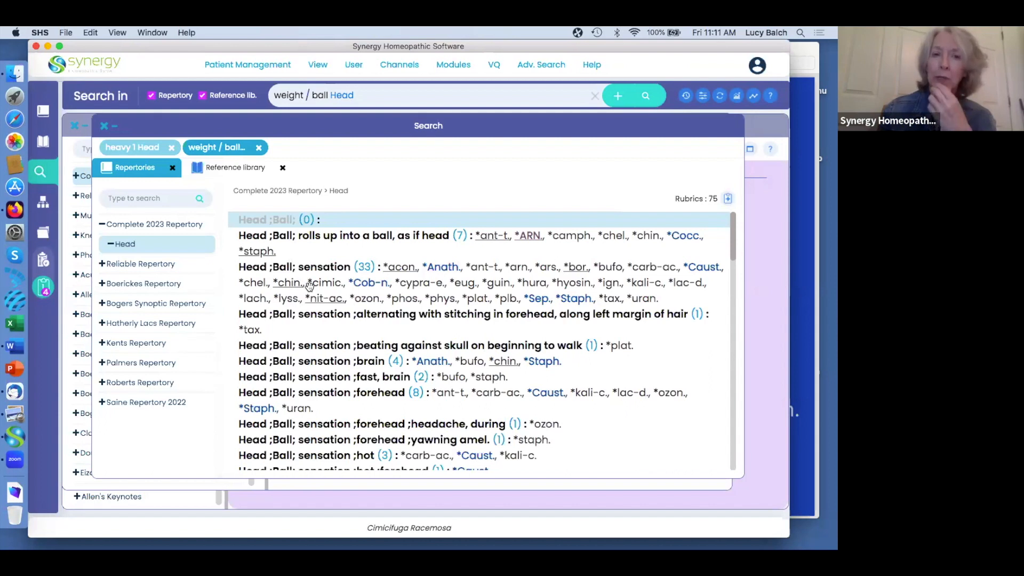
# Find the rubric "Head; Heaviness; weight, as from a" below the ball sensation rubrics and add it to the clipboard.
pyautogui.scroll(-3, 367, 416)
pyautogui.scroll(-5, 367, 416)
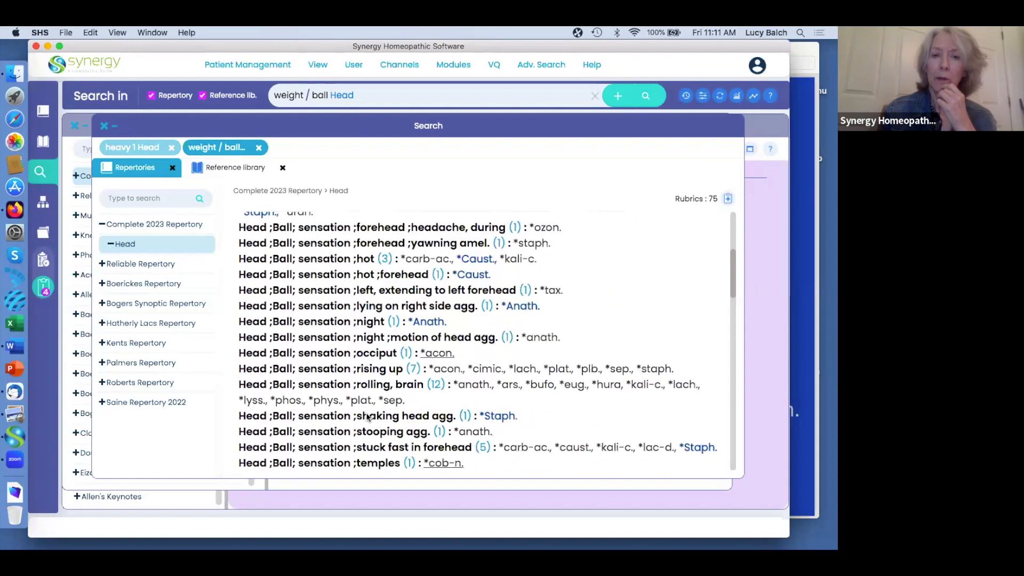
pyautogui.scroll(-3, 366, 416)
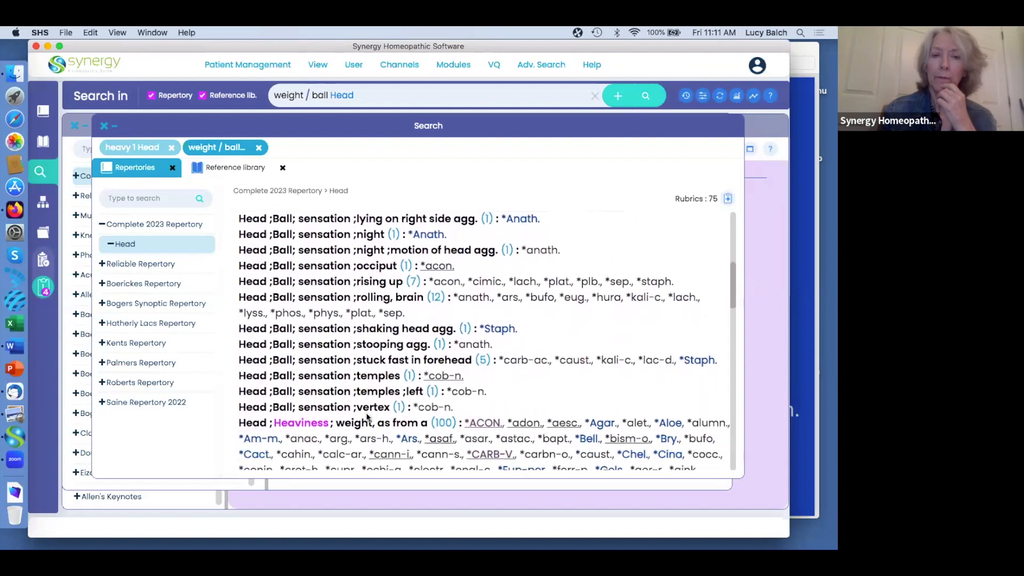
pyautogui.scroll(-2, 367, 416)
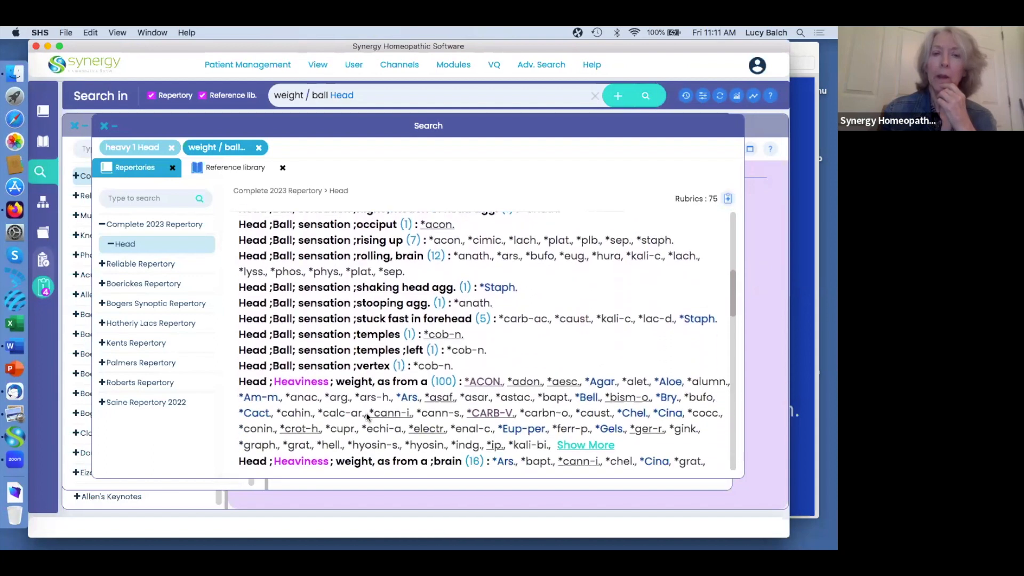
pyautogui.doubleClick(312, 418)
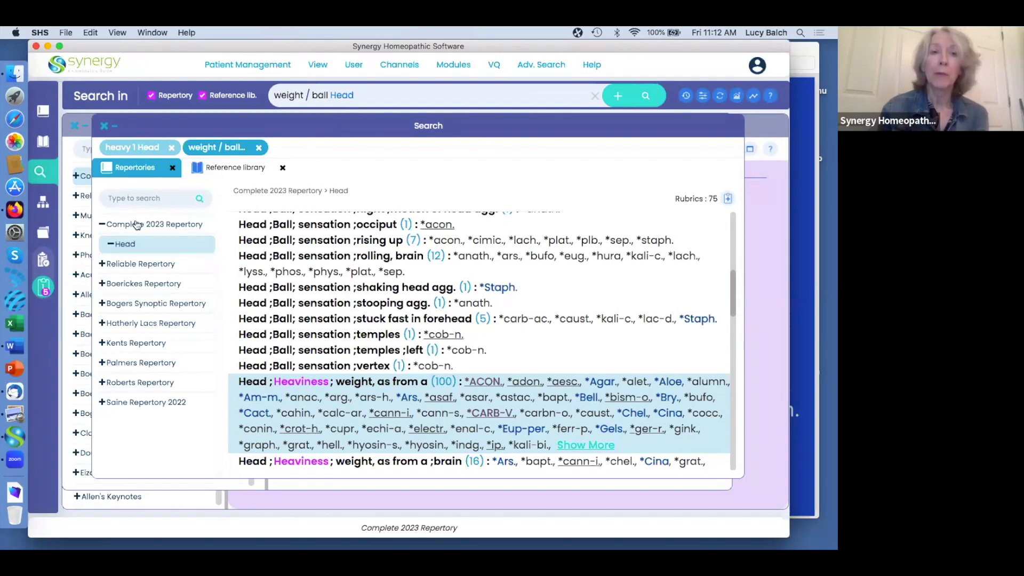
# Expand the Reliable Repertory and Boerickes Repertory entries of the search results to show their matching sections.
pyautogui.click(103, 265)
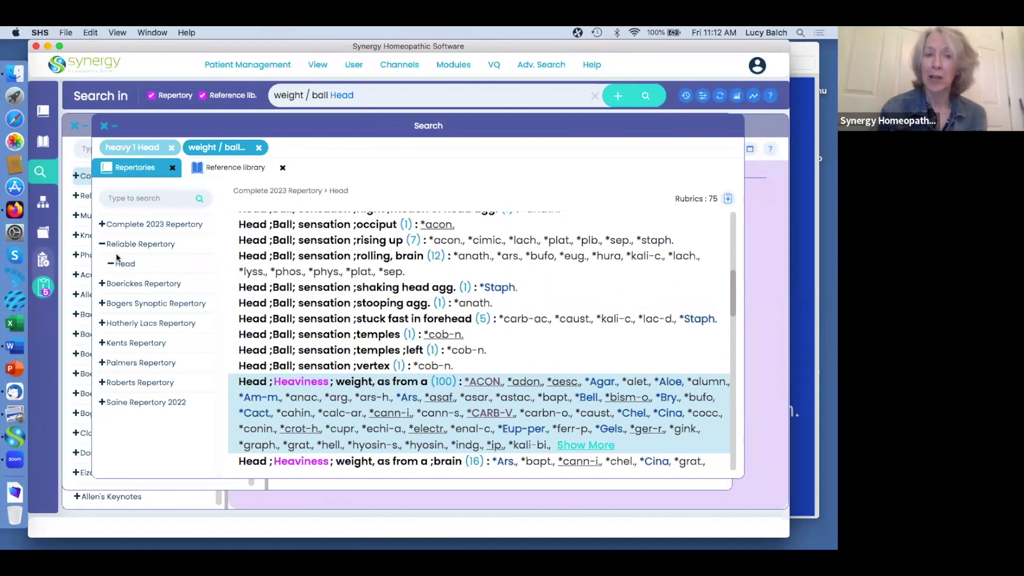
pyautogui.click(104, 284)
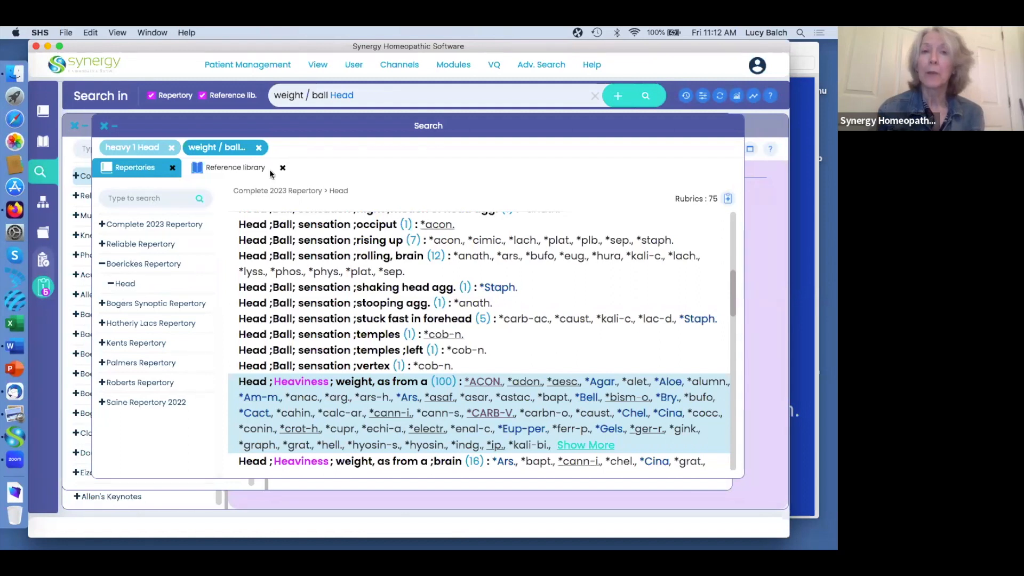
# Remove the section limit from the "weight / ball" query and set it again by choosing the suggested Head section.
pyautogui.click(380, 94)
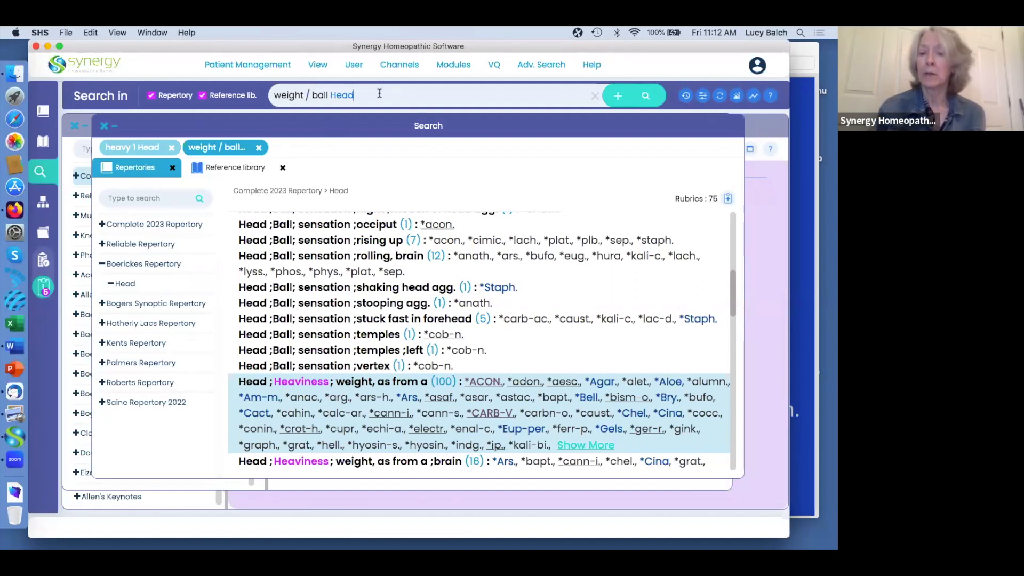
pyautogui.press('BackSpace')
pyautogui.press('BackSpace')
pyautogui.press('BackSpace')
pyautogui.press('BackSpace')
pyautogui.press('BackSpace')
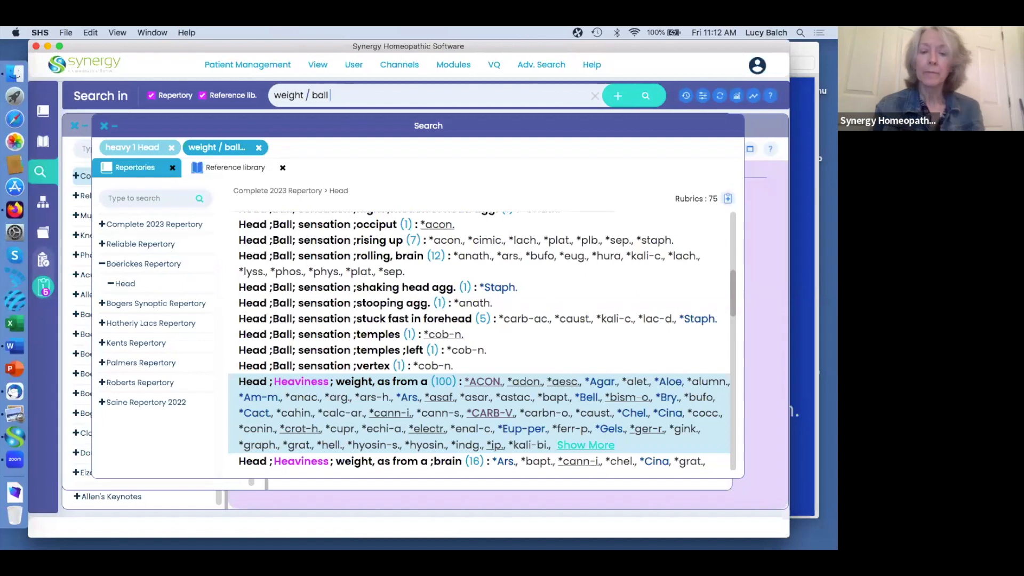
pyautogui.write('head')
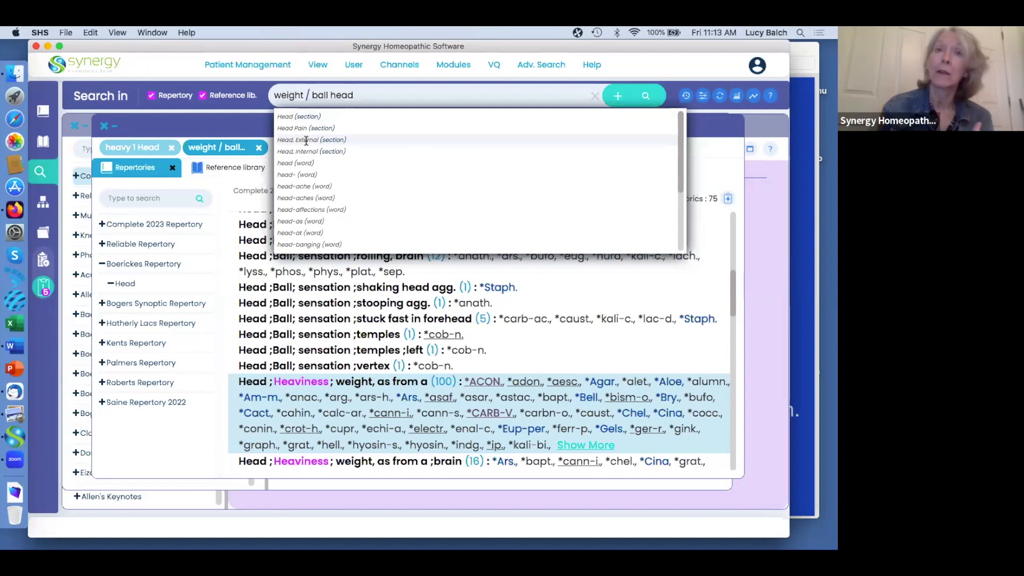
pyautogui.click(286, 116)
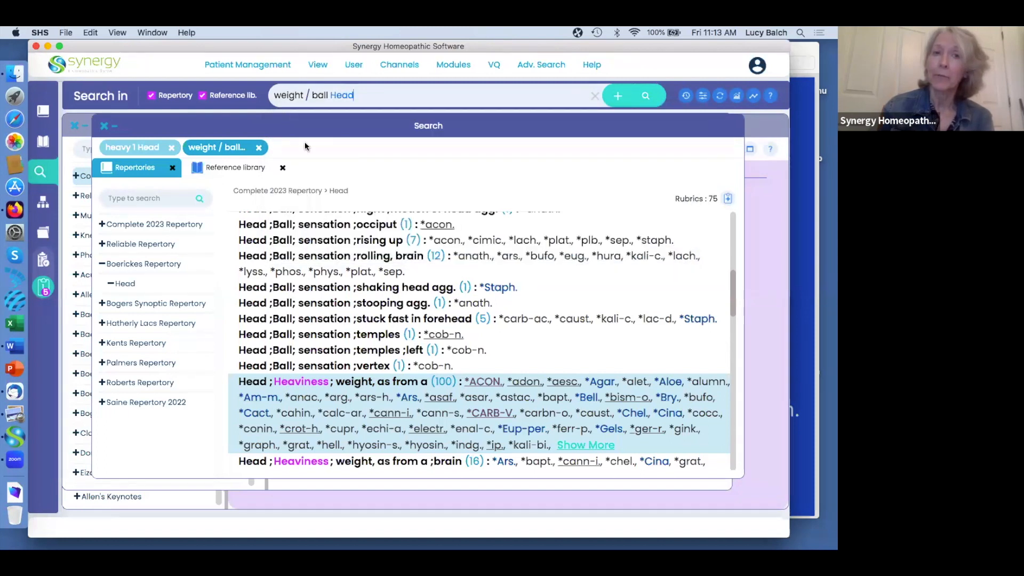
# Change the section limit to Head, External and search for "weight / ball" in a new results tab.
pyautogui.press('BackSpace')
pyautogui.write('head')
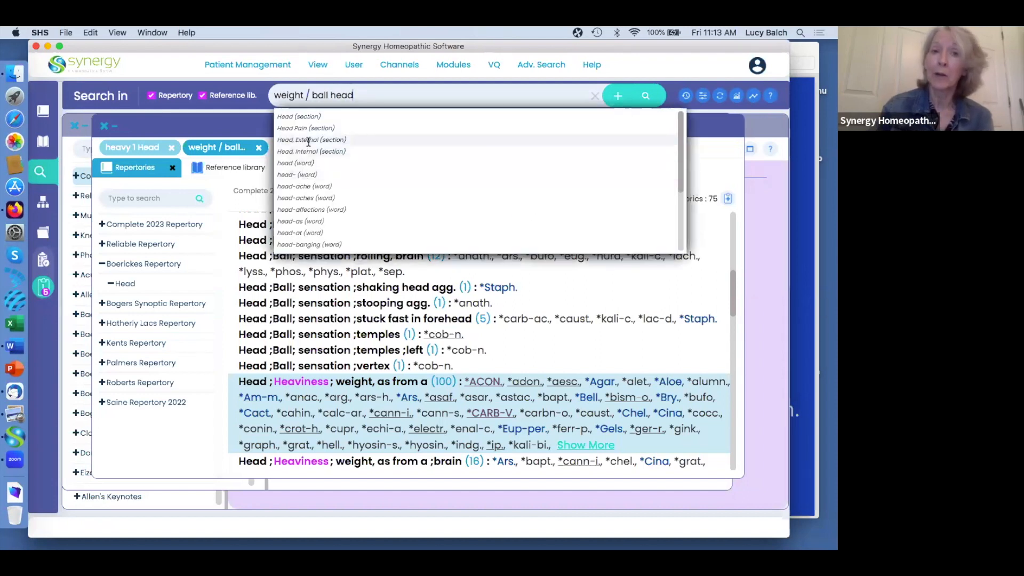
pyautogui.click(303, 140)
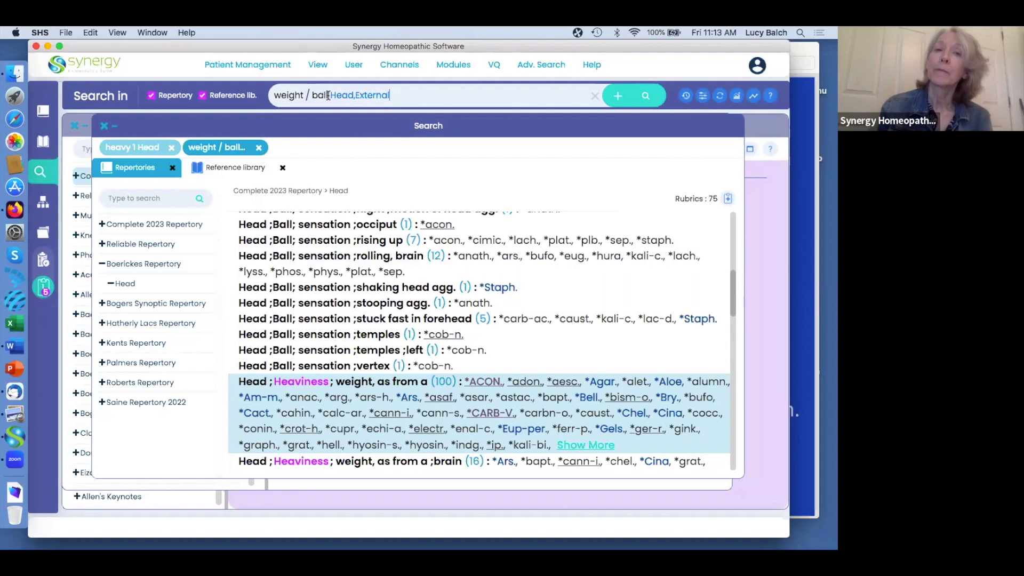
pyautogui.click(616, 96)
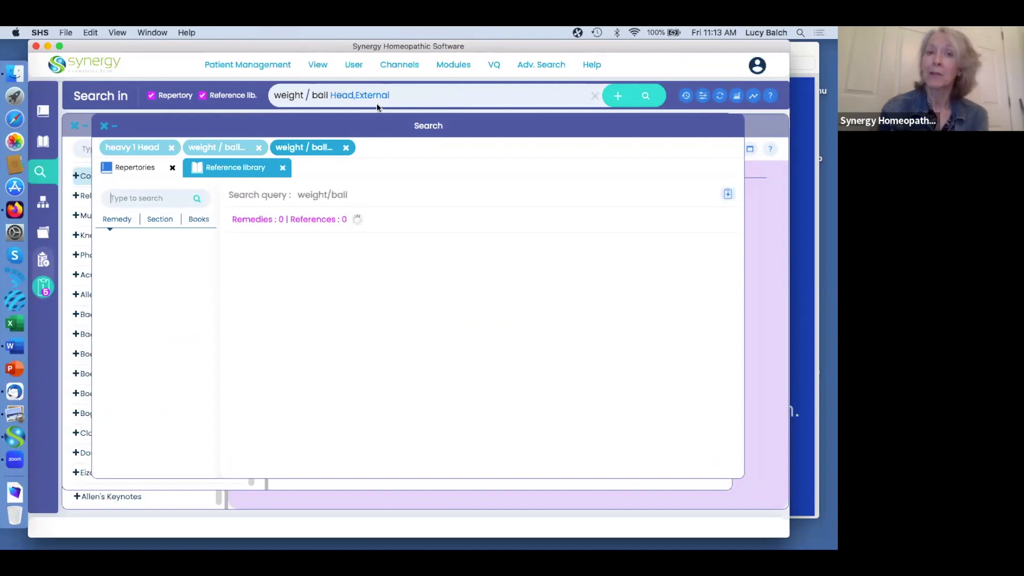
# Replace the search words with "eruption", keeping the Head, External section limit, and run the search in the current results tab.
pyautogui.click(327, 95)
pyautogui.press('BackSpace')
pyautogui.press('BackSpace')
pyautogui.press('BackSpace')
pyautogui.press('BackSpace')
pyautogui.press('BackSpace')
pyautogui.press('BackSpace')
pyautogui.press('BackSpace')
pyautogui.press('BackSpace')
pyautogui.press('BackSpace')
pyautogui.press('BackSpace')
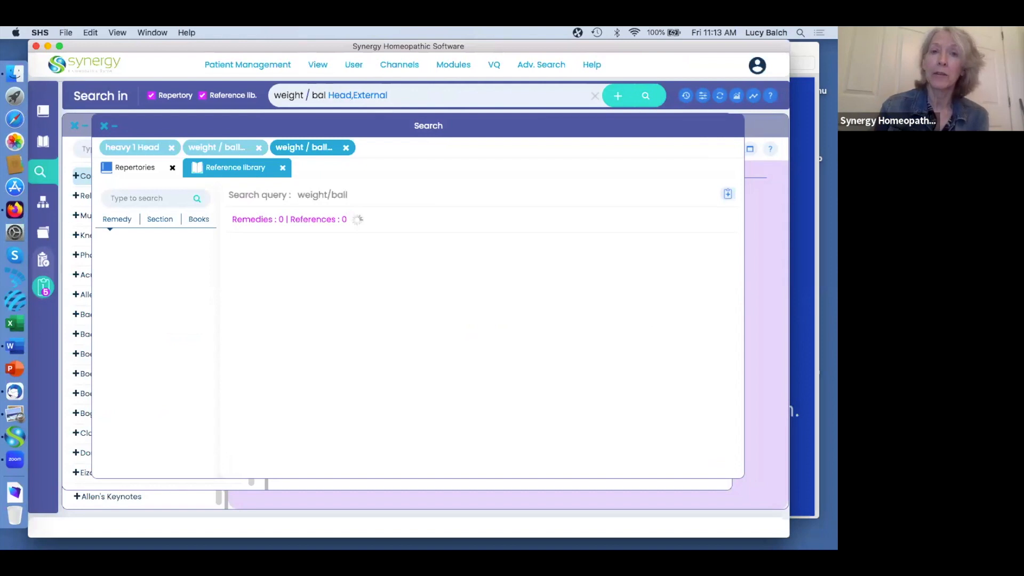
pyautogui.press('BackSpace')
pyautogui.press('BackSpace')
pyautogui.press('BackSpace')
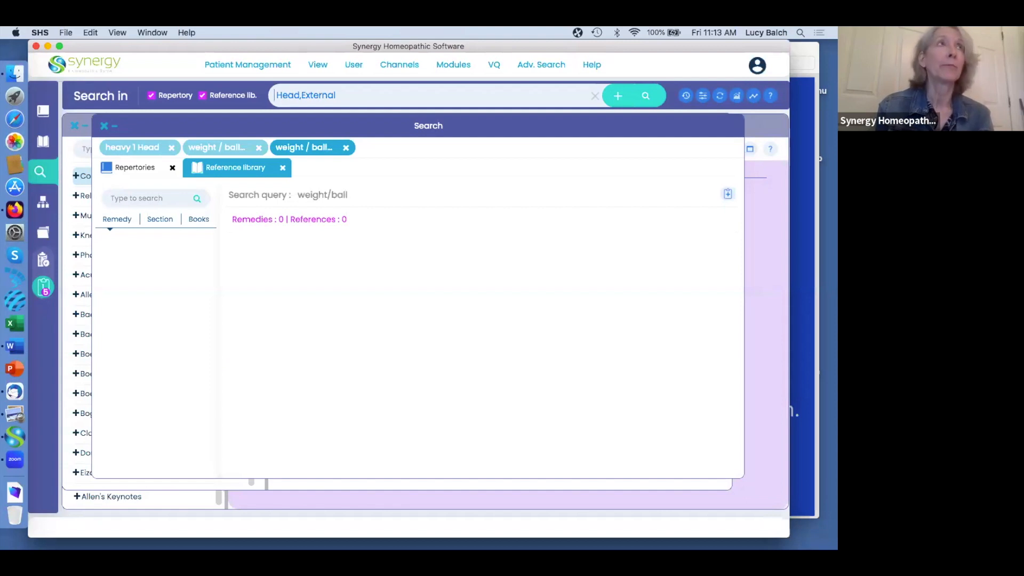
pyautogui.write('eruption')
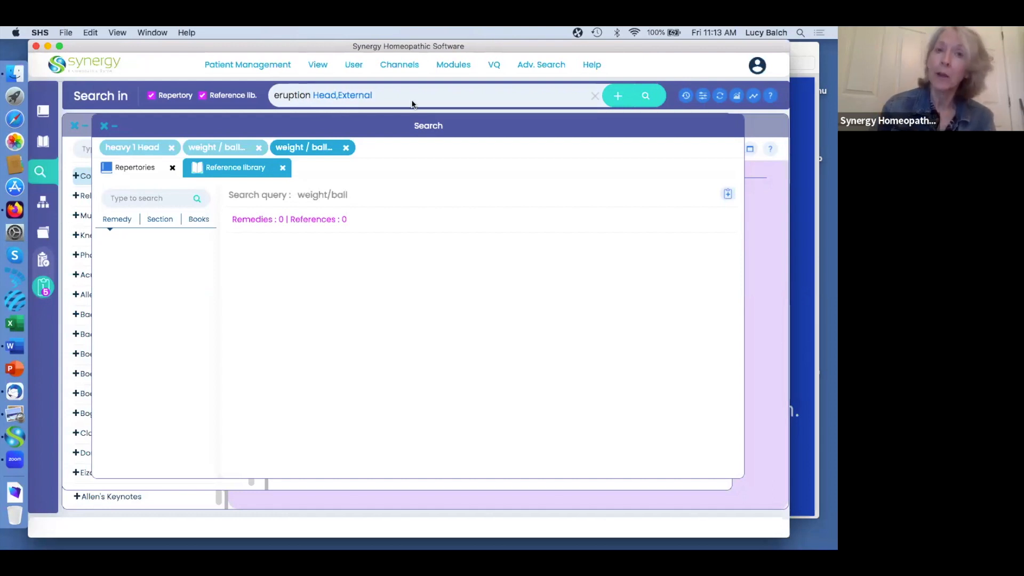
pyautogui.click(648, 97)
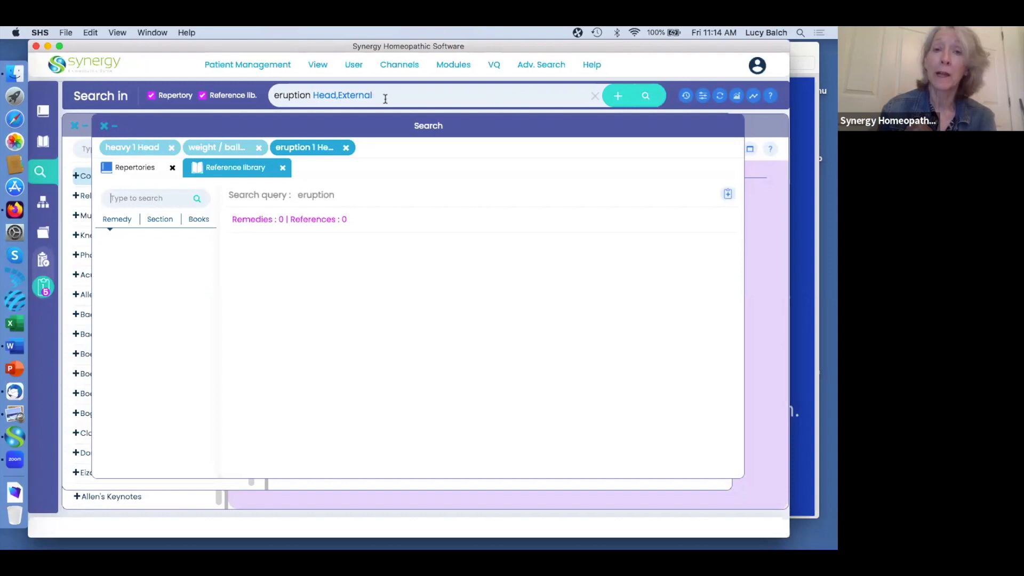
# Change the section limit of the "eruption" query to Head and run the search in the current results tab.
pyautogui.press('BackSpace')
pyautogui.press('BackSpace')
pyautogui.write('n head')
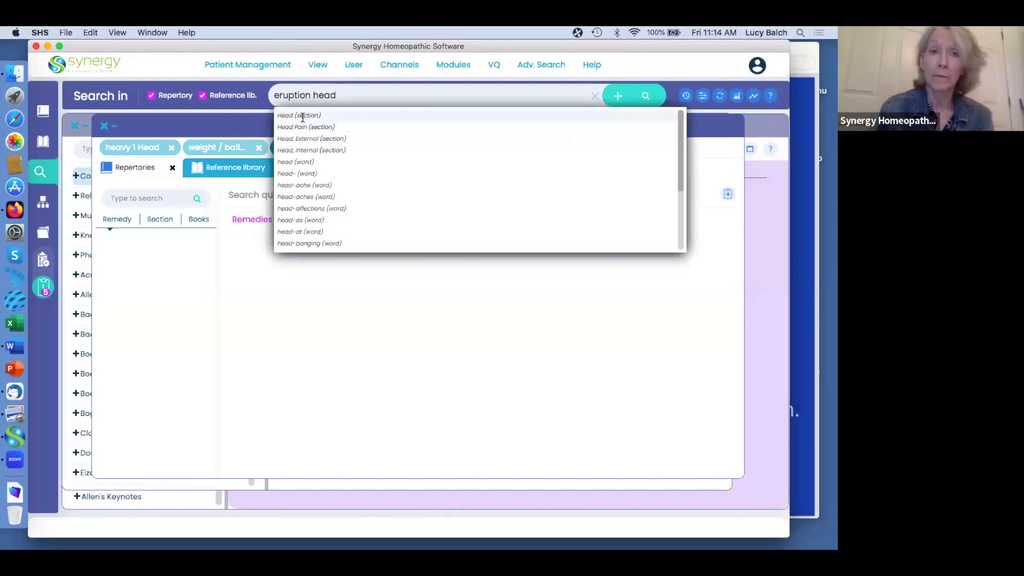
pyautogui.click(291, 116)
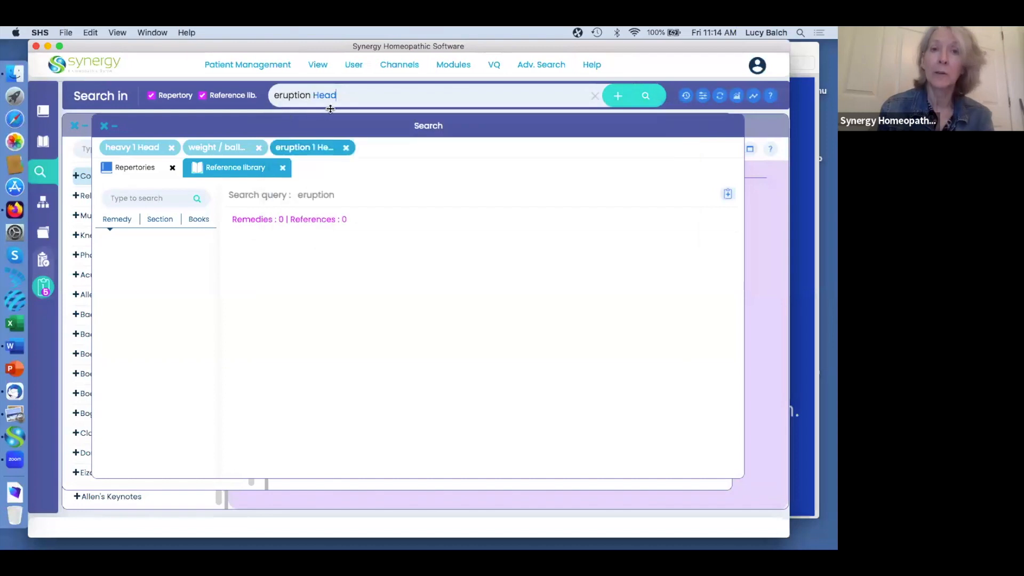
pyautogui.click(649, 96)
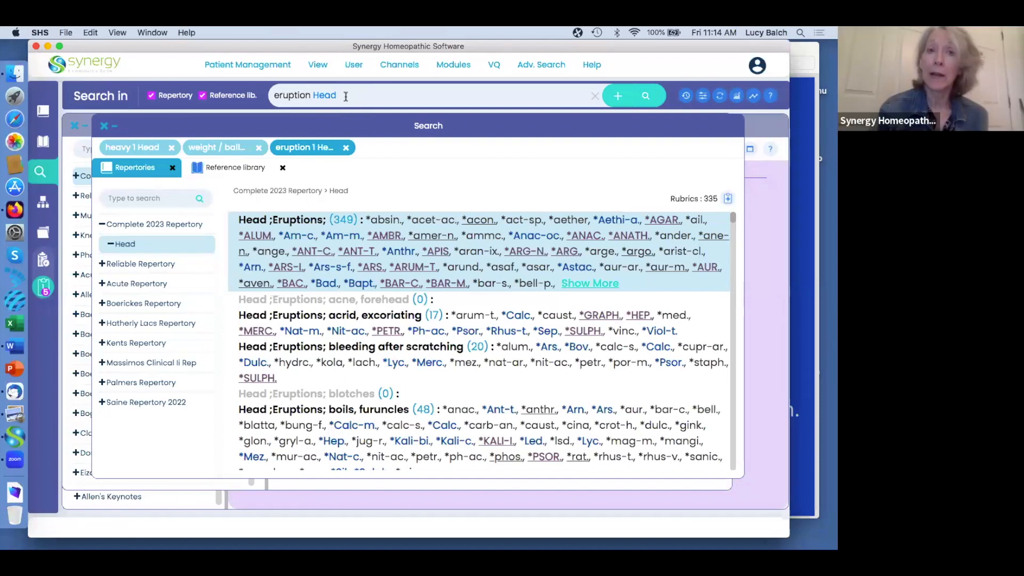
# Replace the search word with "pain", keeping the Head section limit in the query.
pyautogui.press('BackSpace')
pyautogui.press('BackSpace')
pyautogui.press('BackSpace')
pyautogui.press('BackSpace')
pyautogui.press('BackSpace')
pyautogui.press('BackSpace')
pyautogui.press('BackSpace')
pyautogui.press('BackSpace')
pyautogui.write('pain')
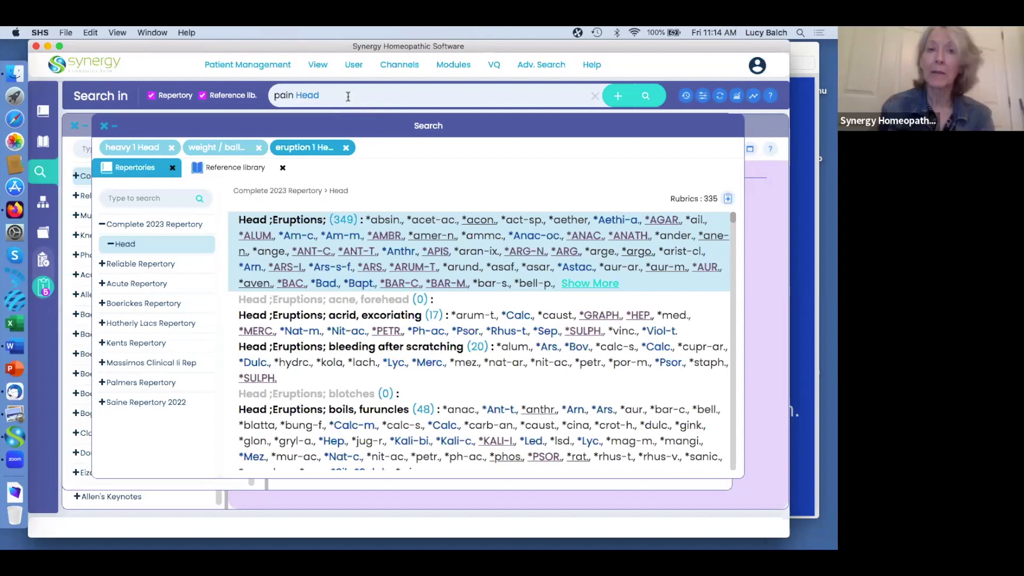
# Change the section limit of the "pain" query to Head, External and run the search.
pyautogui.press('Delete')
pyautogui.press('Delete')
pyautogui.press('Delete')
pyautogui.press('Delete')
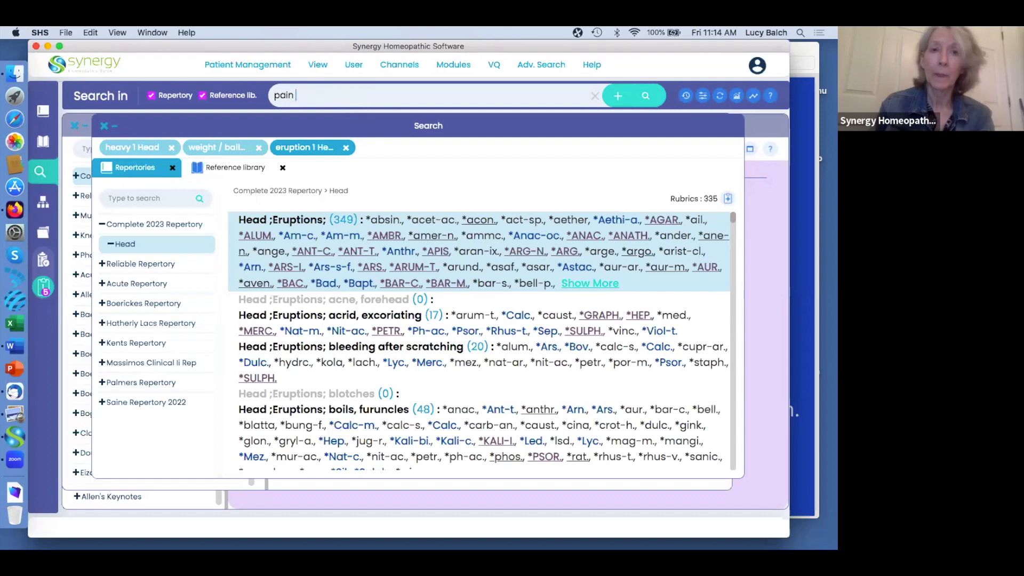
pyautogui.write('head')
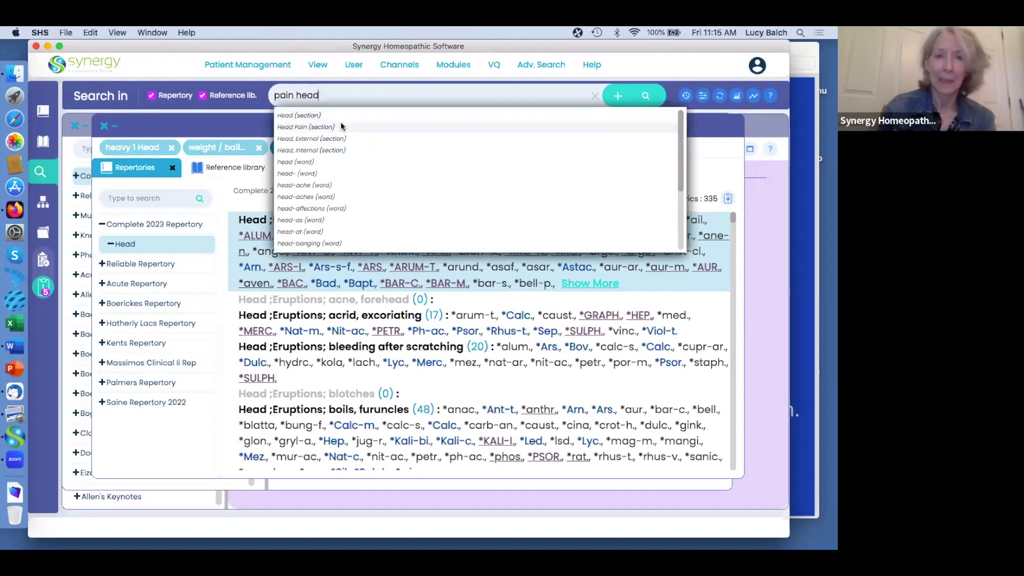
pyautogui.click(304, 138)
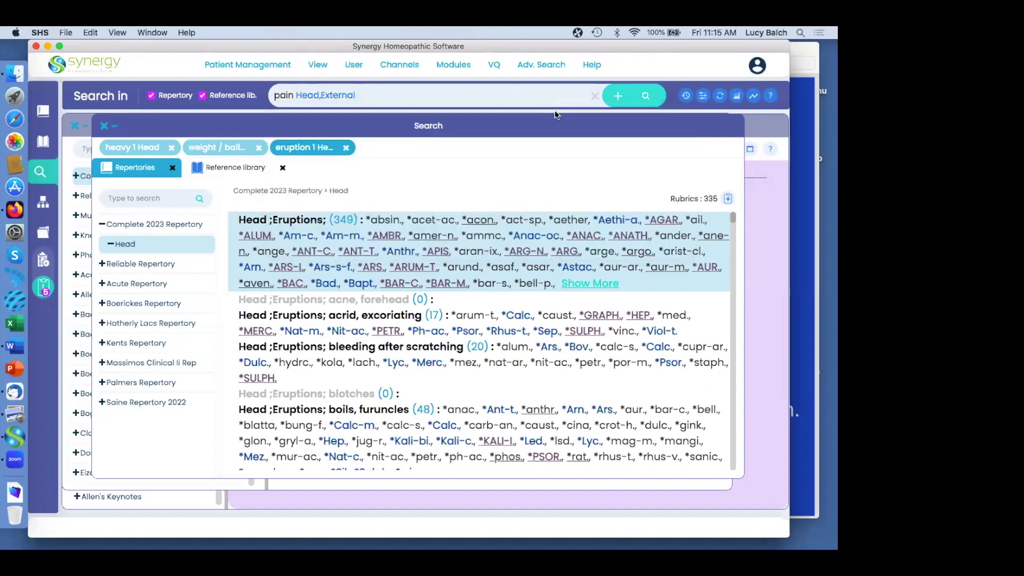
pyautogui.click(646, 95)
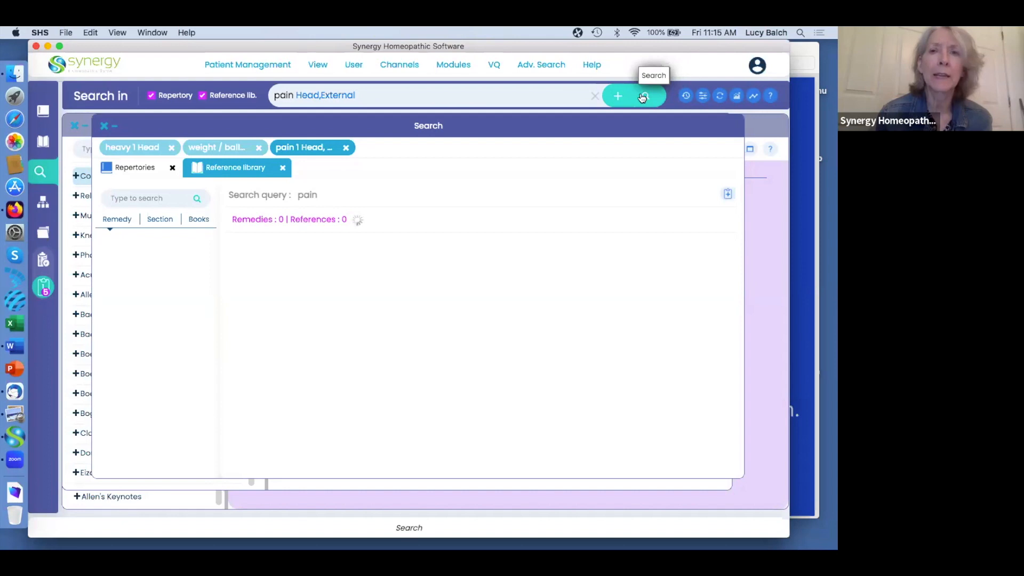
# Clear the search query, look through the list of repertories, and open the Reliable Repertory to show its sections.
pyautogui.click(596, 100)
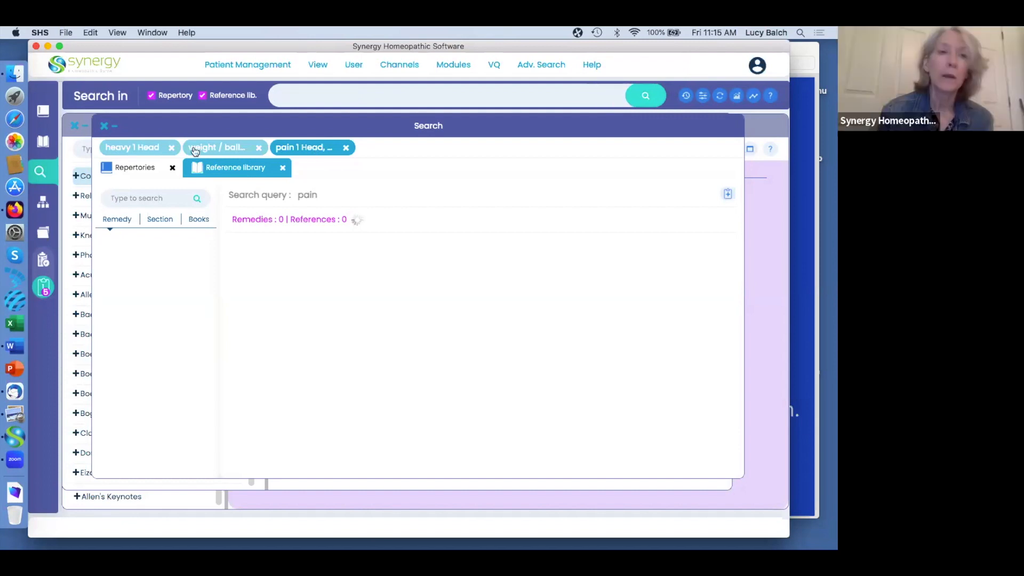
pyautogui.click(43, 111)
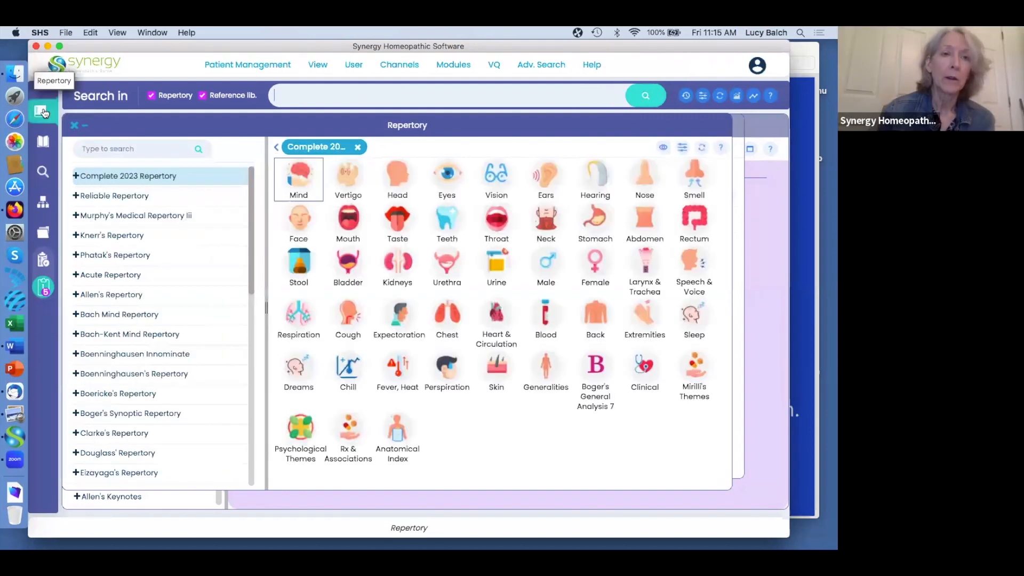
pyautogui.scroll(-2, 147, 264)
pyautogui.scroll(-5, 149, 267)
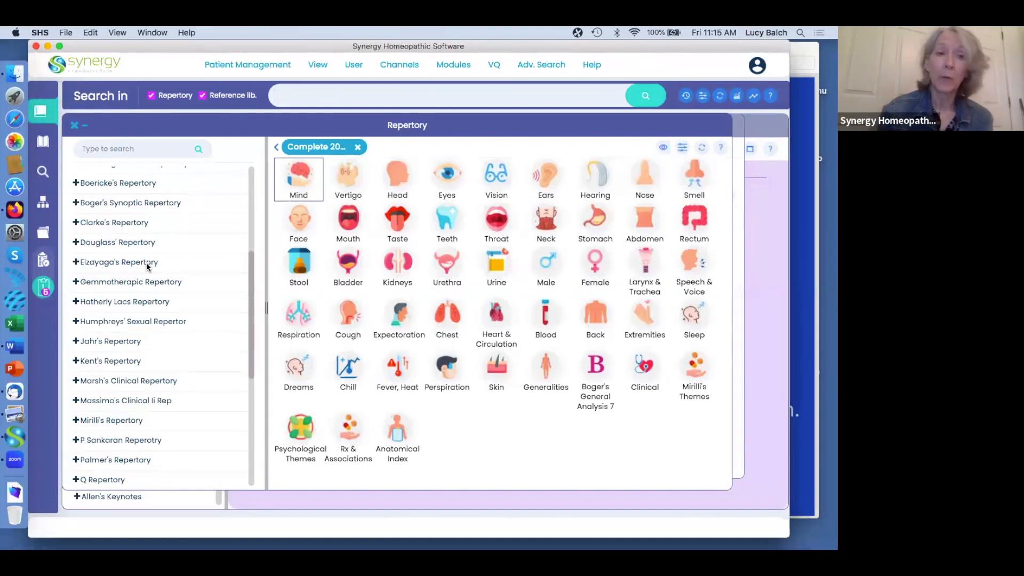
pyautogui.scroll(-2, 140, 377)
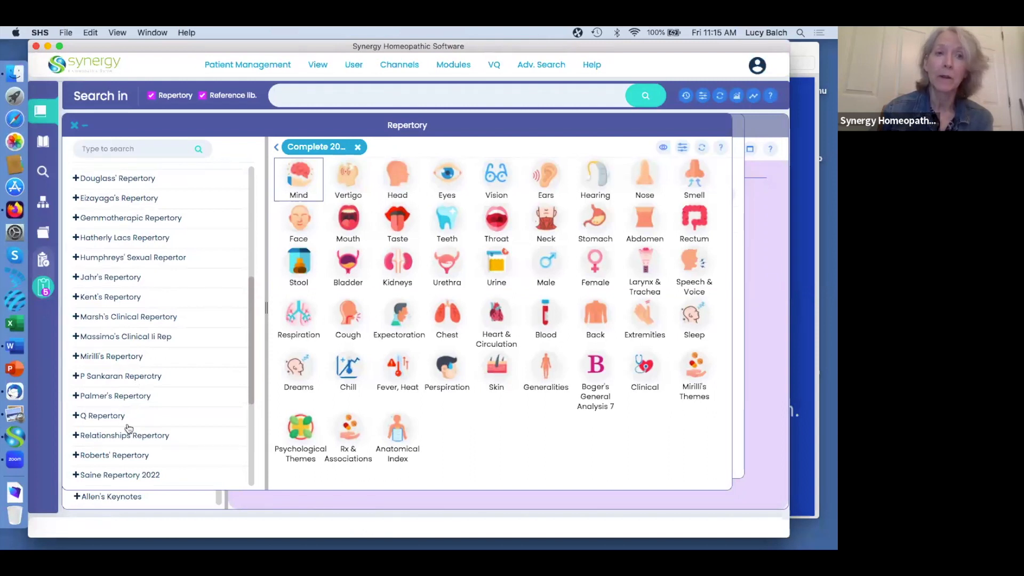
pyautogui.scroll(8, 128, 427)
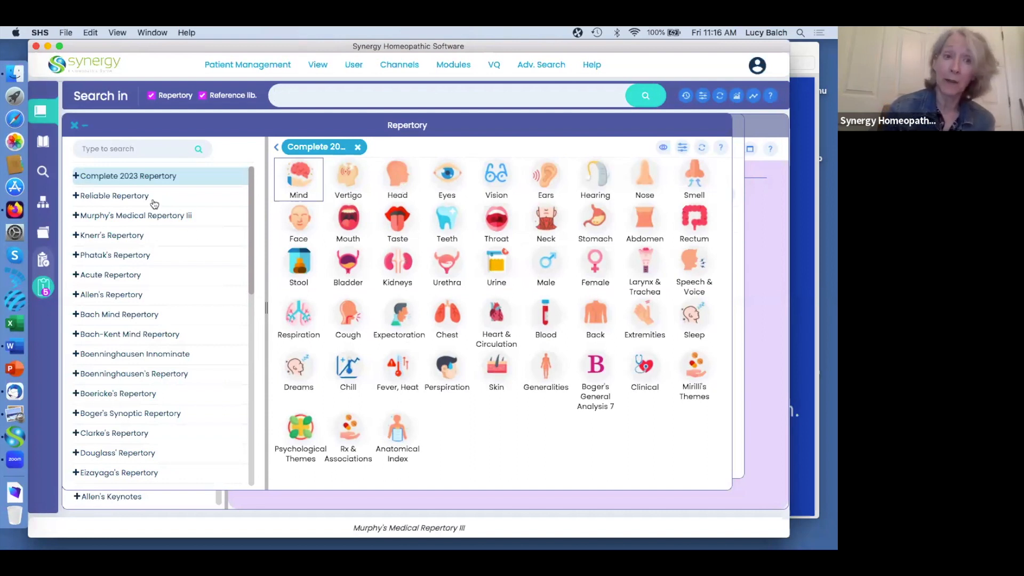
pyautogui.click(122, 197)
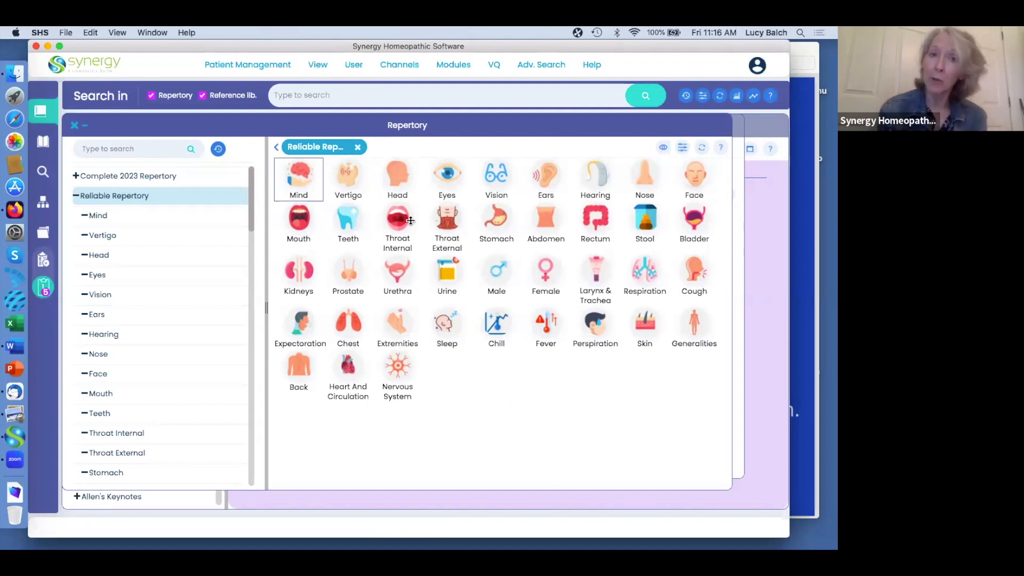
# Search for "pain" limited to the suggested Throat Internal section.
pyautogui.click(318, 95)
pyautogui.write('p')
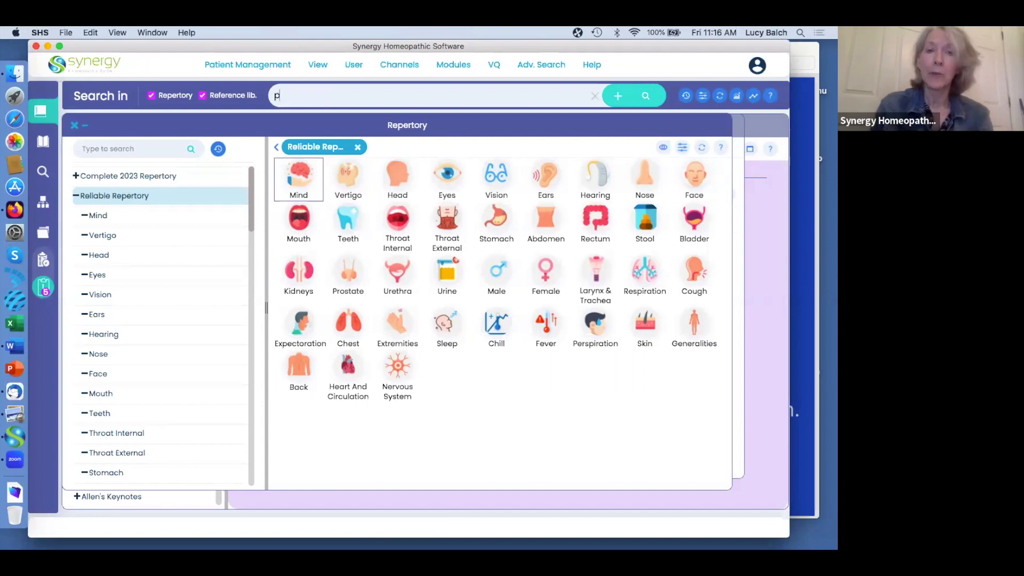
pyautogui.write('ain thor')
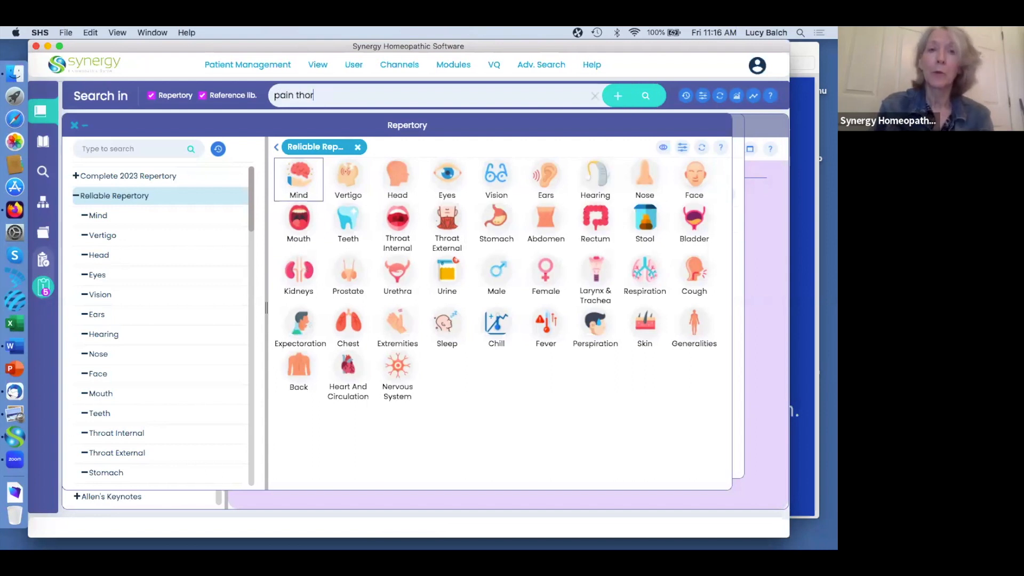
pyautogui.press('BackSpace')
pyautogui.press('BackSpace')
pyautogui.write('roat')
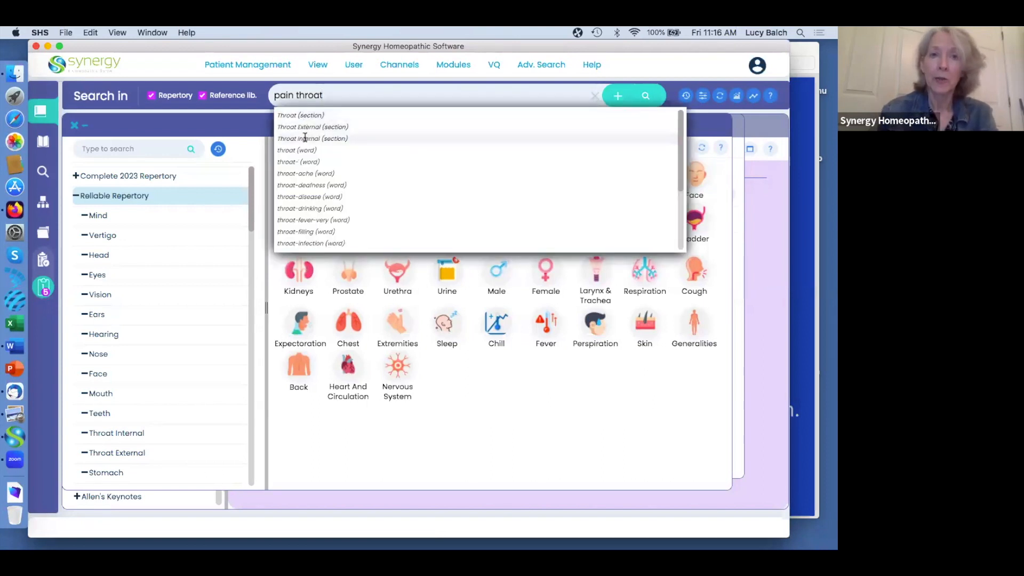
pyautogui.click(305, 138)
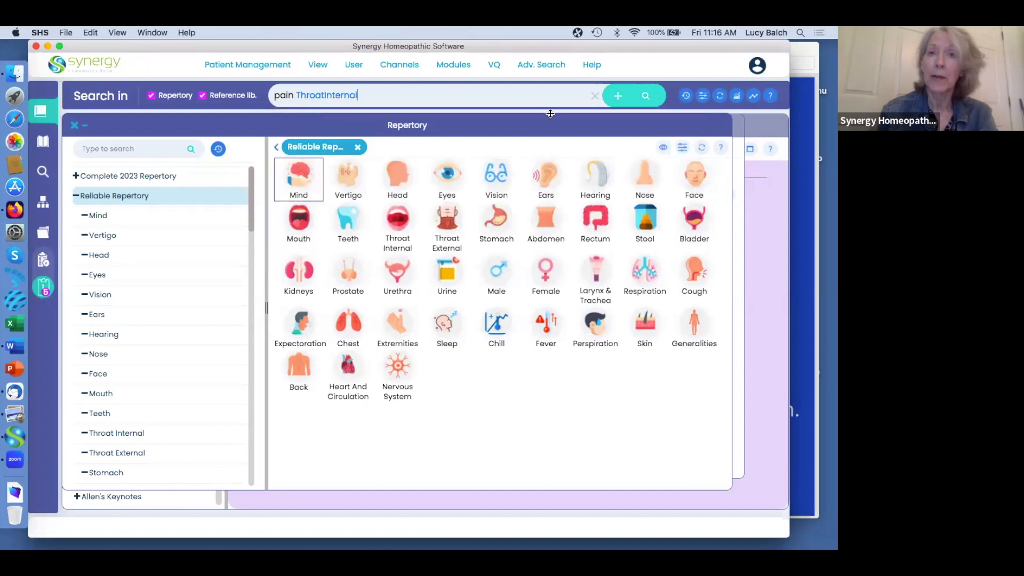
pyautogui.click(648, 95)
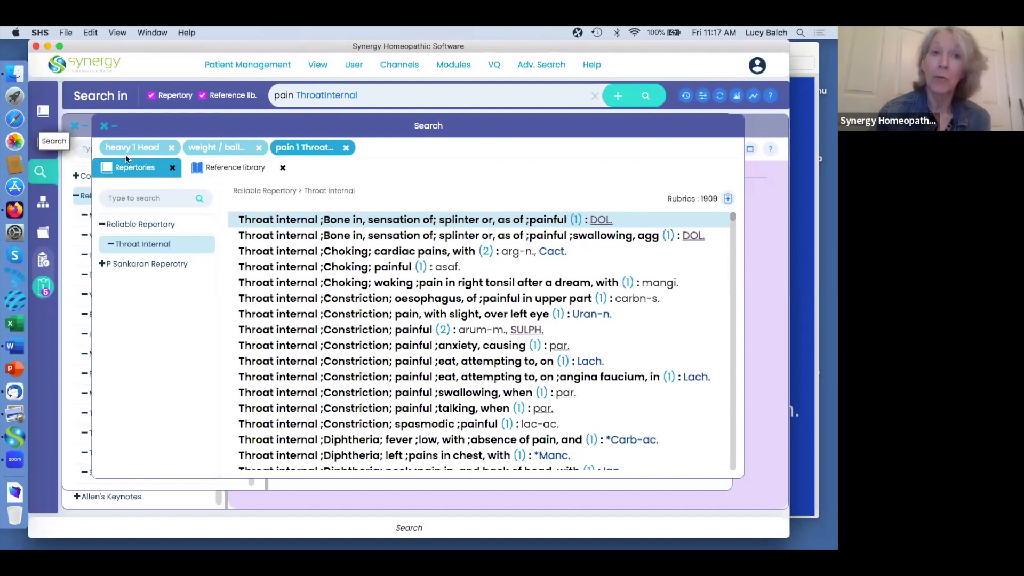
# Open the Mind section of the Reliable Repertory and search within it for "fear".
pyautogui.click(43, 111)
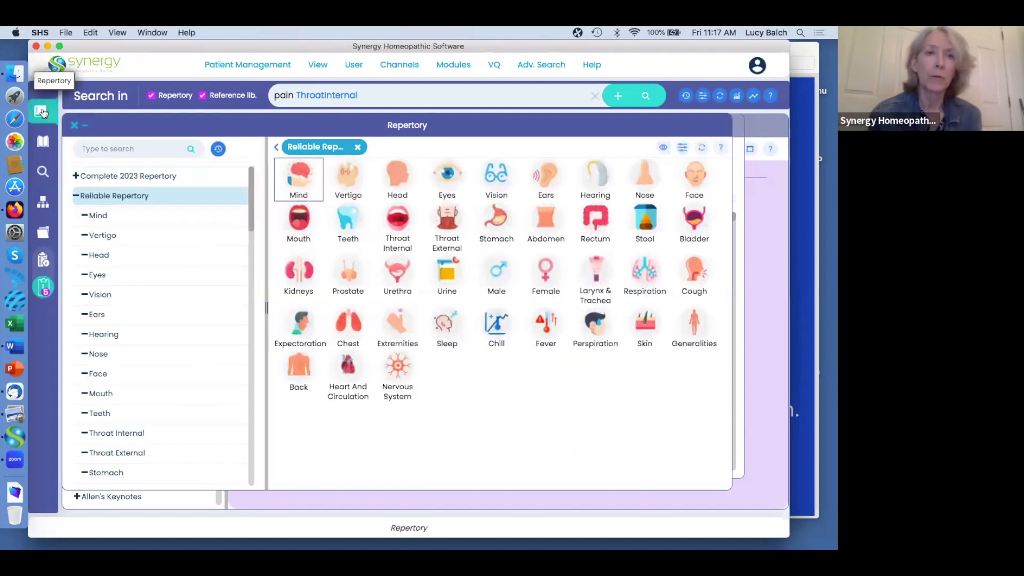
pyautogui.click(296, 180)
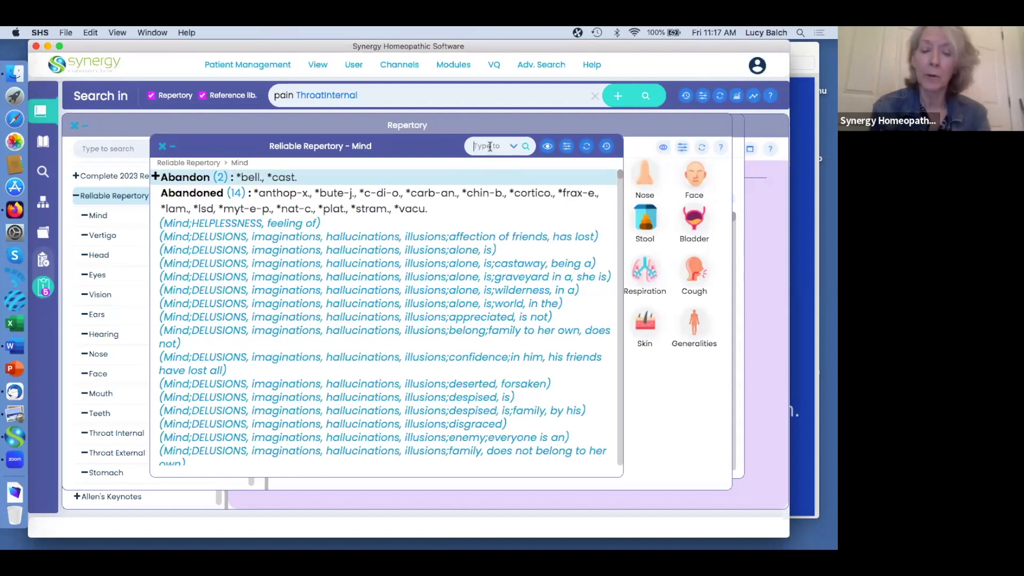
pyautogui.write('fear')
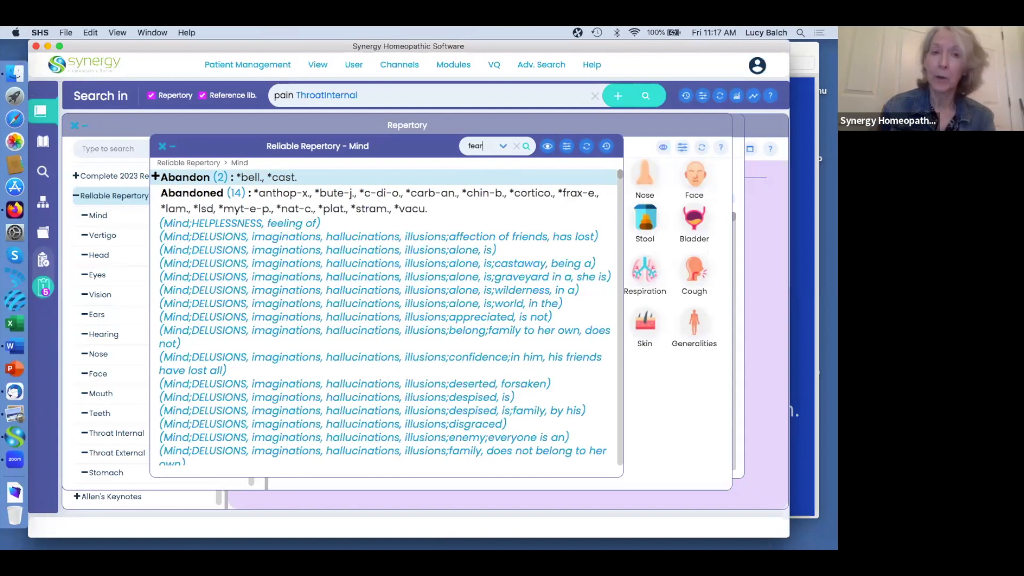
pyautogui.click(526, 145)
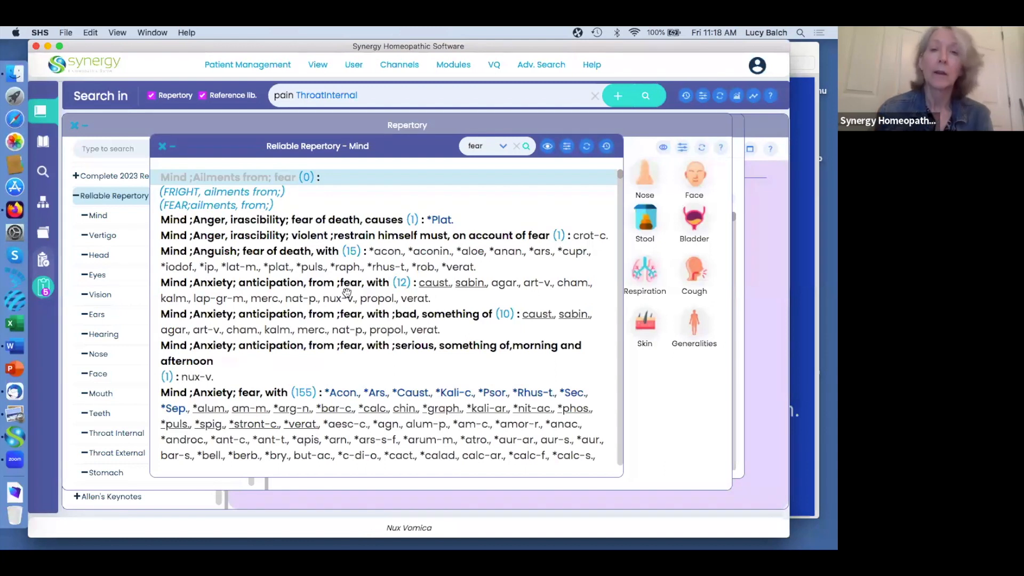
# Extend the Mind section search to "fear dark" with Match all words and Whole word enabled, run it, and review the search settings.
pyautogui.click(485, 146)
pyautogui.write('dark')
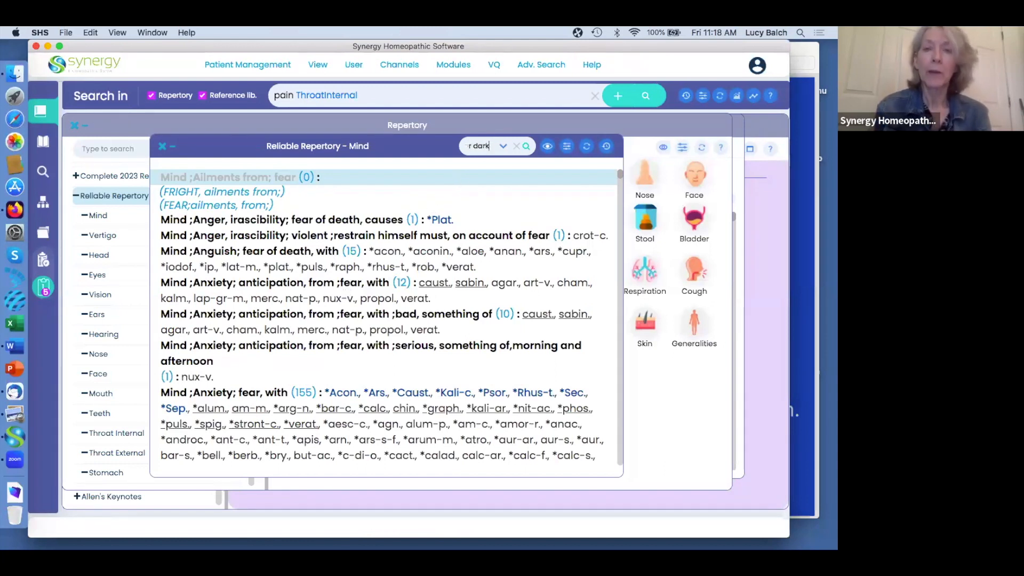
pyautogui.click(503, 147)
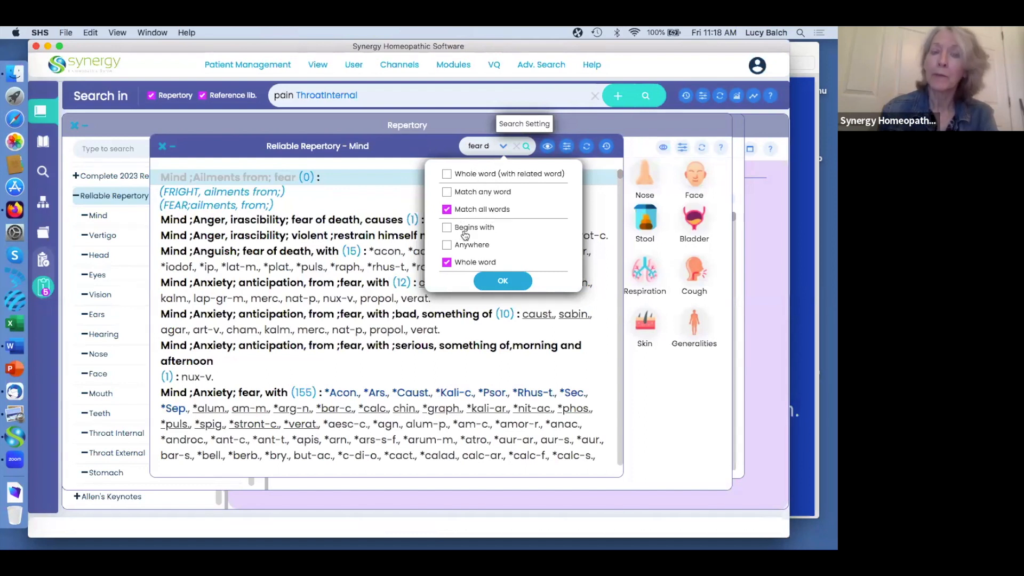
pyautogui.click(496, 279)
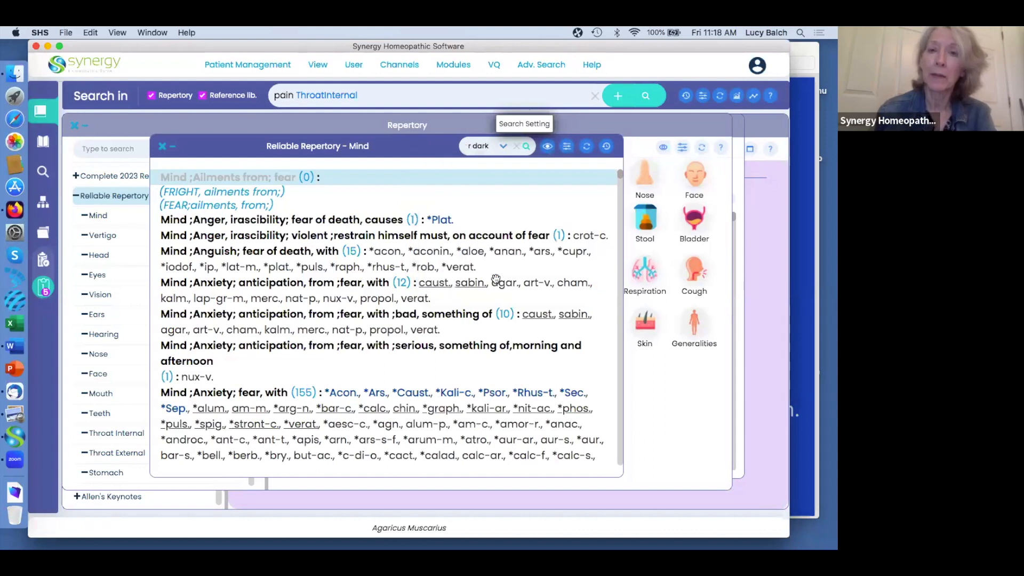
pyautogui.click(526, 146)
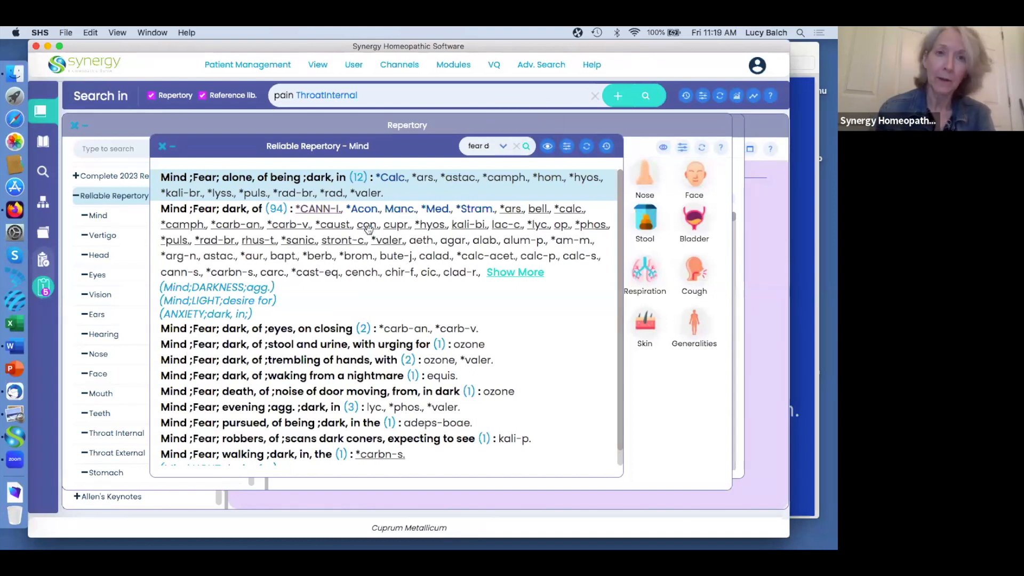
pyautogui.click(504, 147)
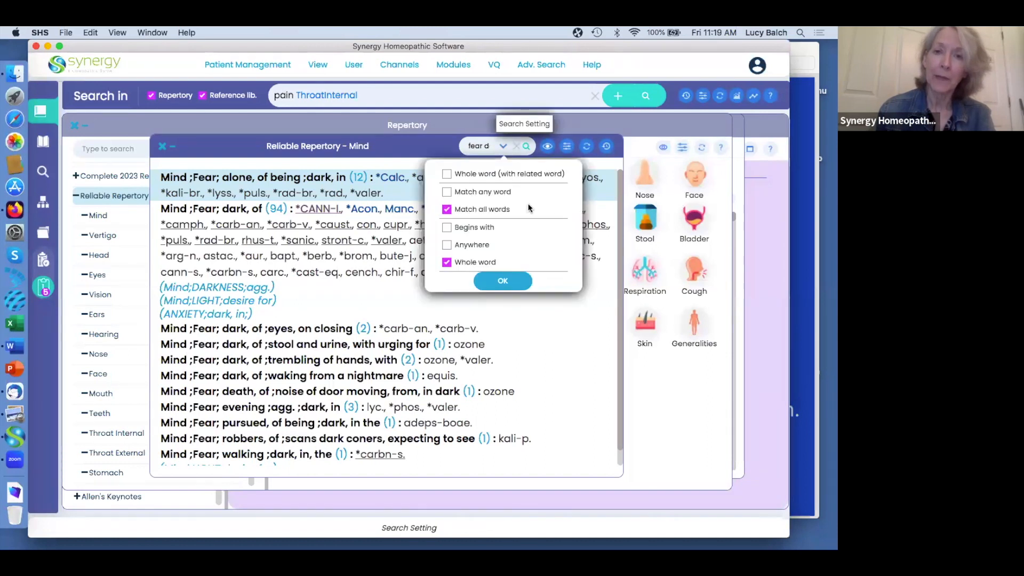
pyautogui.click(563, 327)
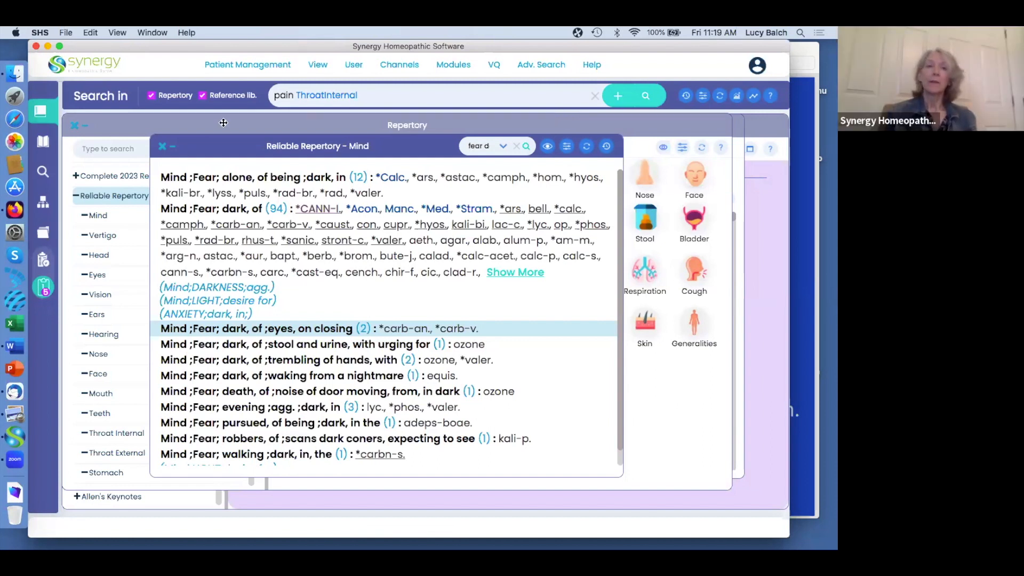
# Return to the search results and close the "weight / ball" results tab.
pyautogui.click(44, 171)
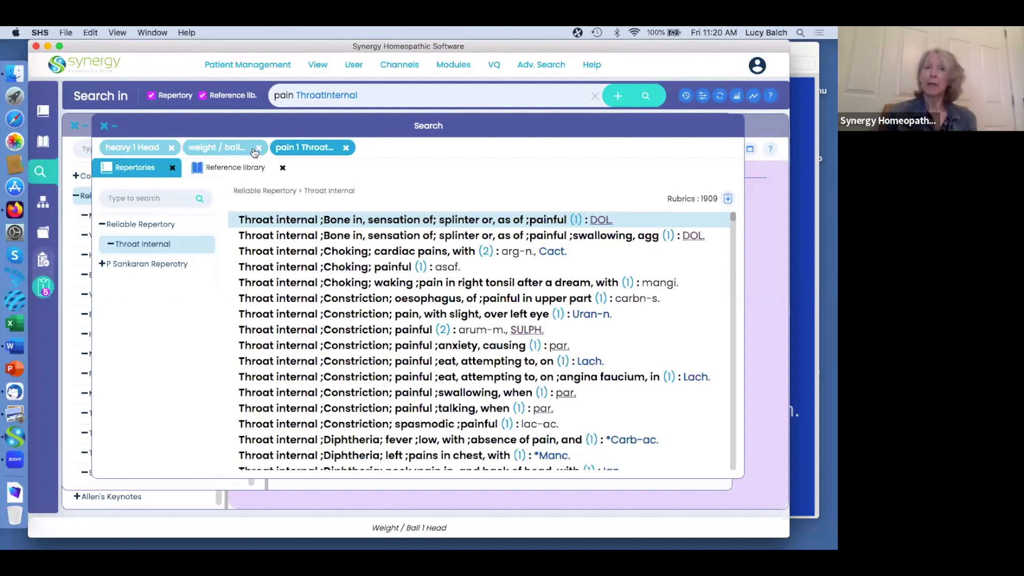
pyautogui.click(259, 149)
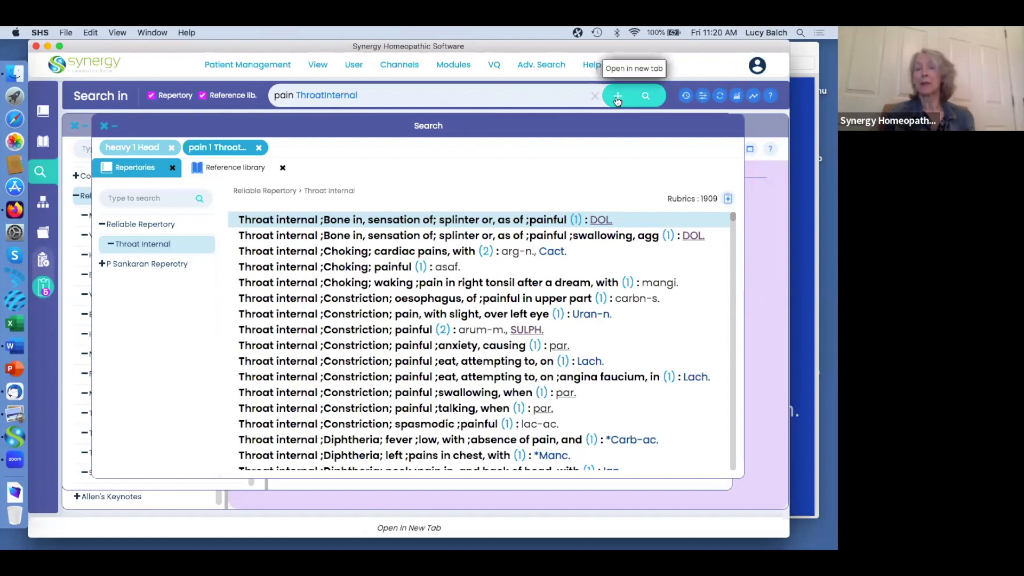
# Search for "blurry" limited to the suggested Vision section in a new results tab, and compare its repertory and reference library results.
pyautogui.click(595, 97)
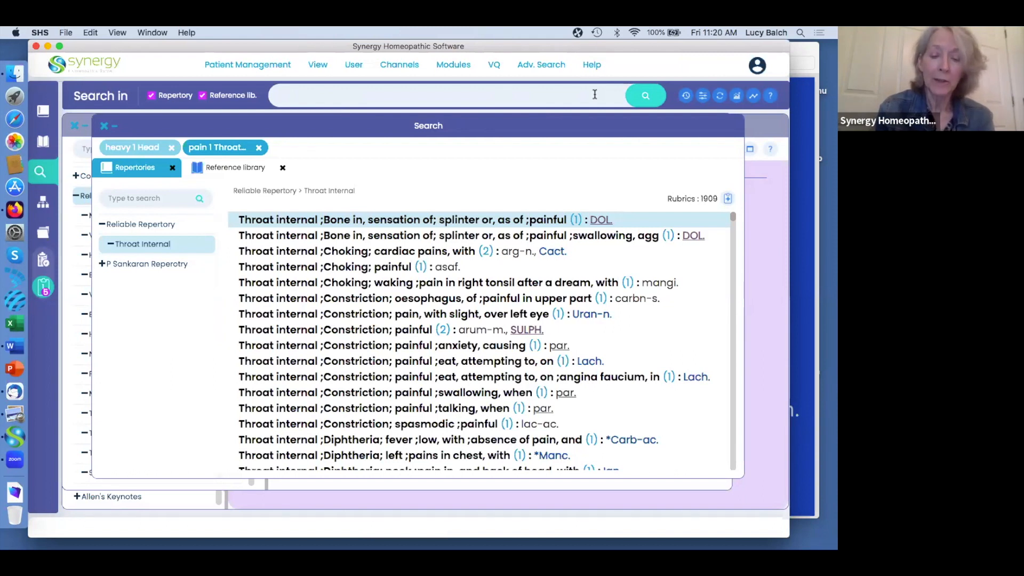
pyautogui.write('blurry')
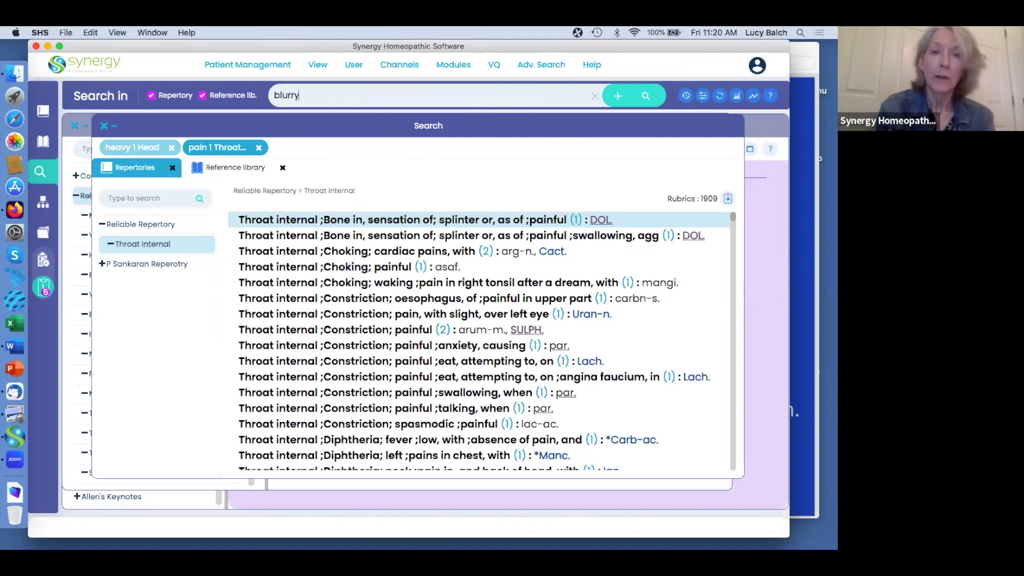
pyautogui.write(' vision')
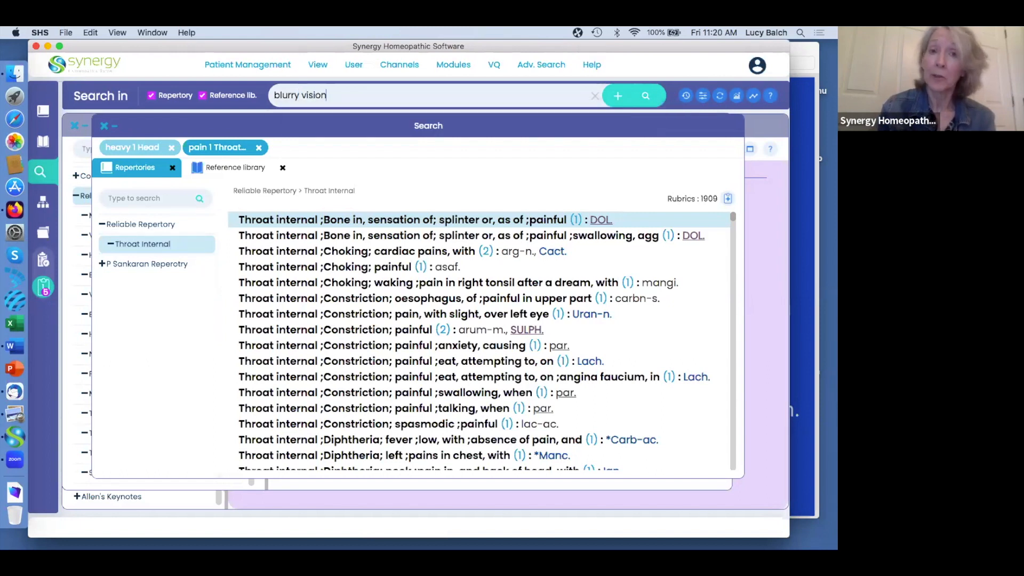
pyautogui.click(427, 102)
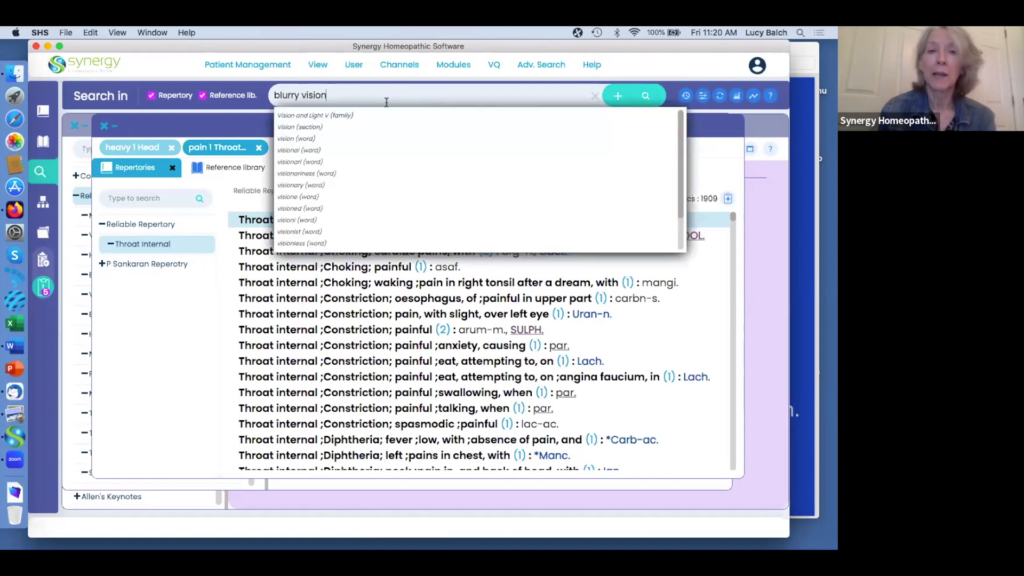
pyautogui.click(289, 128)
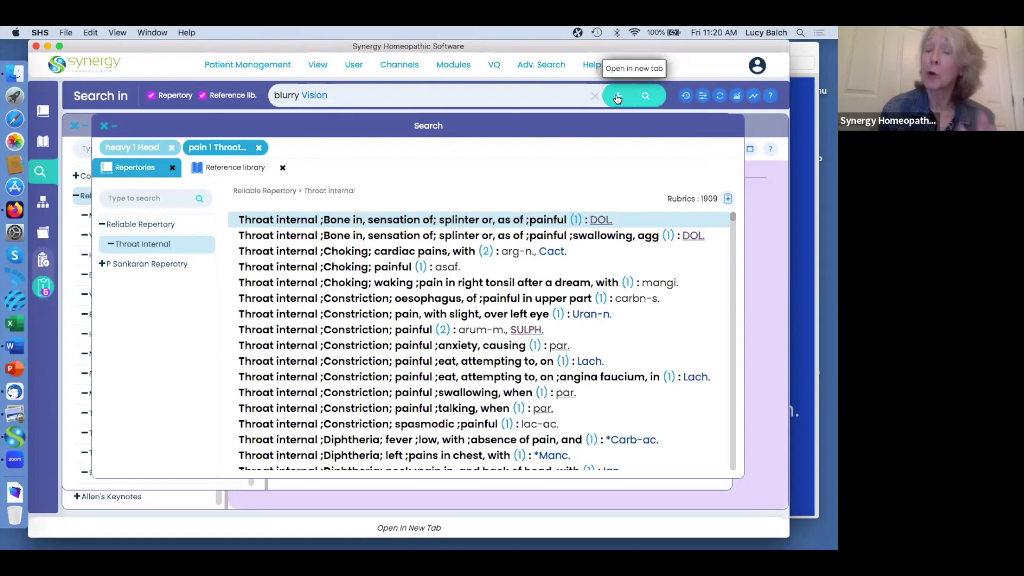
pyautogui.click(617, 98)
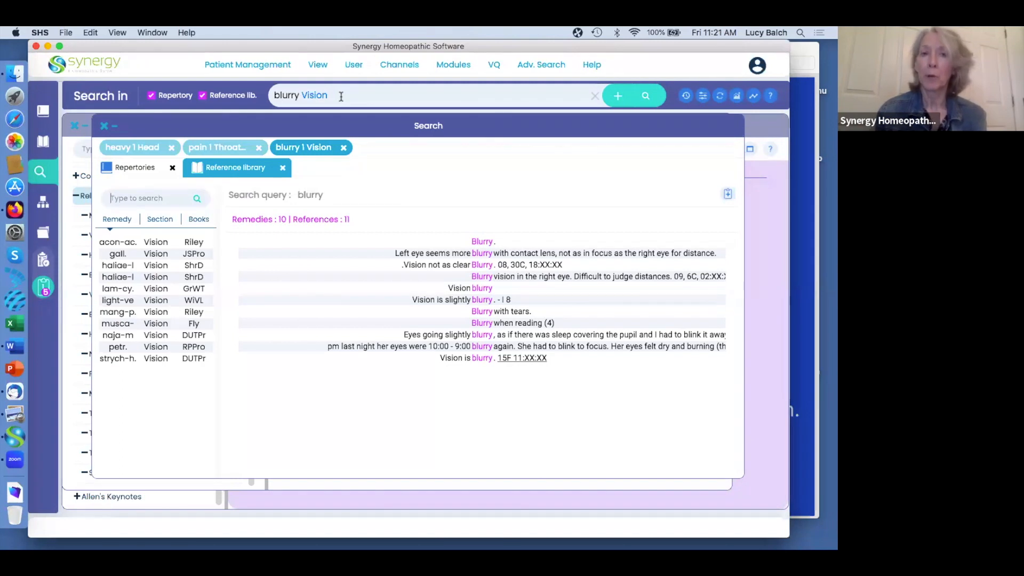
pyautogui.click(142, 166)
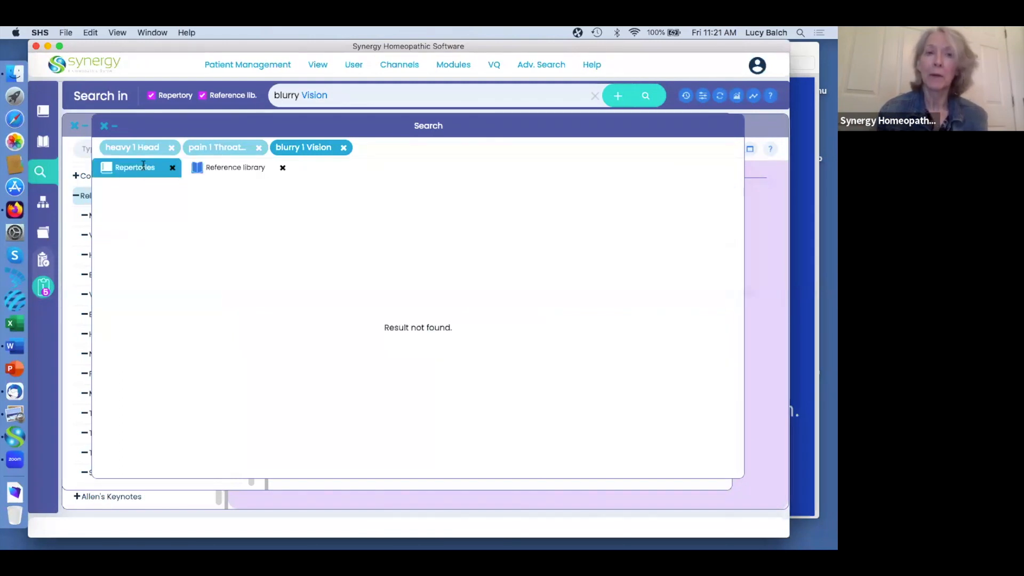
pyautogui.click(234, 165)
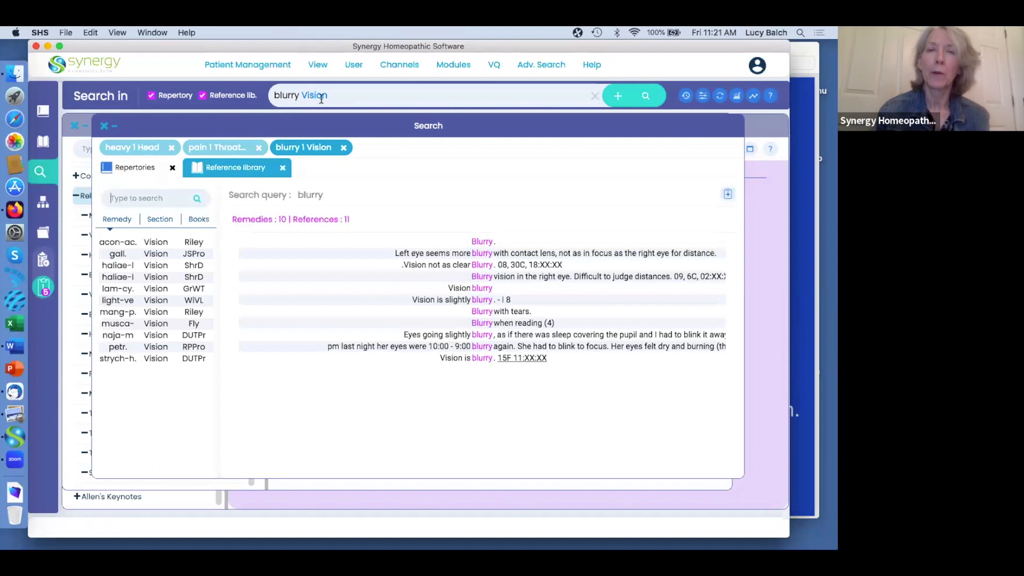
pyautogui.click(133, 167)
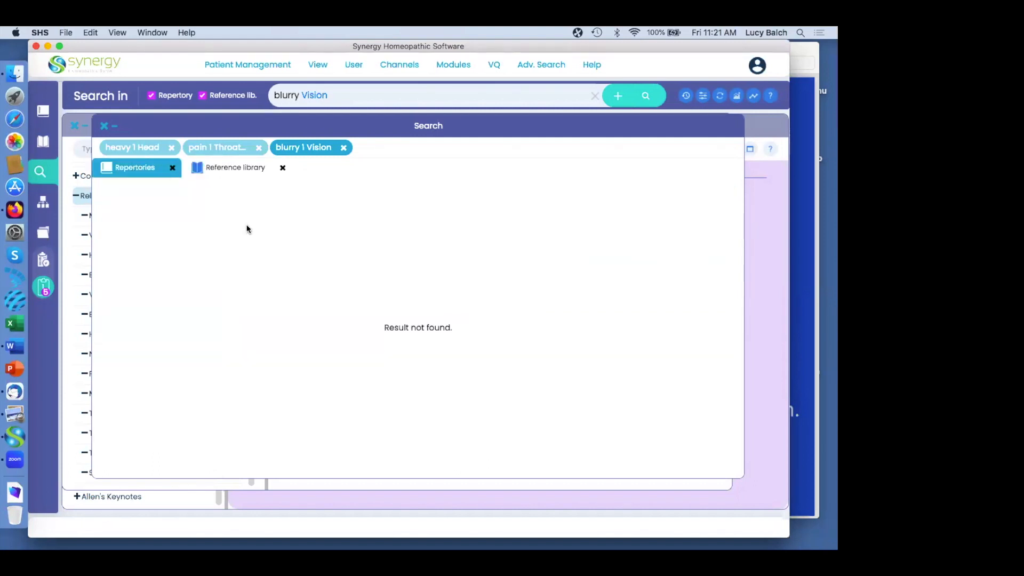
# Change the search word to "blurred", keeping the Vision section limit, and rerun the search in the current results tab.
pyautogui.click(299, 97)
pyautogui.press('BackSpace')
pyautogui.write('ed')
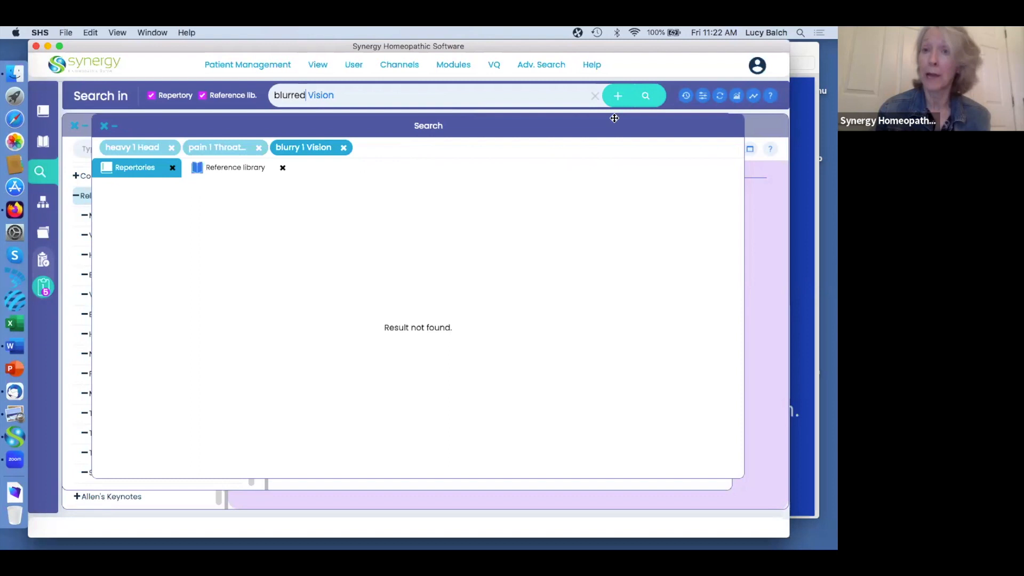
pyautogui.click(647, 95)
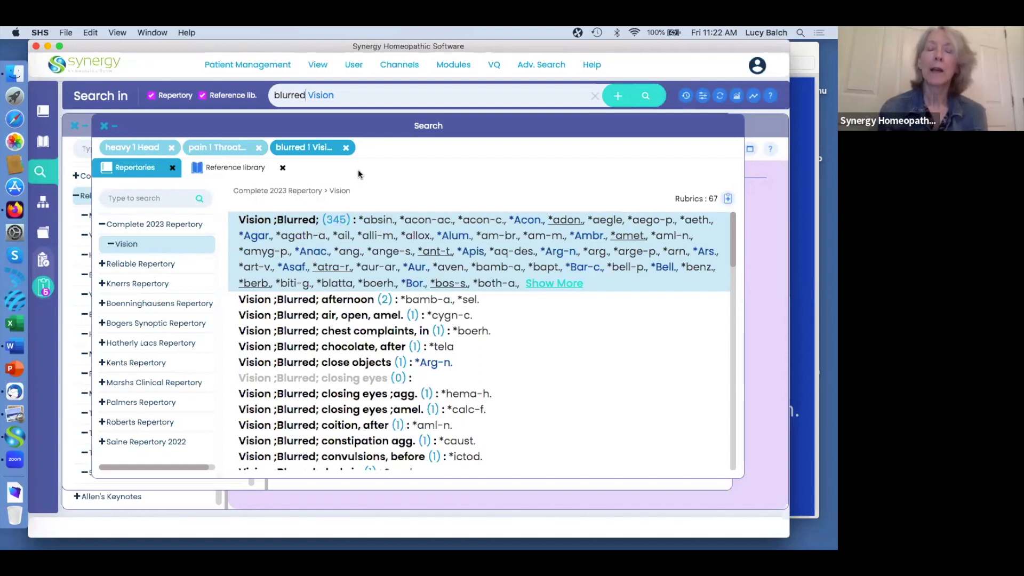
# Extend the Vision search to "blurred / blurry", check the available search operators, run it, and review the repertory rubrics.
pyautogui.write('/ ')
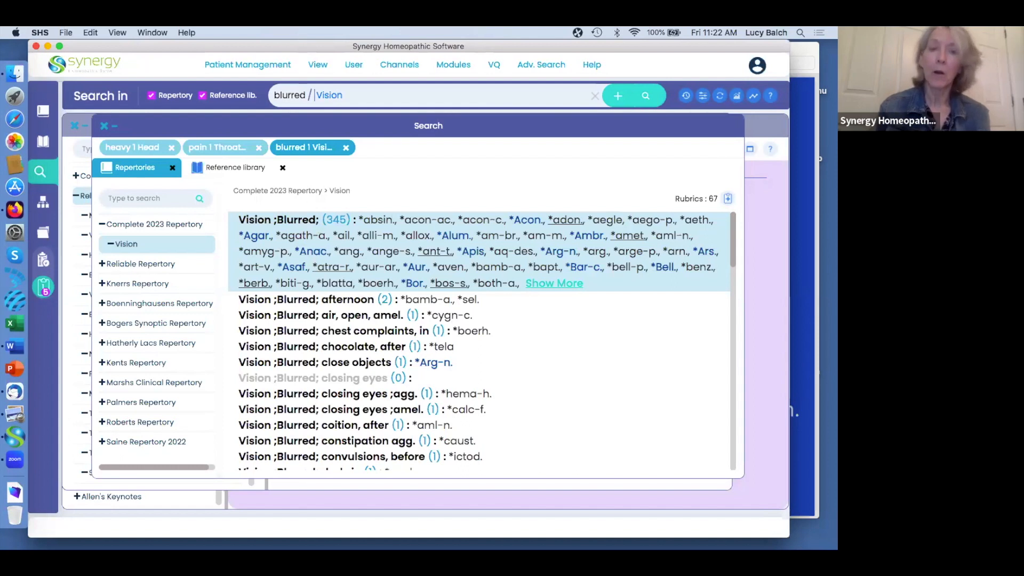
pyautogui.write('blu ')
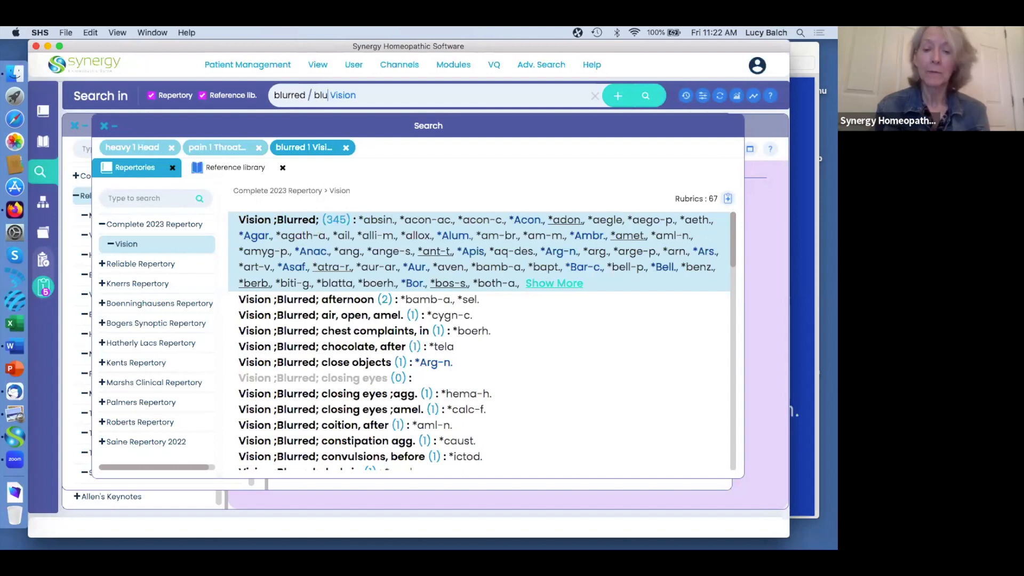
pyautogui.write('rry')
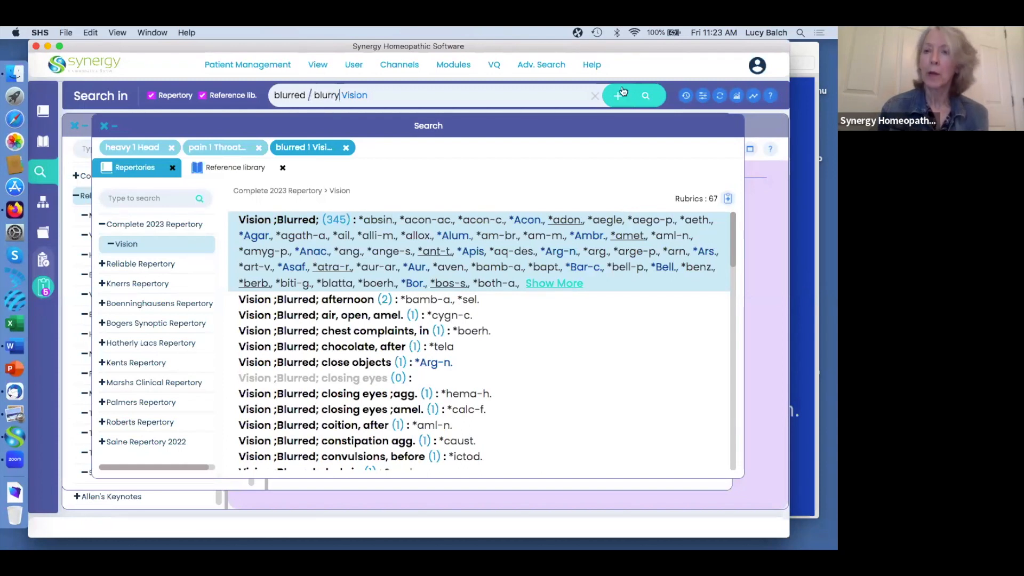
pyautogui.click(737, 100)
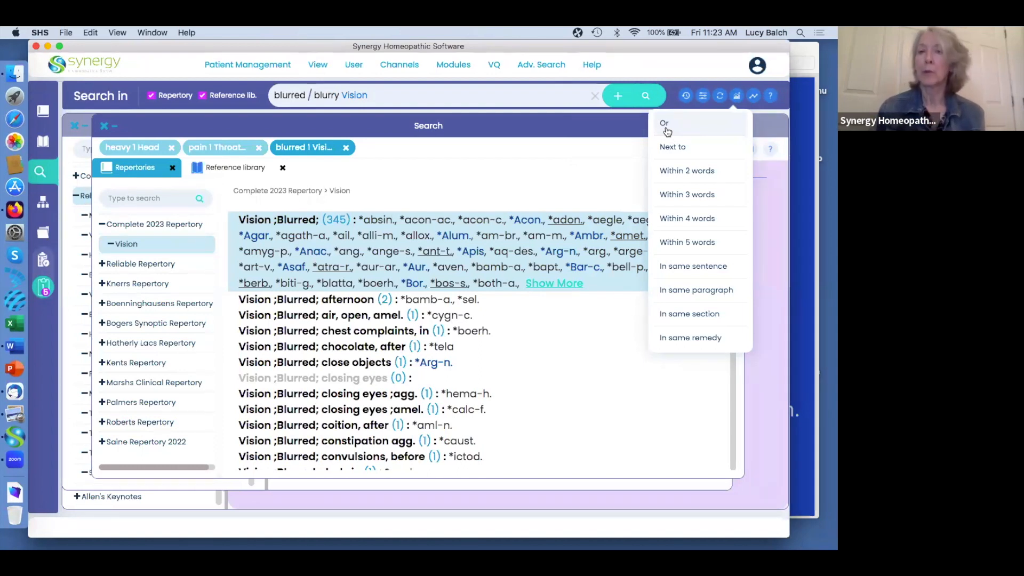
pyautogui.click(646, 96)
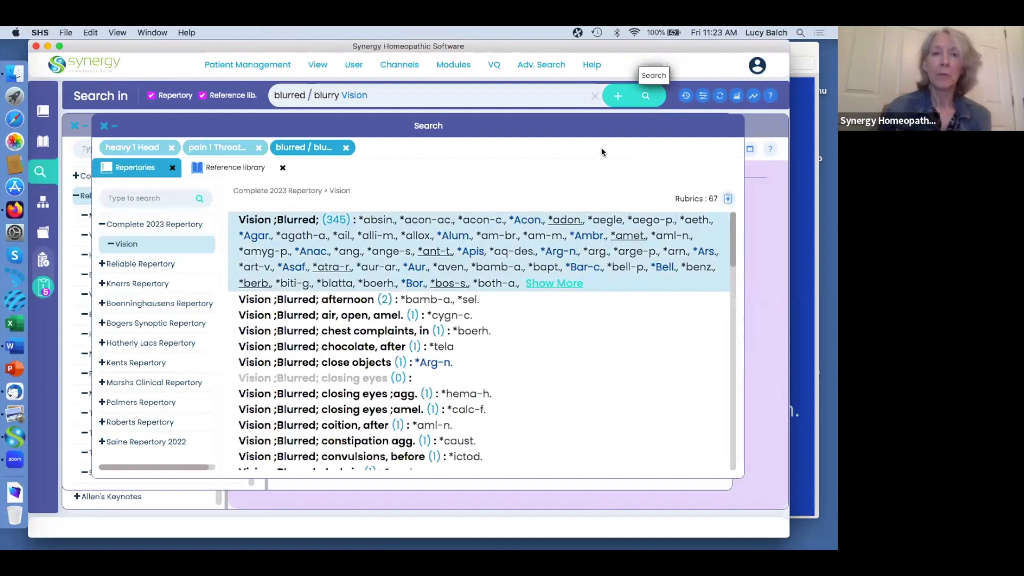
pyautogui.scroll(-5, 452, 314)
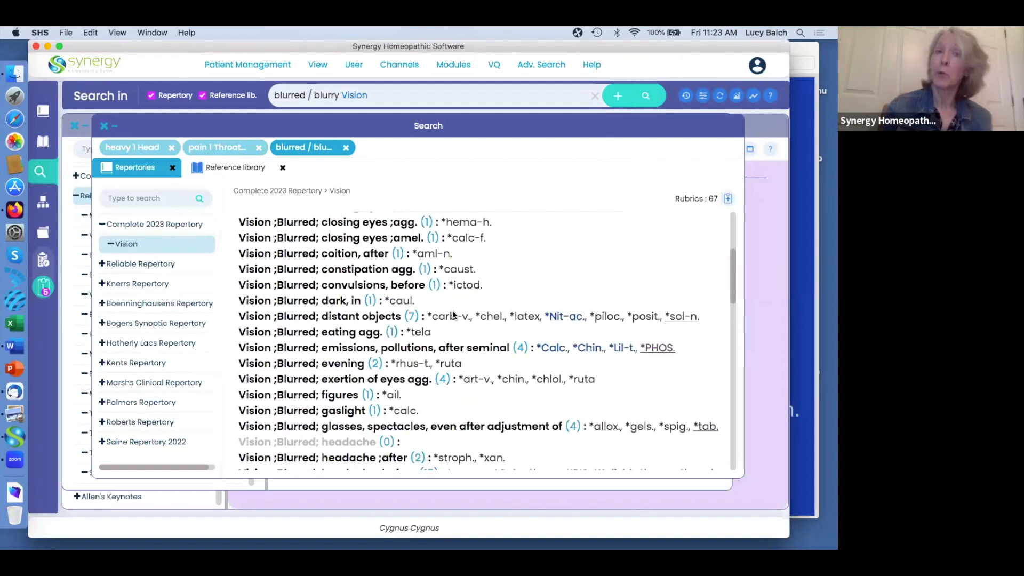
pyautogui.scroll(5, 453, 315)
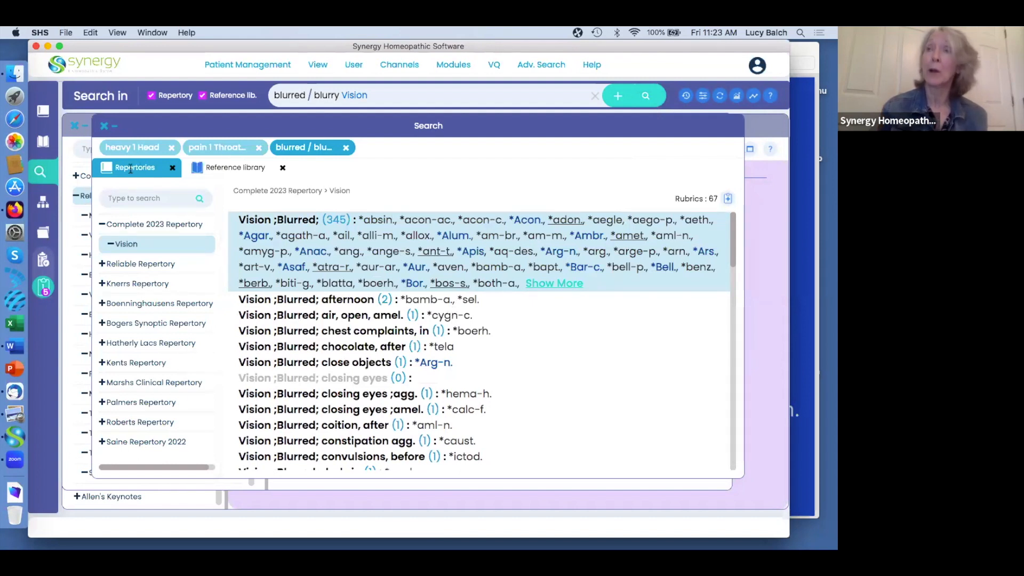
# Examine the reference library results for "blurred / blurry" and open the Aconitinum Acidum "Blurry" entry in Riley's Provings.
pyautogui.click(236, 169)
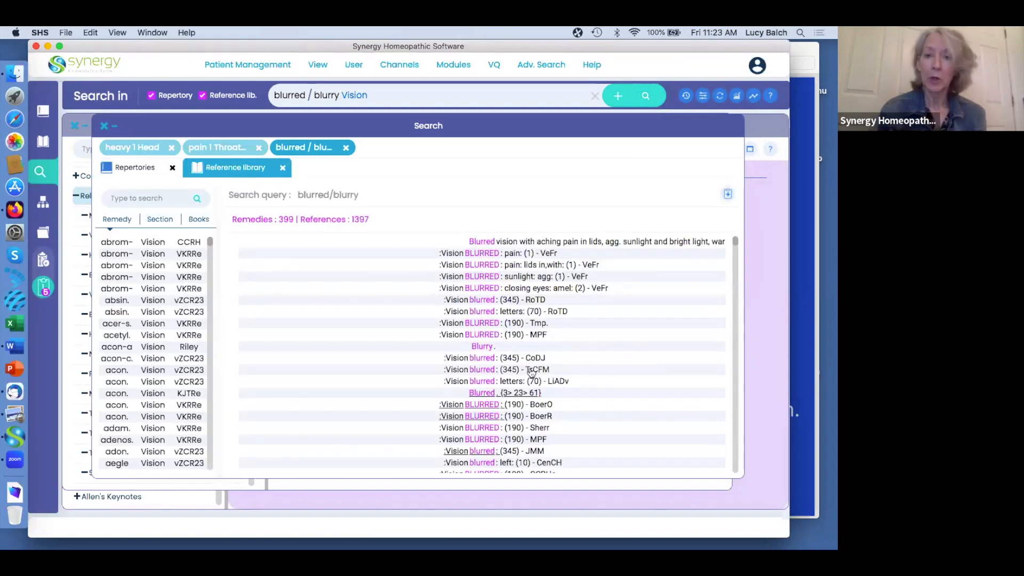
pyautogui.scroll(-5, 530, 370)
pyautogui.scroll(-10, 531, 371)
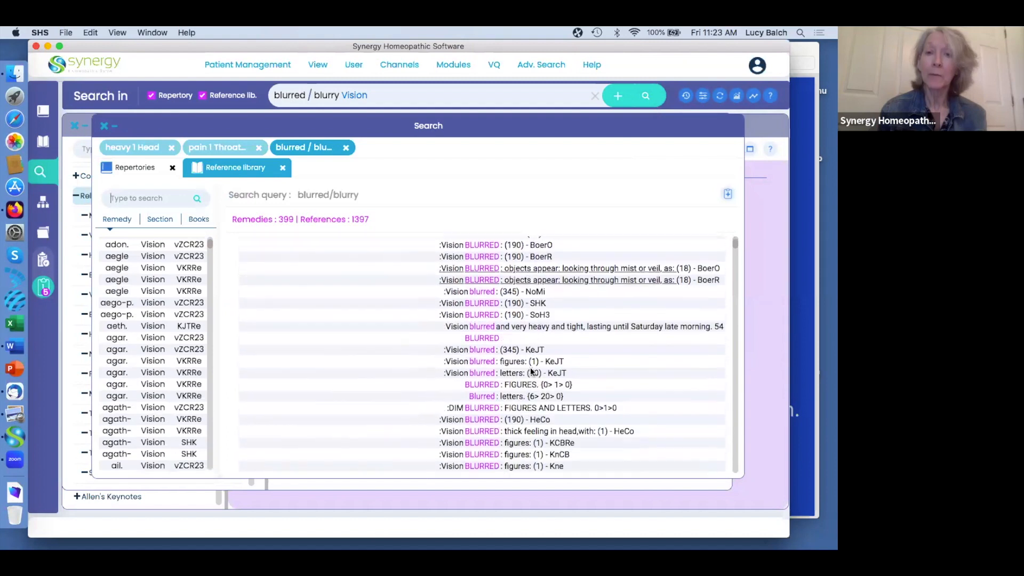
pyautogui.scroll(-10, 530, 371)
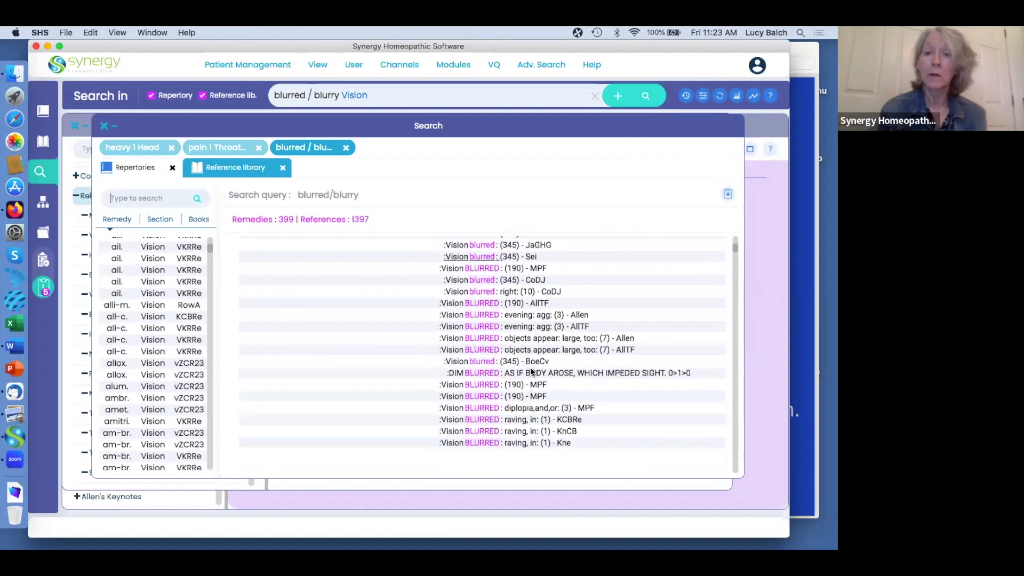
pyautogui.scroll(-4, 531, 370)
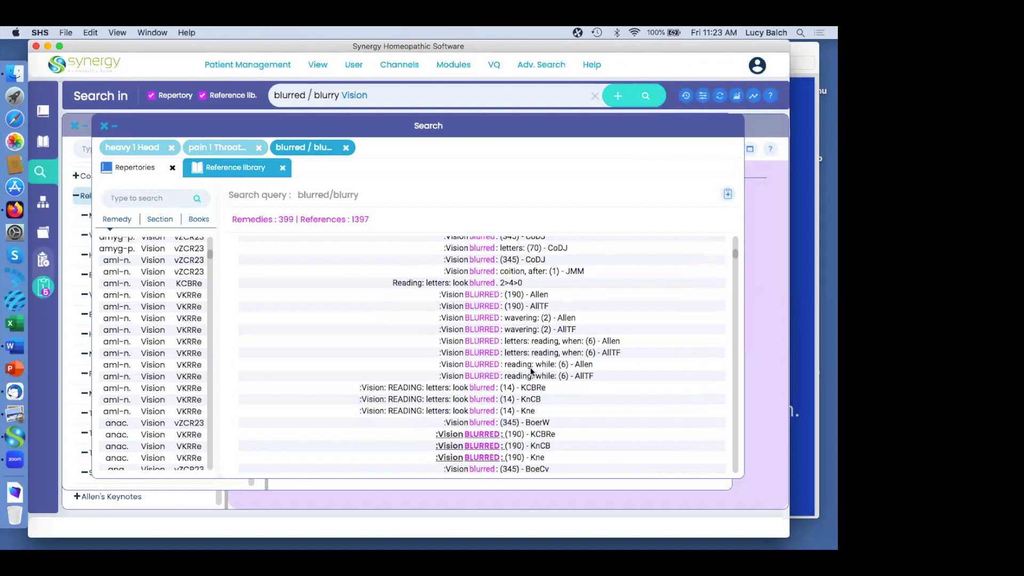
pyautogui.scroll(3, 530, 367)
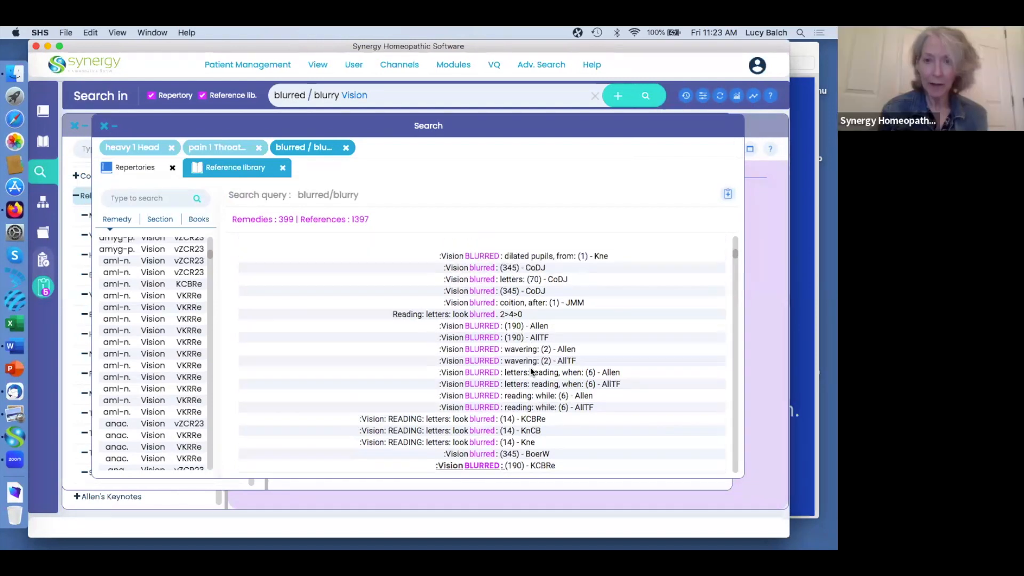
pyautogui.scroll(10, 531, 372)
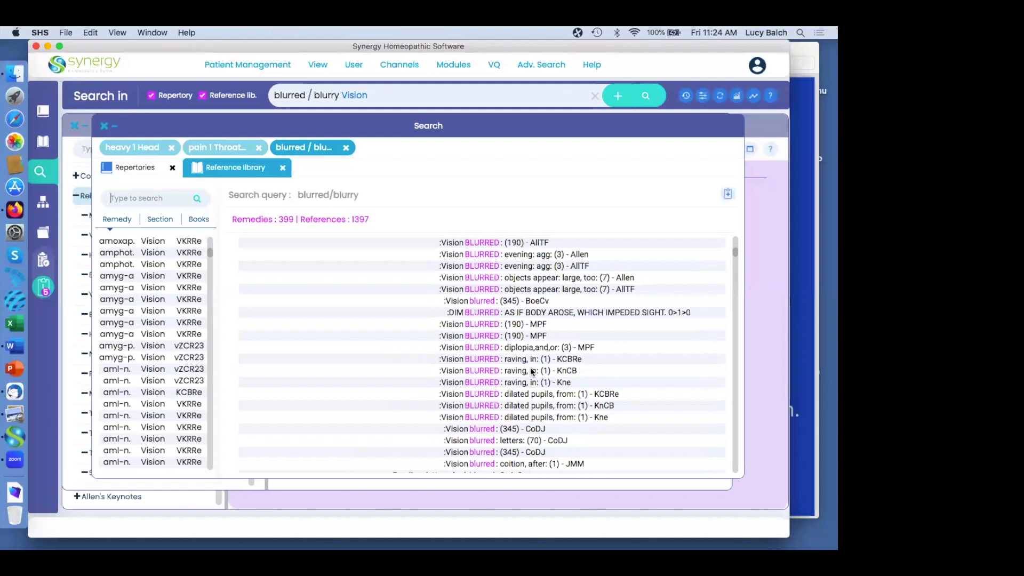
pyautogui.scroll(6, 531, 371)
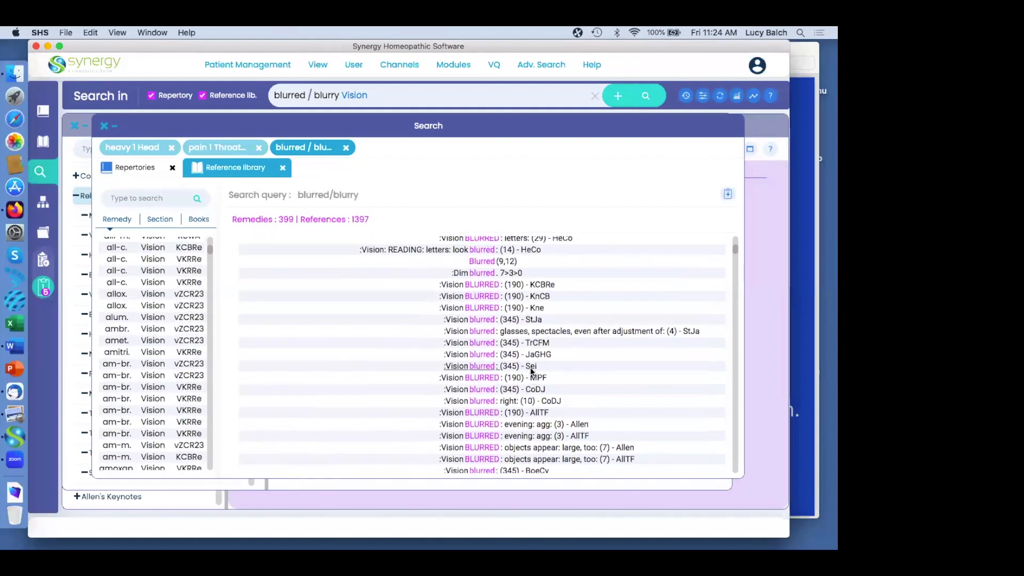
pyautogui.scroll(6, 531, 372)
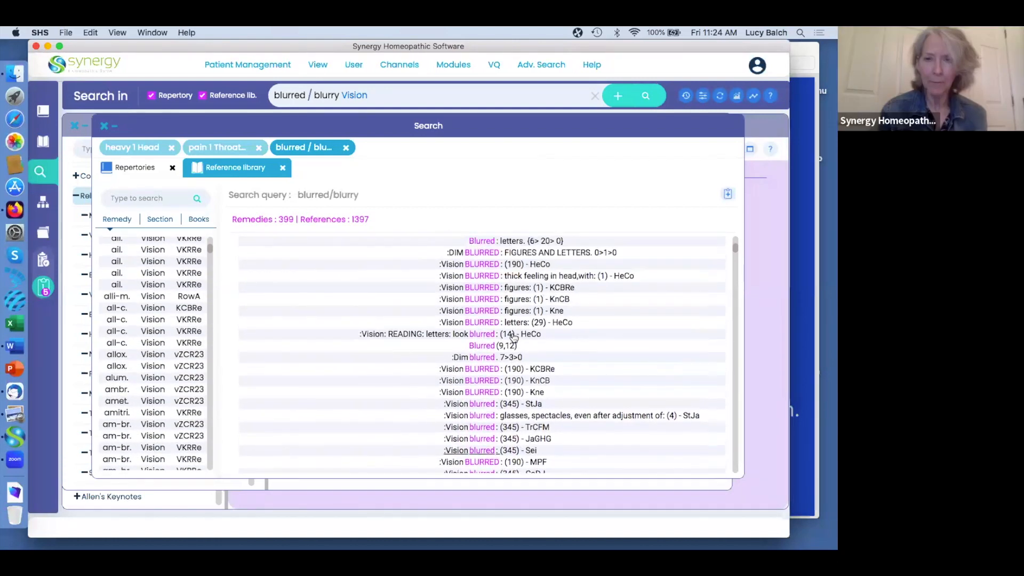
pyautogui.scroll(6, 512, 335)
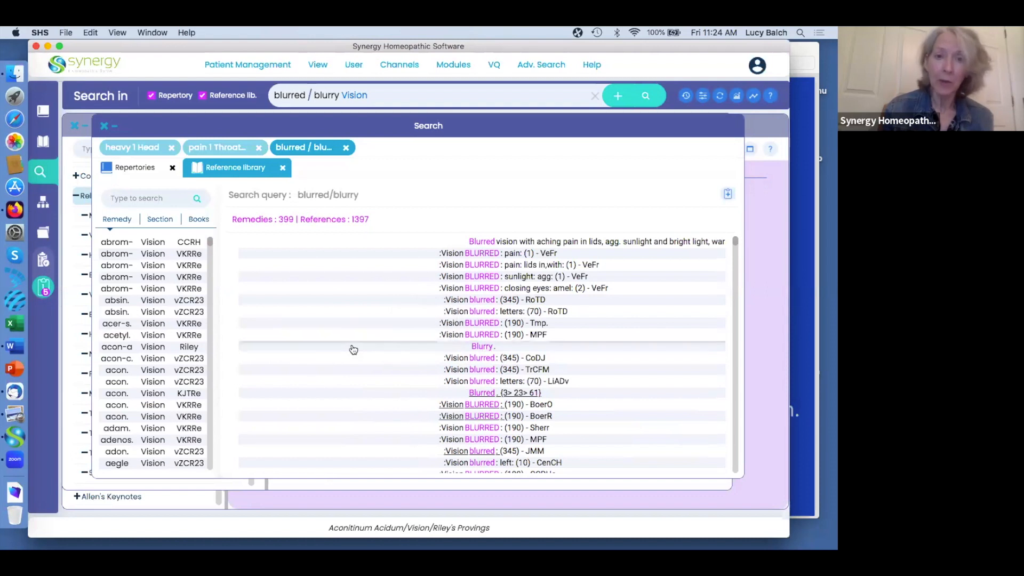
pyautogui.click(352, 348)
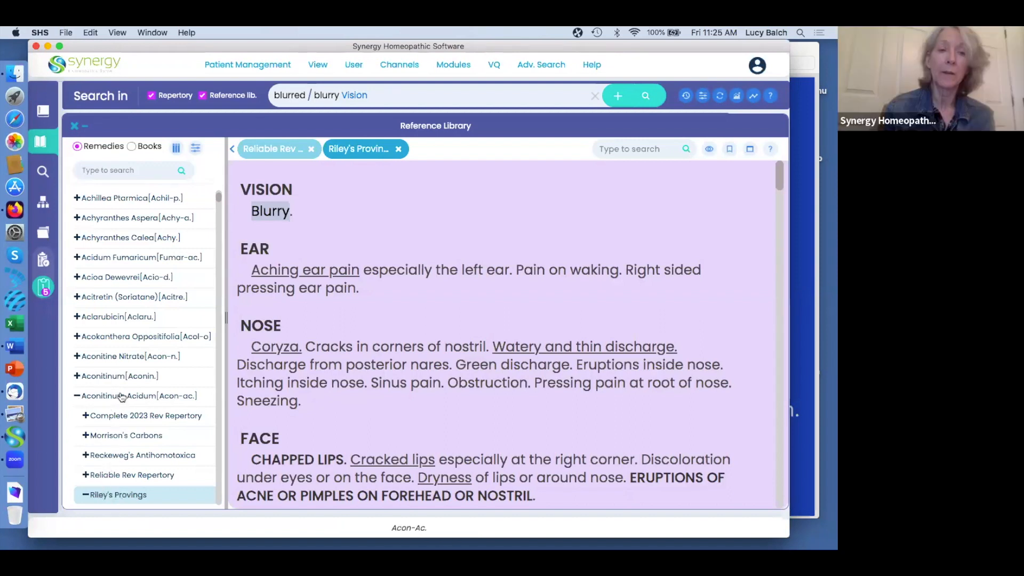
# Return to the search results, open Clipboard 1, reposition its window for a full view, and check the rubric sort options.
pyautogui.click(43, 171)
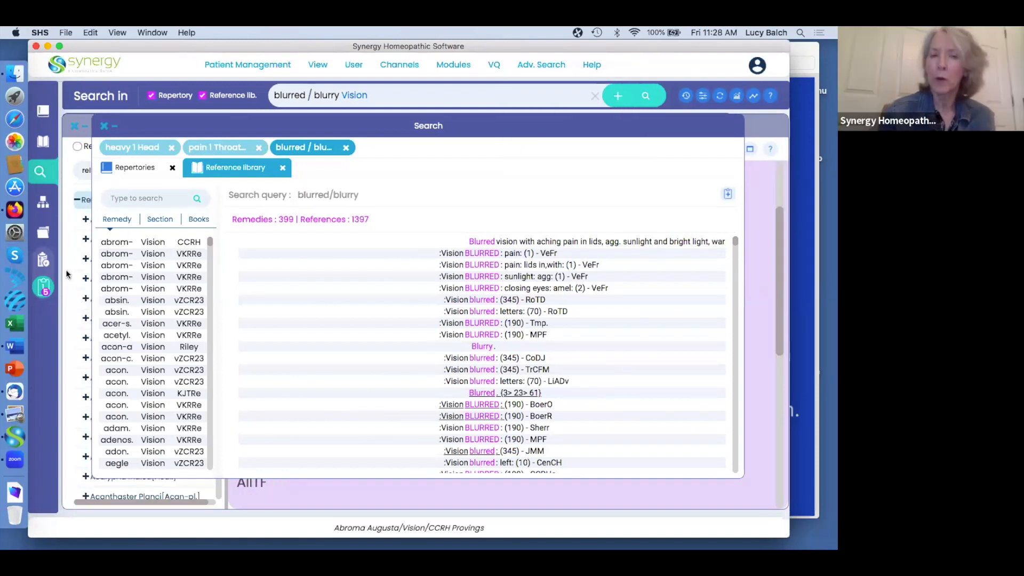
pyautogui.click(43, 288)
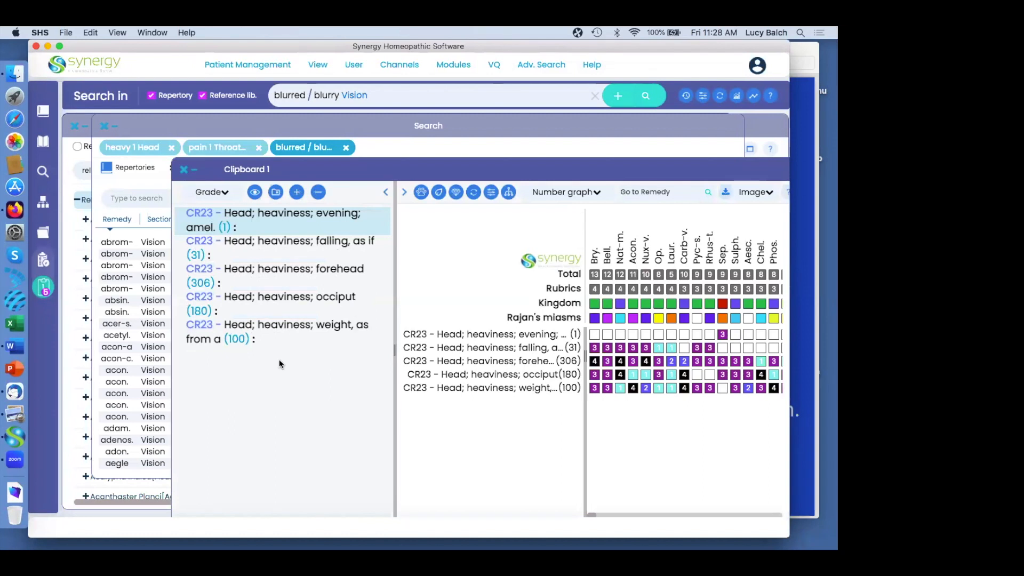
pyautogui.moveTo(313, 172); pyautogui.dragTo(224, 142)
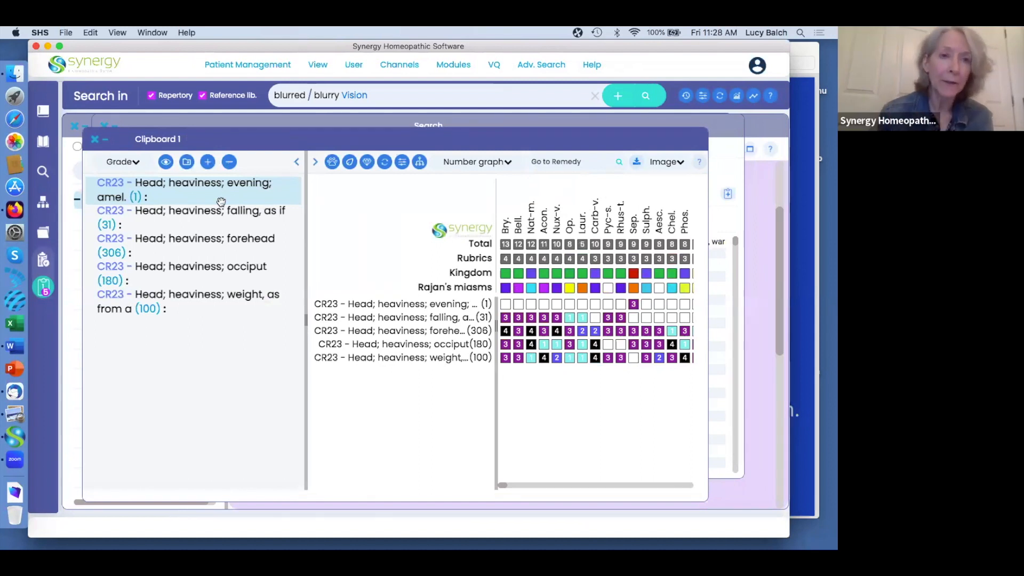
pyautogui.click(130, 163)
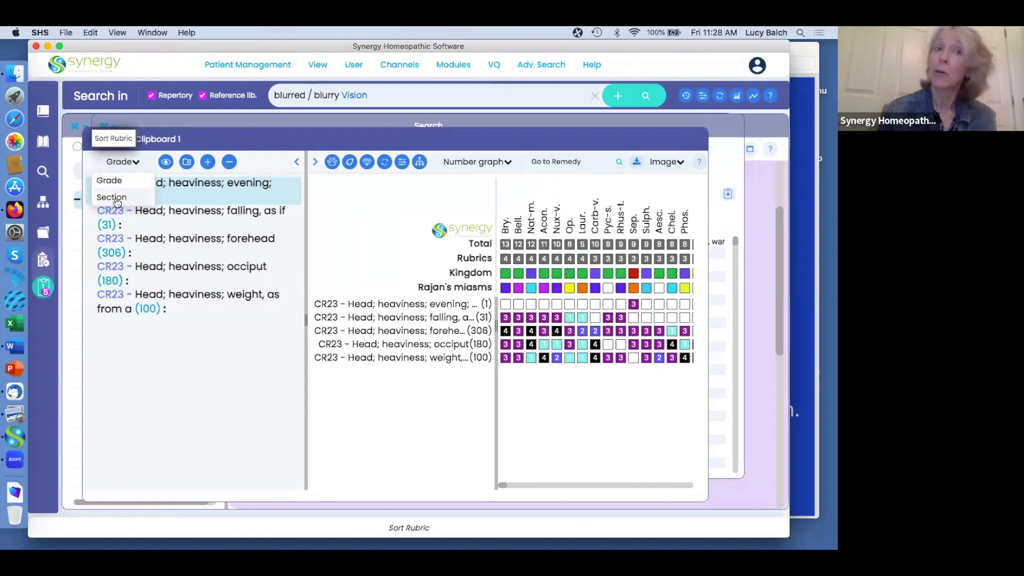
pyautogui.click(141, 372)
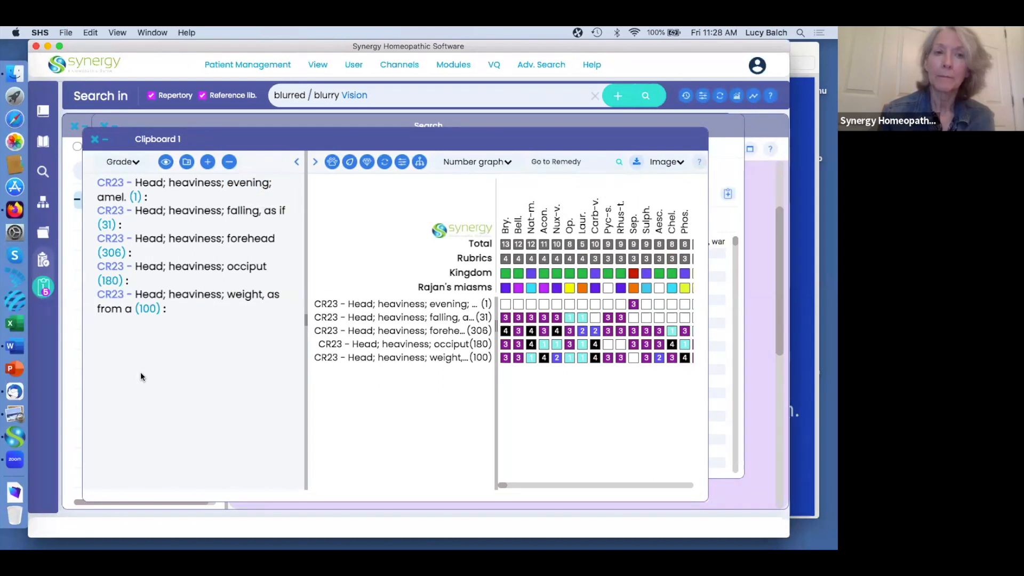
# Assign grade 3 to the "Head; heaviness; falling, as if" rubric in Clipboard 1 and select it in the reordered list.
pyautogui.rightClick(179, 213)
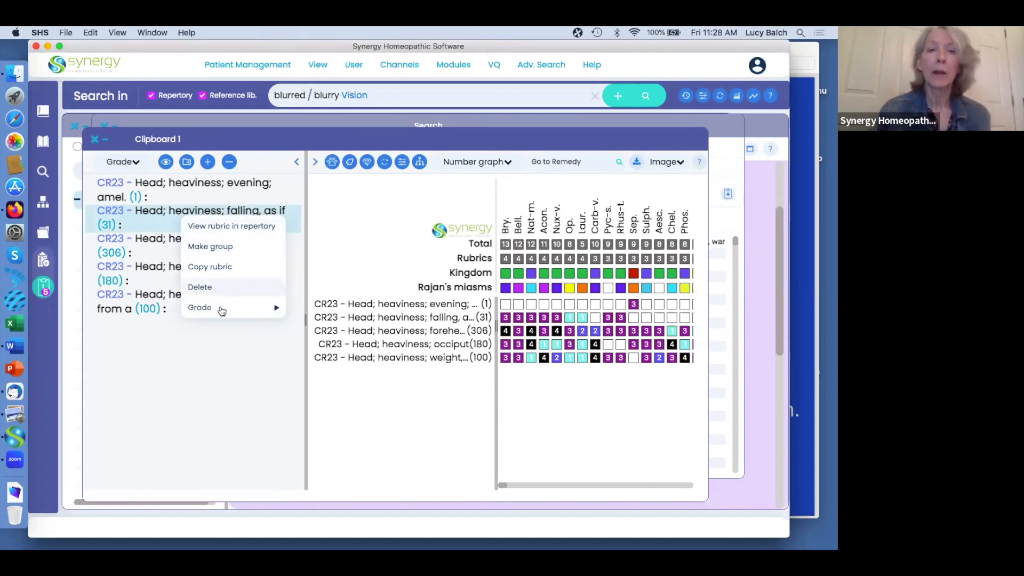
pyautogui.moveTo(221, 313)
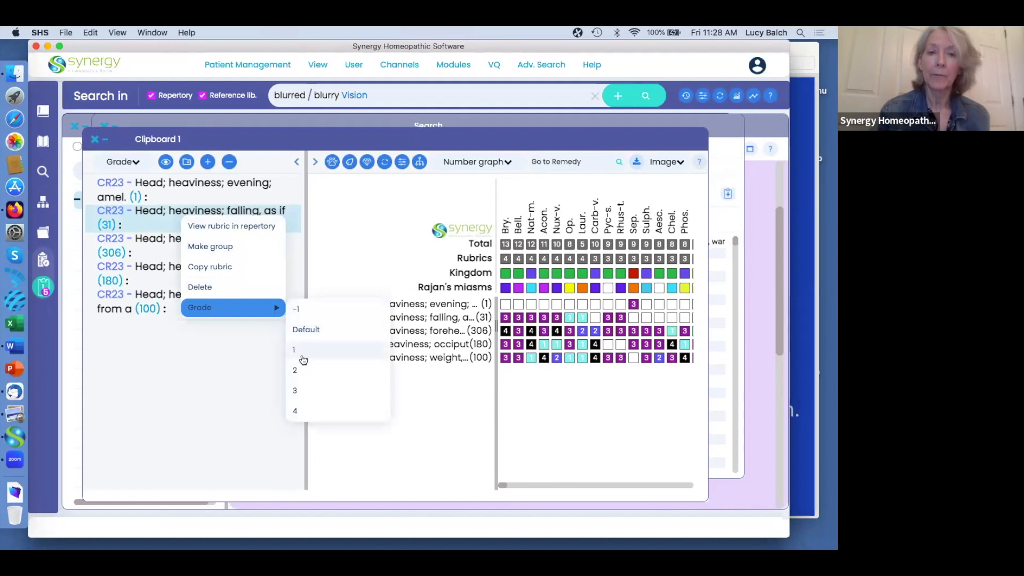
pyautogui.click(300, 392)
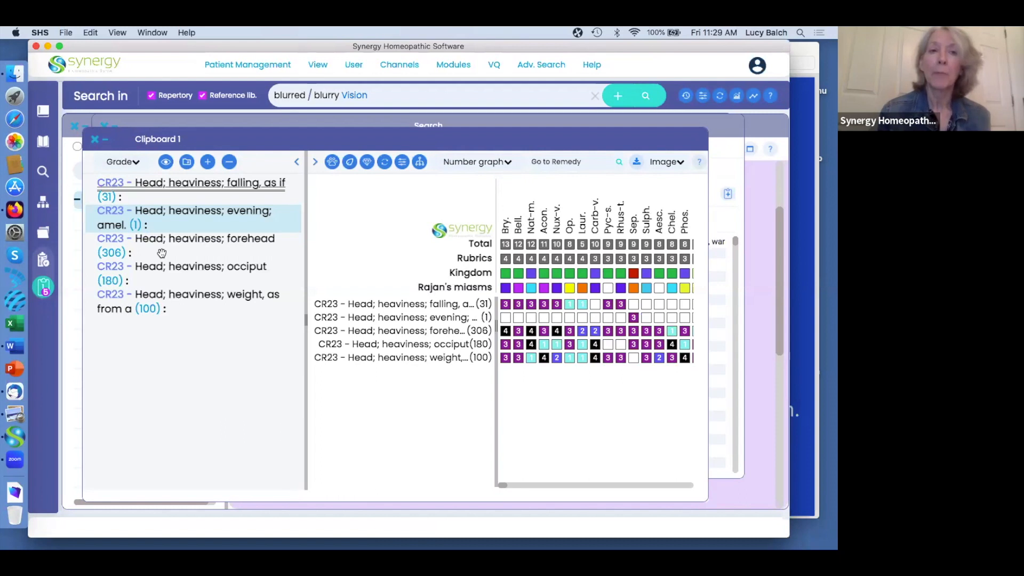
pyautogui.click(189, 188)
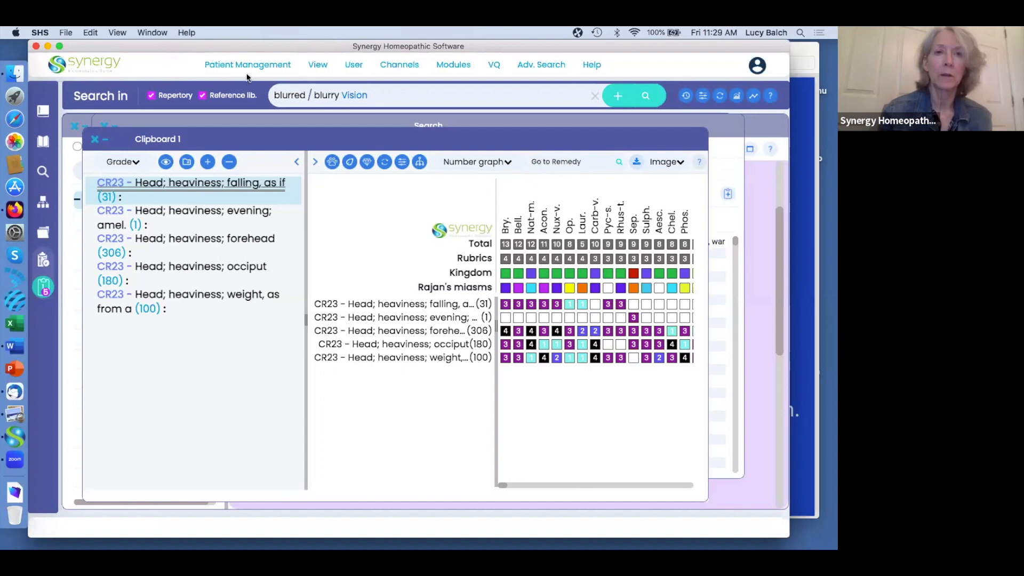
# Return to the repertory results for "blurred / blurry" and add the main "Vision; Blurred" rubric from the Complete 2023 Repertory to Clipboard 1.
pyautogui.click(42, 172)
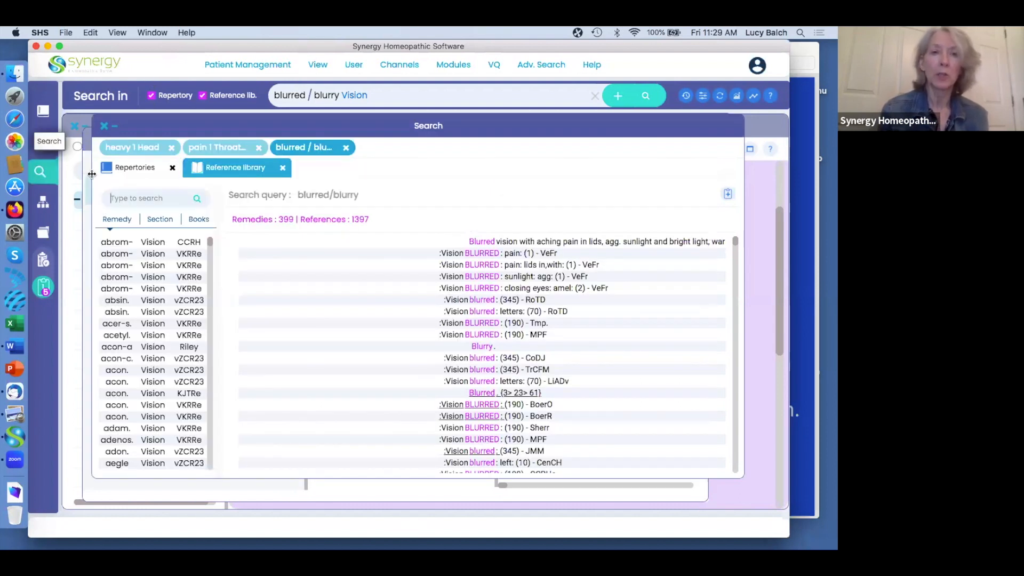
pyautogui.click(130, 166)
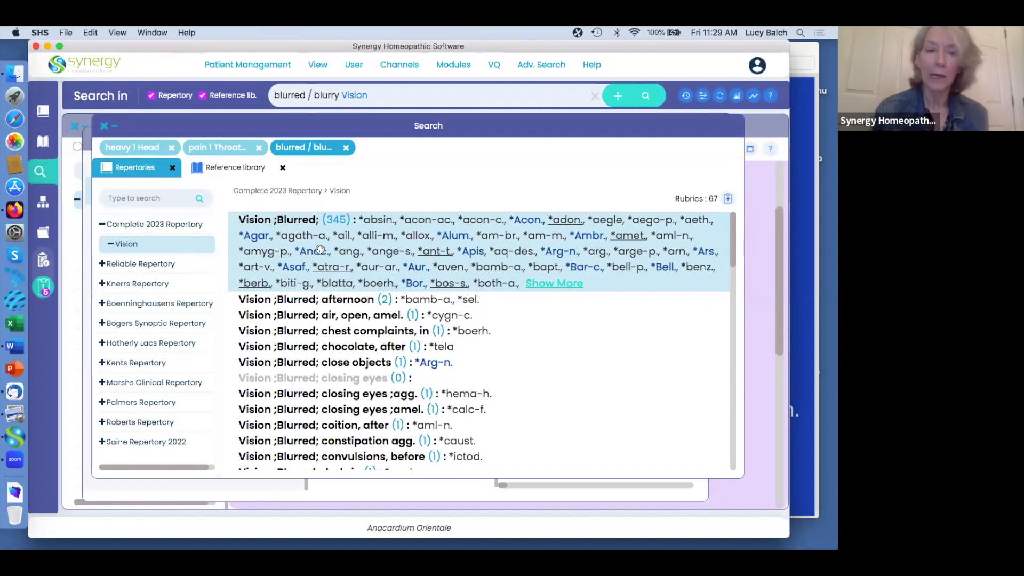
pyautogui.click(320, 250)
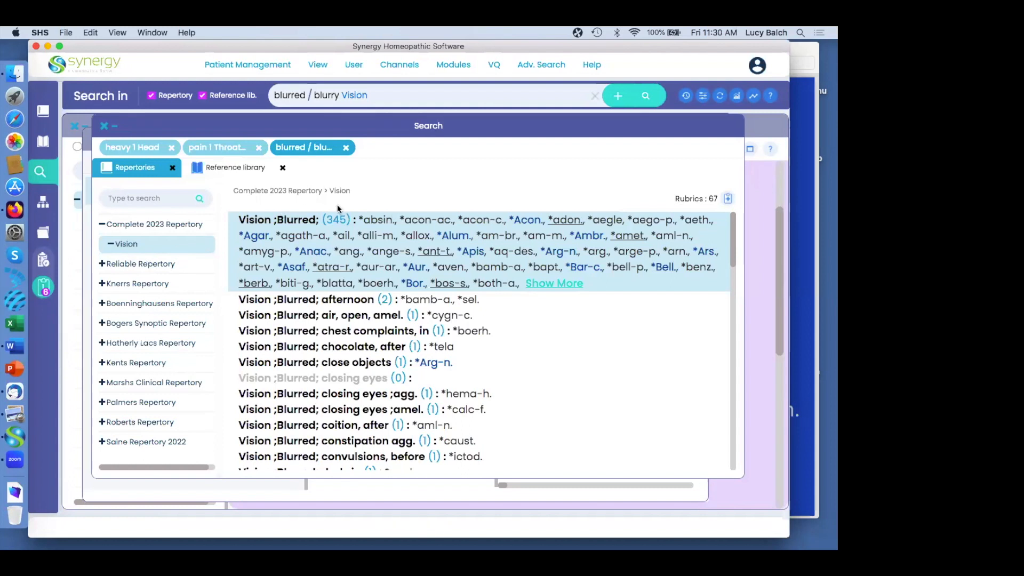
# Replace the search query with "artificial / gas light", without a section limit, and run it.
pyautogui.click(595, 93)
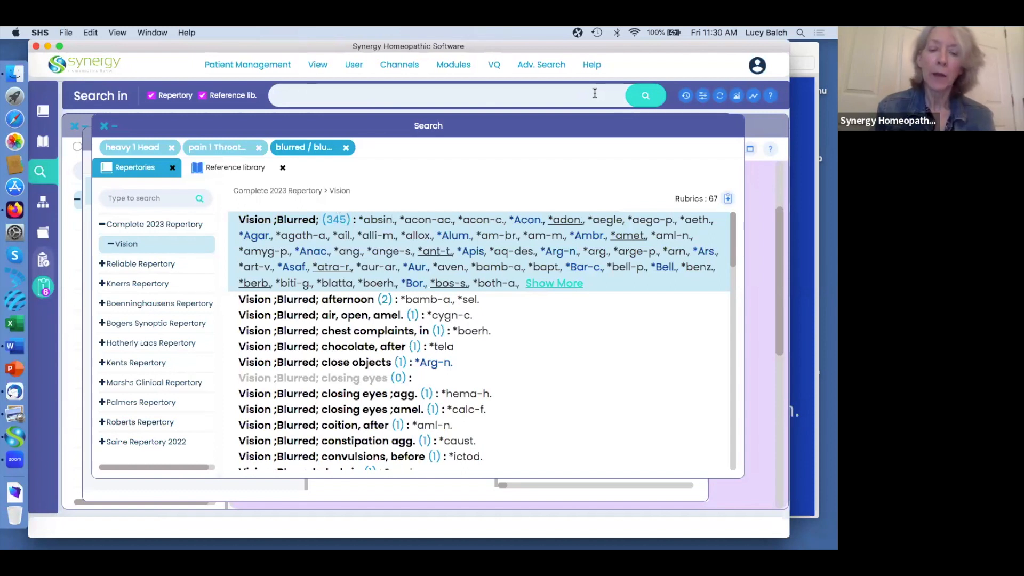
pyautogui.write('a')
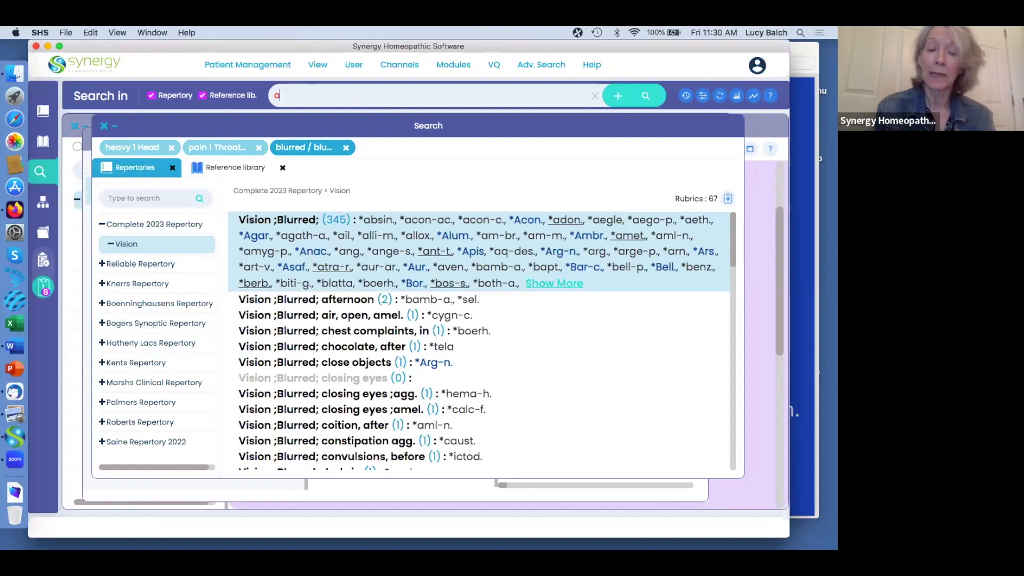
pyautogui.write('rti')
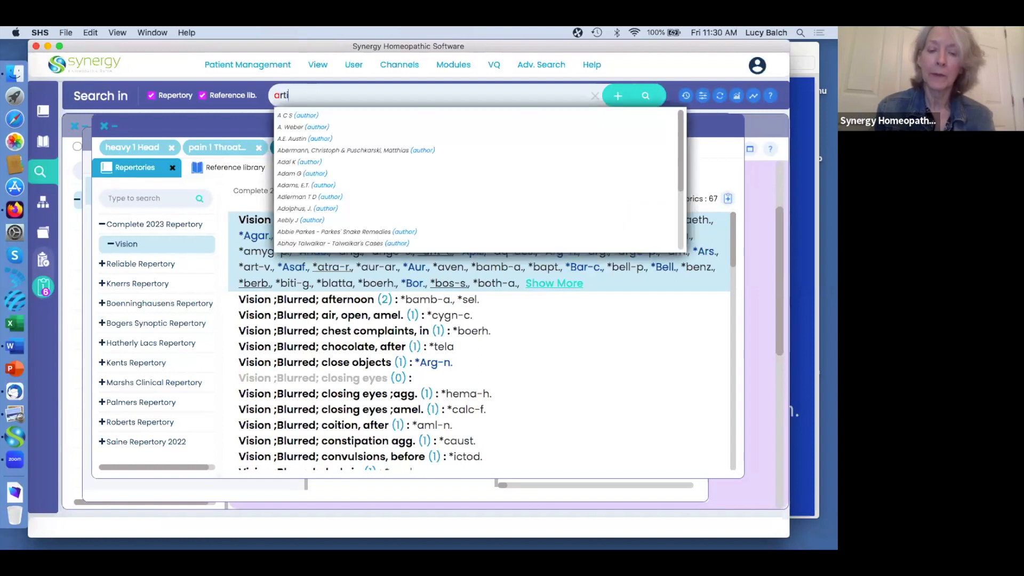
pyautogui.write('ficial')
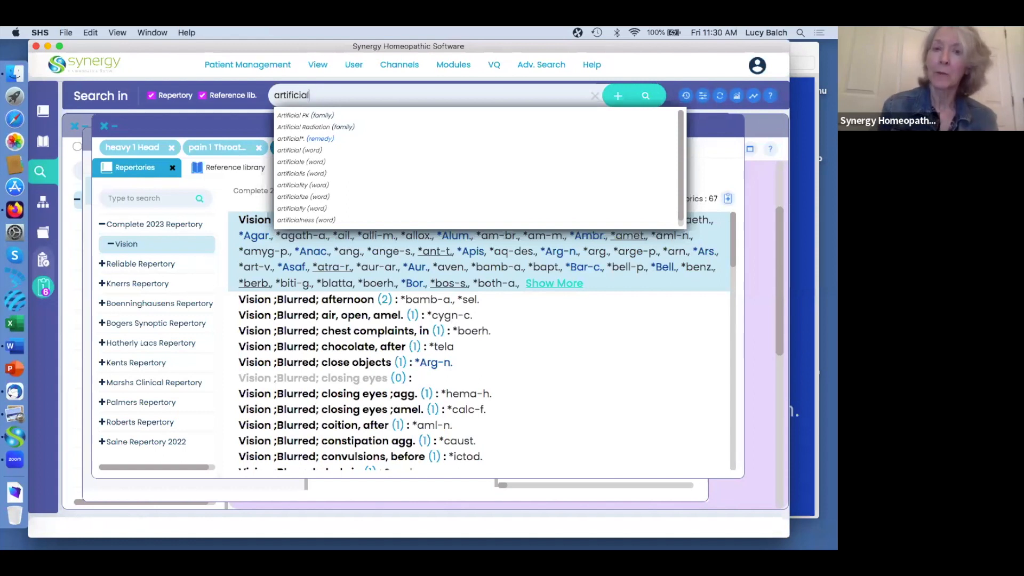
pyautogui.write('/')
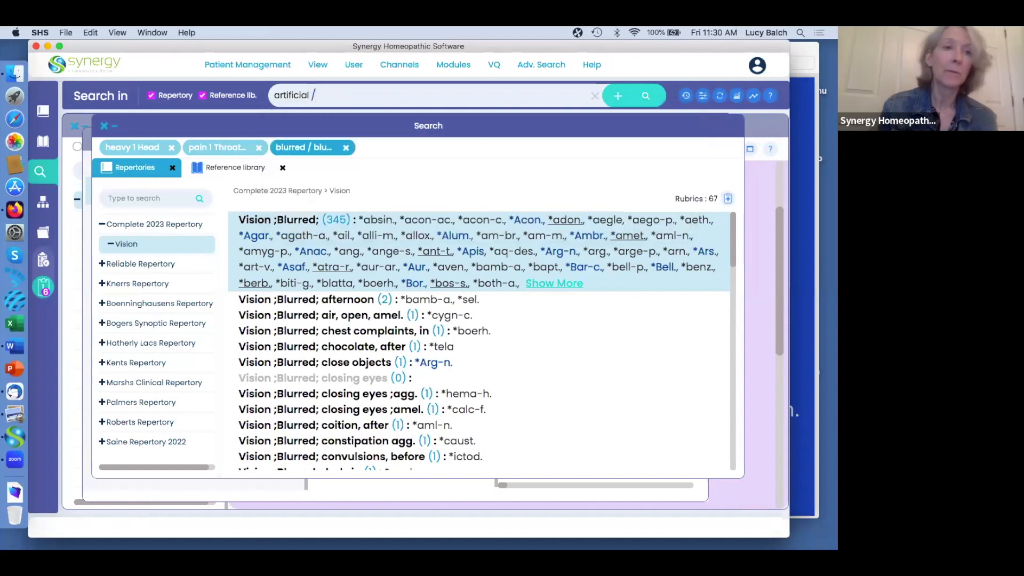
pyautogui.write(' gas')
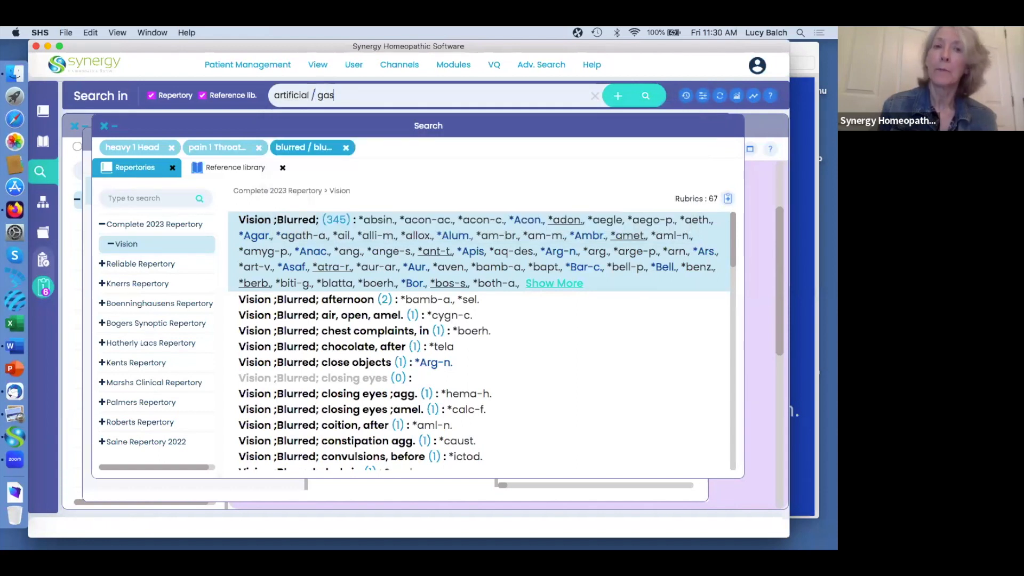
pyautogui.write(' light')
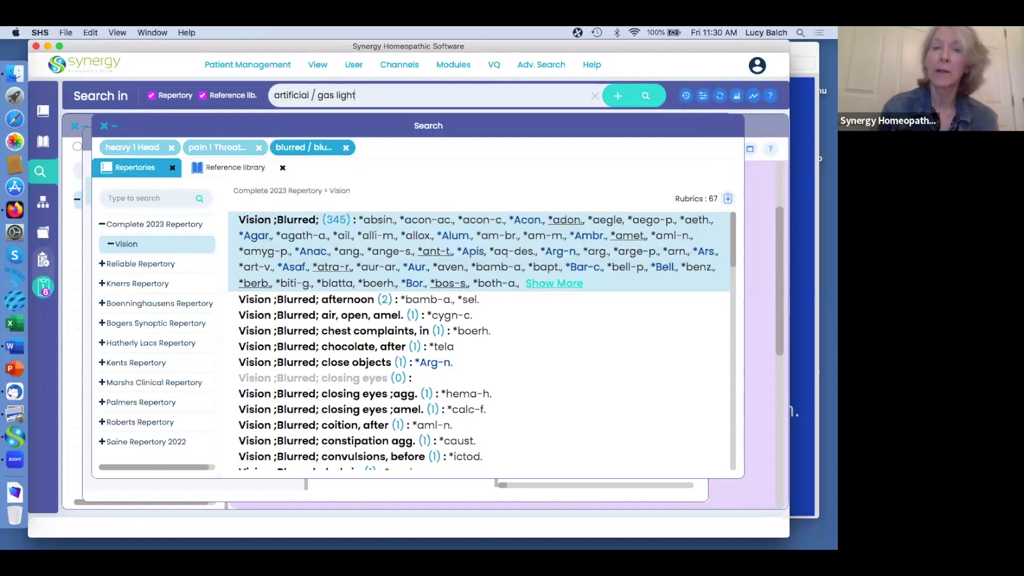
pyautogui.press('Return')
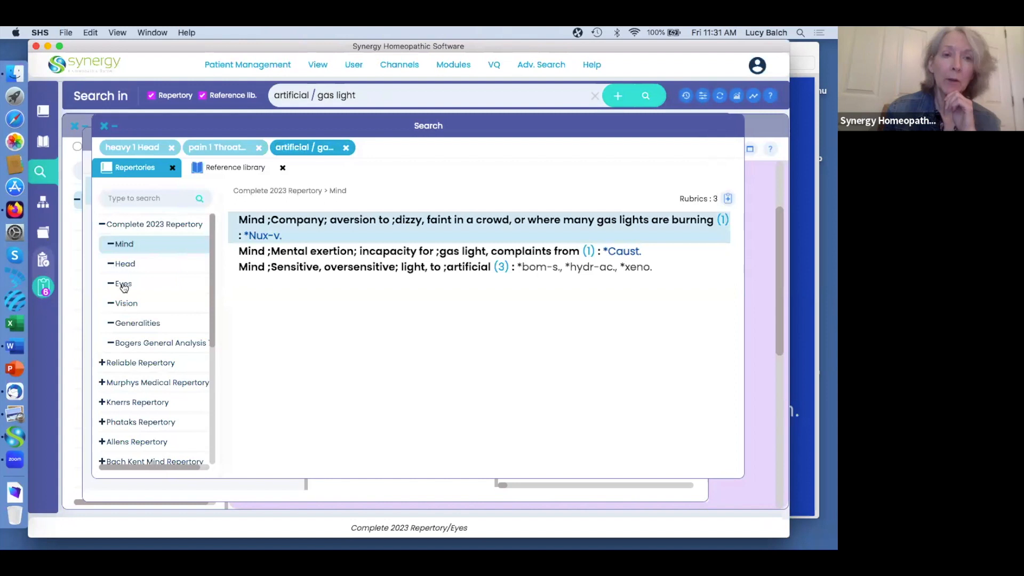
# Show the Eyes section of the Complete 2023 Repertory results and add "Eyes; Light; agg.; artificial" to Clipboard 1.
pyautogui.click(124, 288)
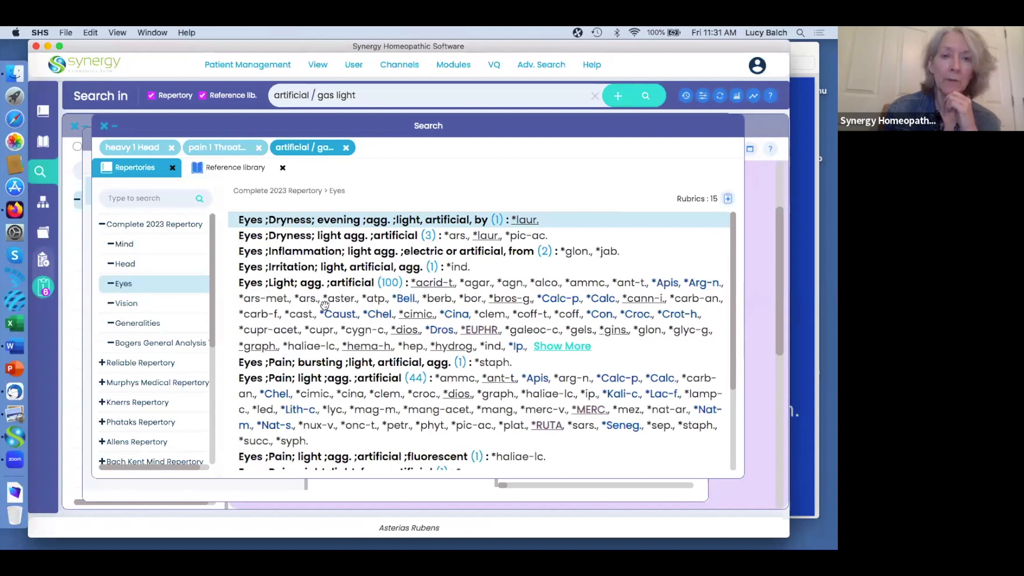
pyautogui.click(328, 310)
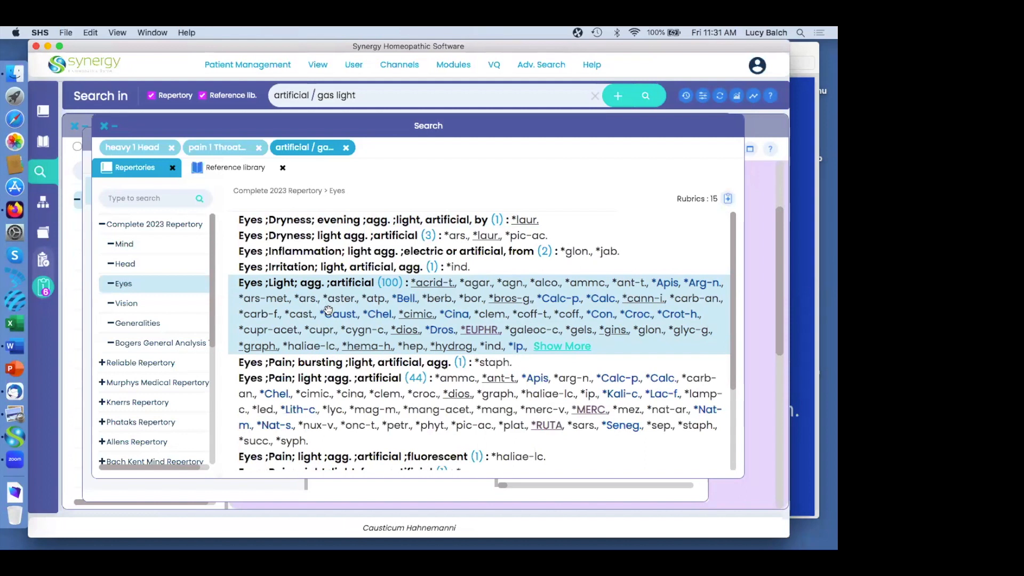
pyautogui.doubleClick(328, 309)
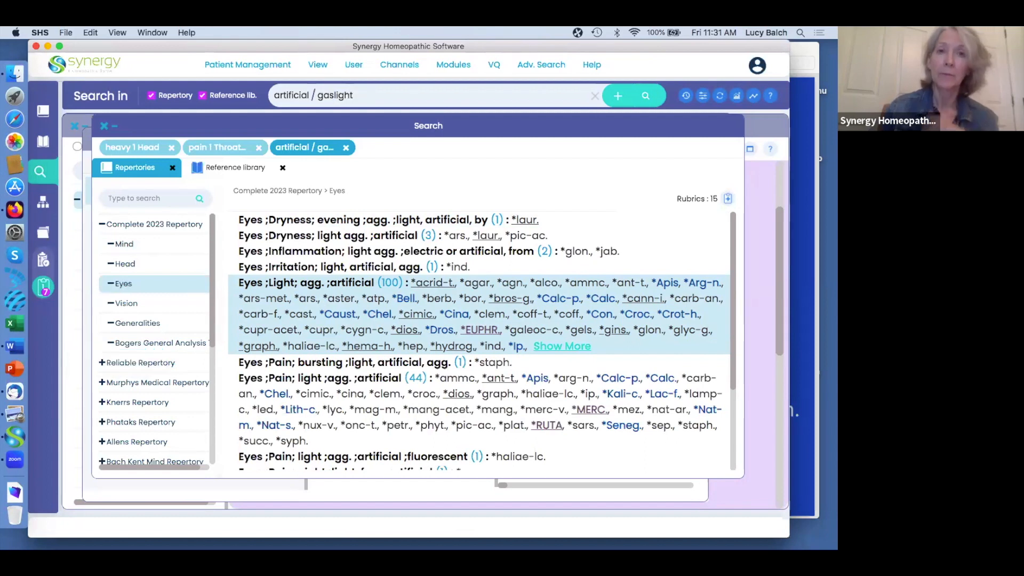
# Change the query to "artificial / gaslight", rerun the search, and review the Eyes rubrics of the Complete 2023 Repertory.
pyautogui.press('Return')
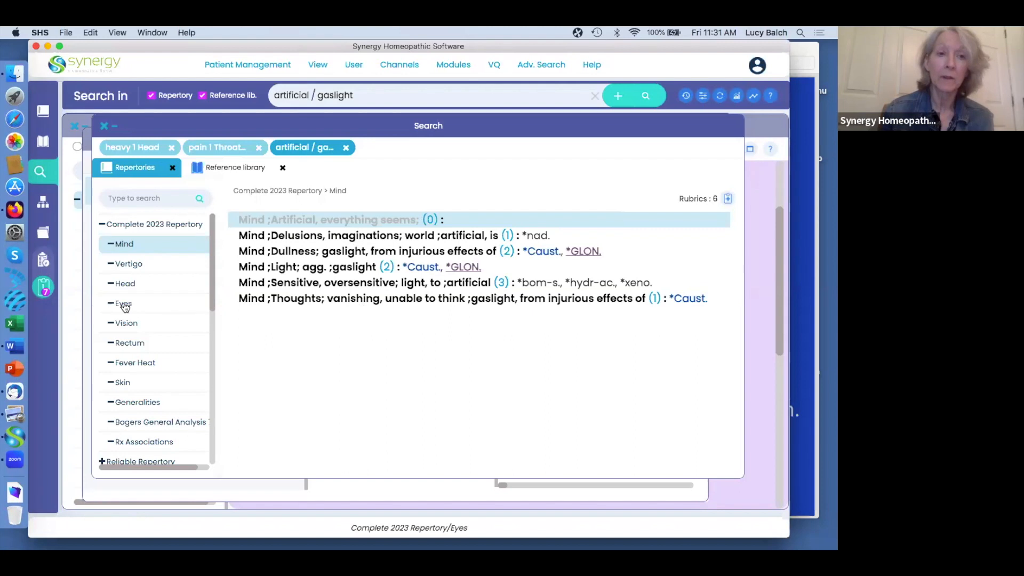
pyautogui.click(124, 304)
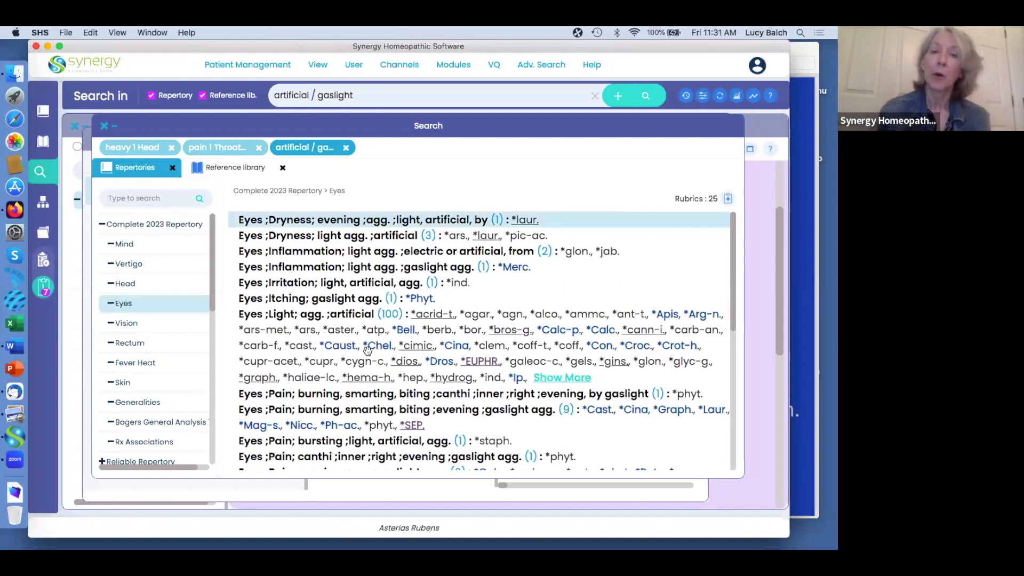
pyautogui.scroll(-3, 368, 352)
pyautogui.scroll(-5, 367, 352)
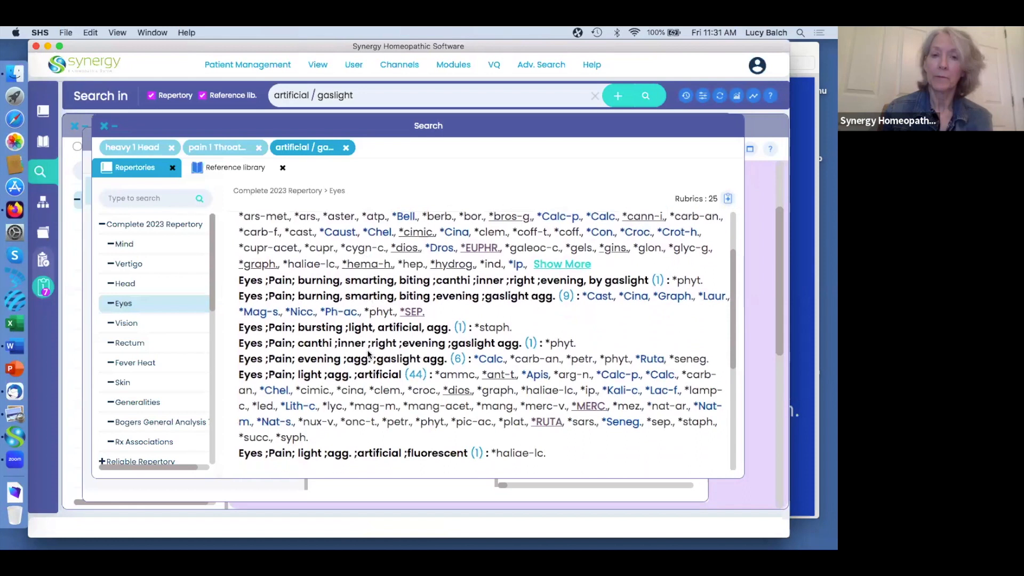
pyautogui.scroll(-3, 368, 353)
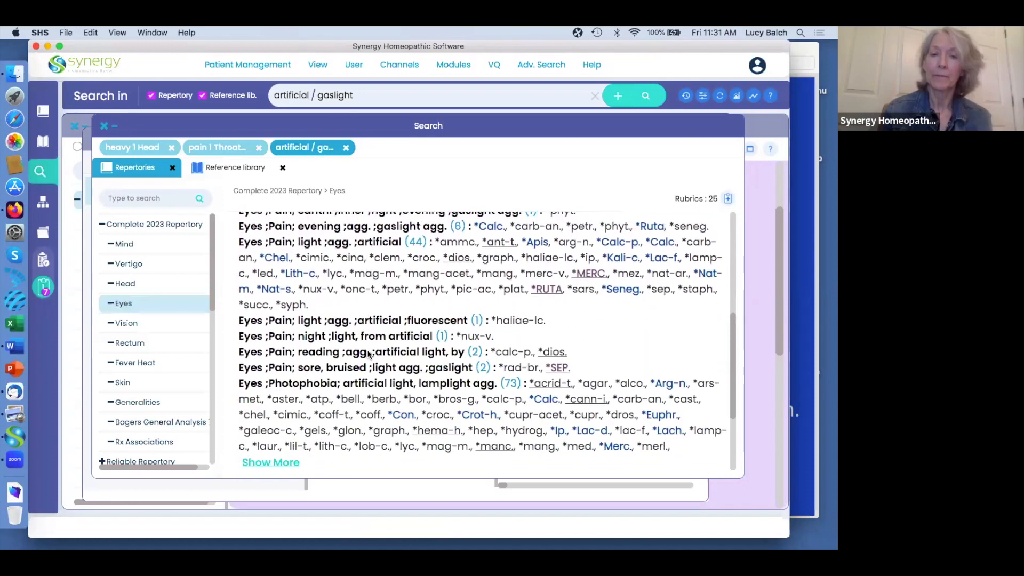
pyautogui.scroll(4, 368, 351)
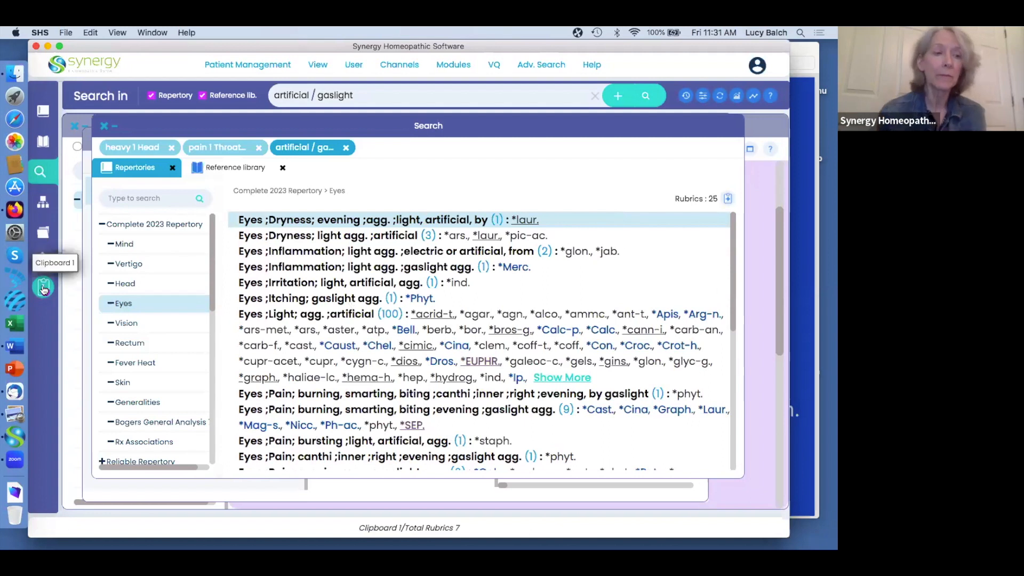
# Open Clipboard 1, widen its window to fit more remedies, and display the analysis as a Waffle graph.
pyautogui.click(44, 288)
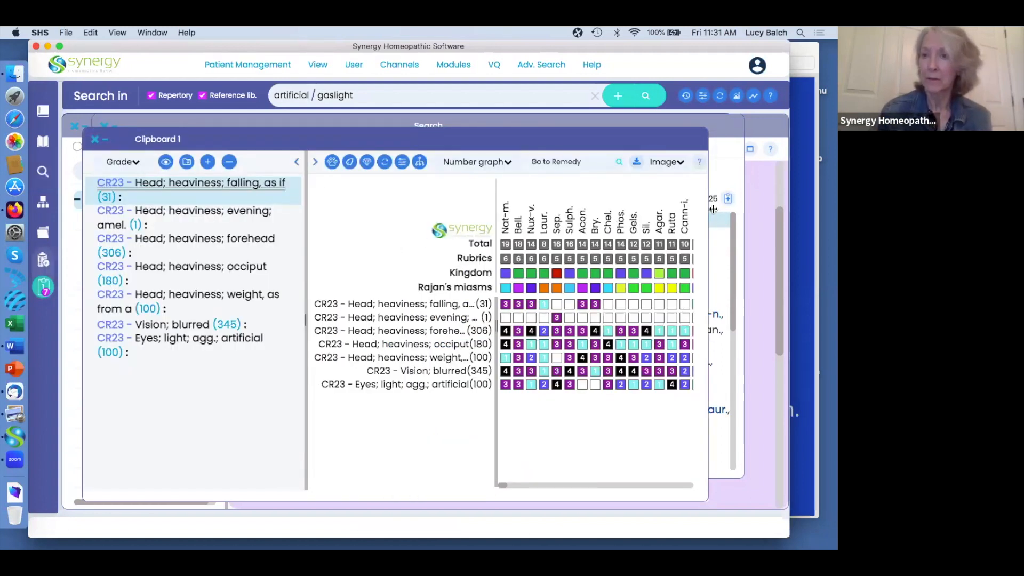
pyautogui.moveTo(708, 211); pyautogui.dragTo(763, 203)
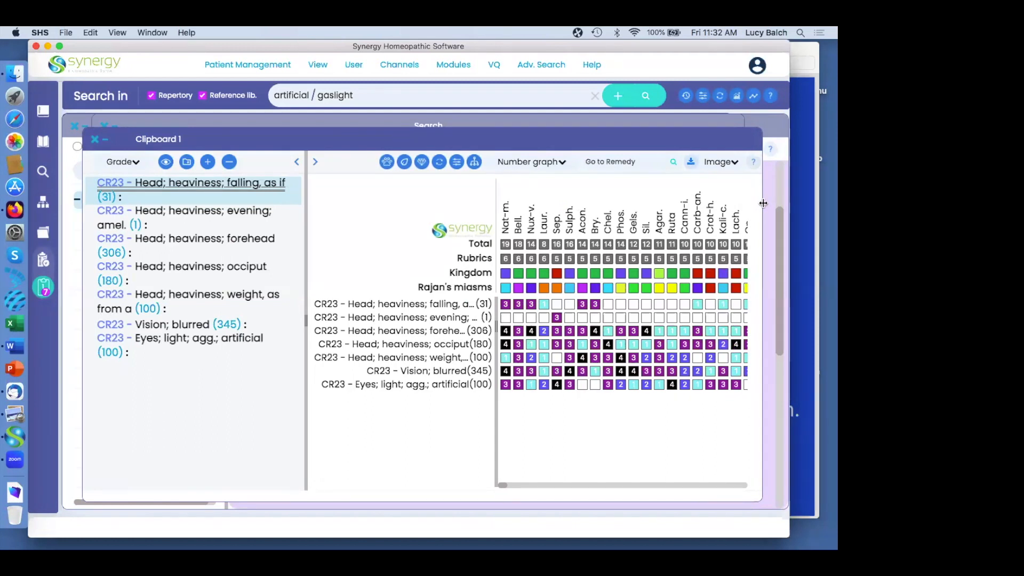
pyautogui.click(562, 163)
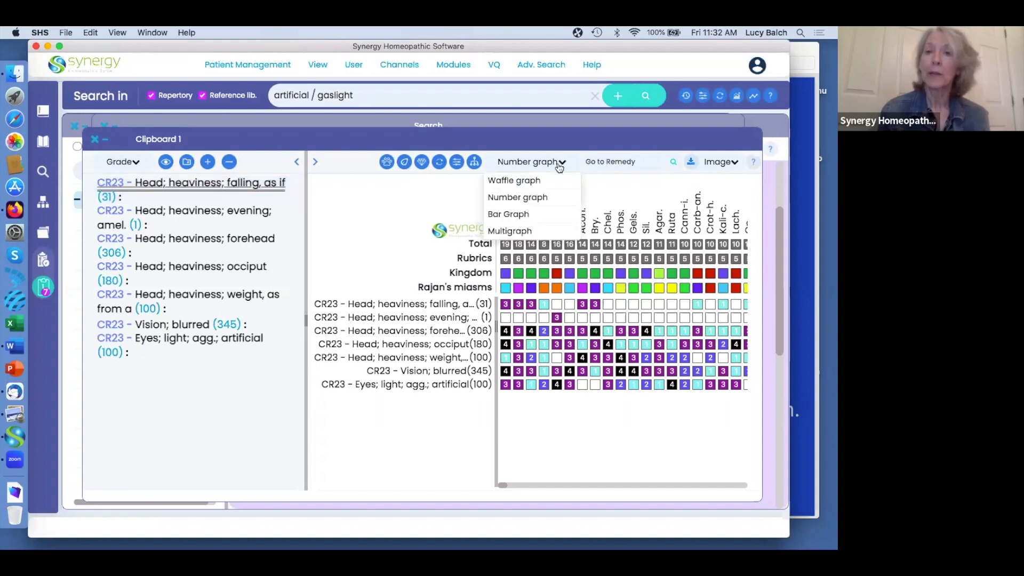
pyautogui.click(525, 181)
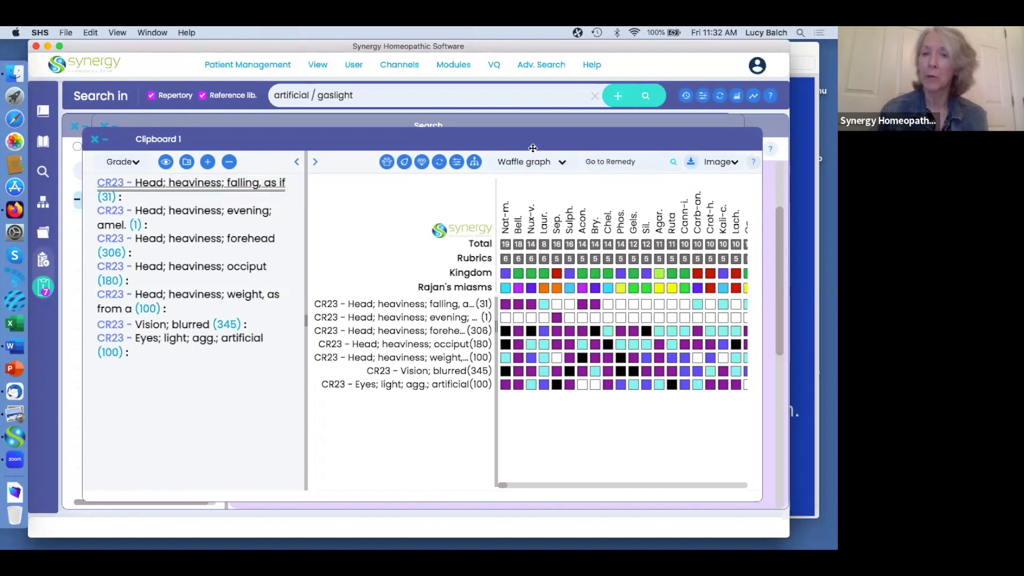
# View the clipboard analysis as a Bar Graph and as a Multigraph.
pyautogui.click(562, 163)
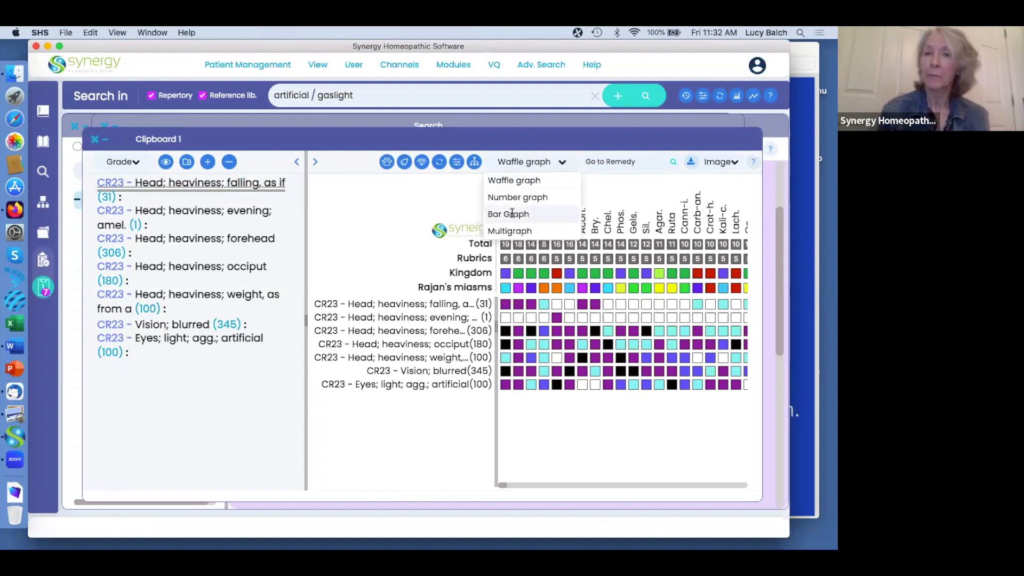
pyautogui.click(512, 213)
pyautogui.click(561, 163)
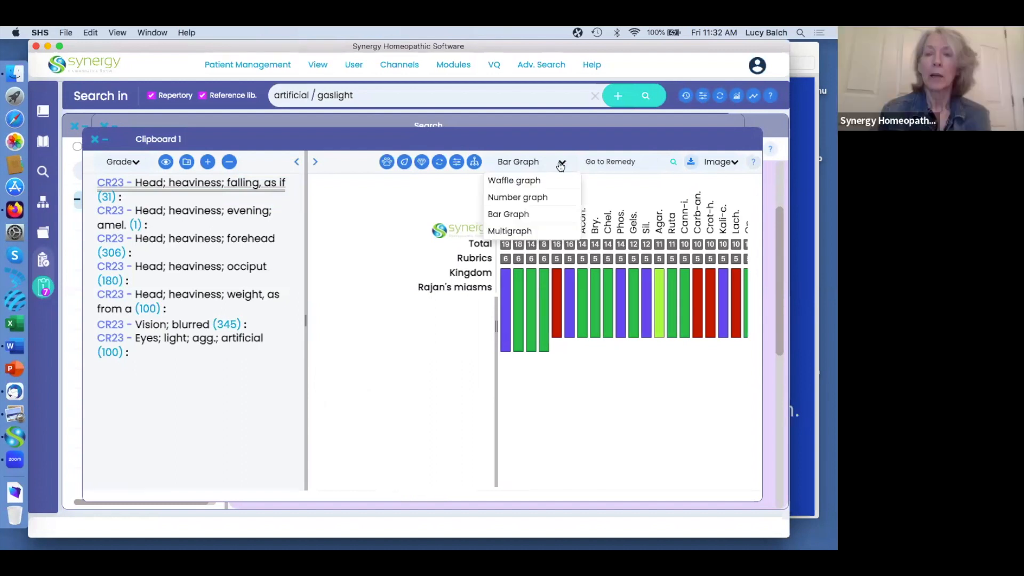
pyautogui.click(509, 230)
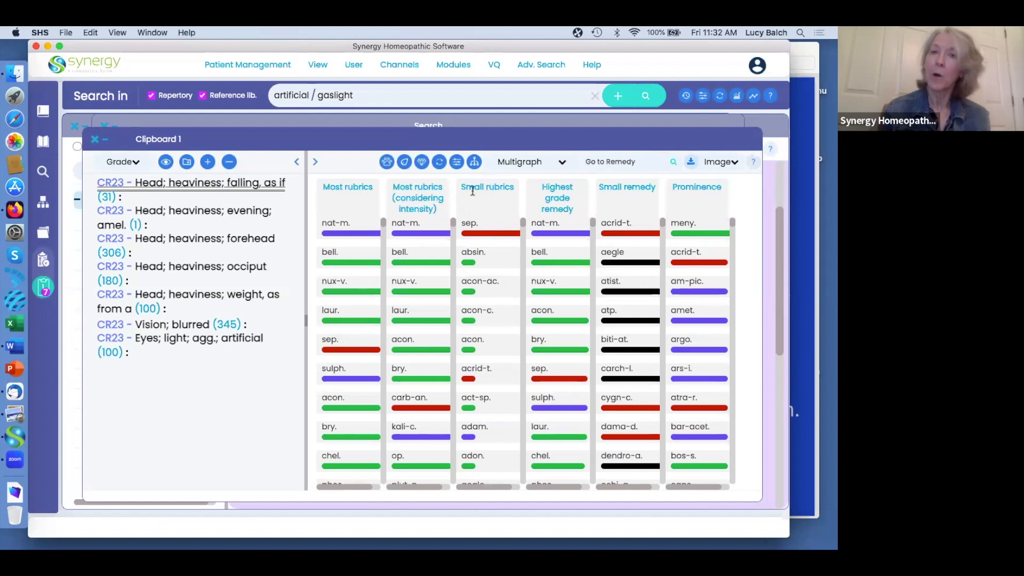
# Check the available analysis strategies and switch the clipboard display back to the Waffle graph.
pyautogui.click(474, 162)
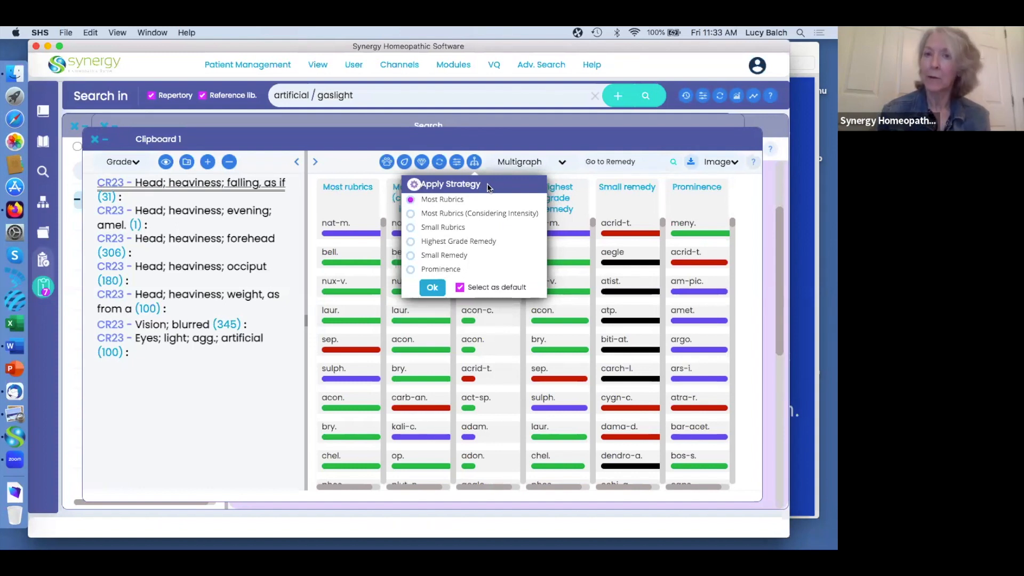
pyautogui.click(489, 169)
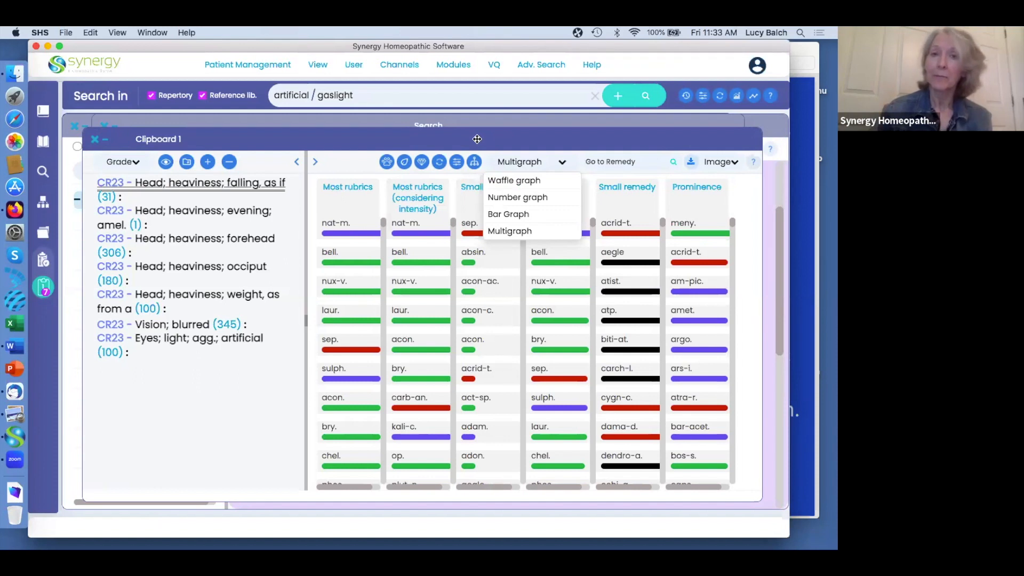
pyautogui.click(506, 182)
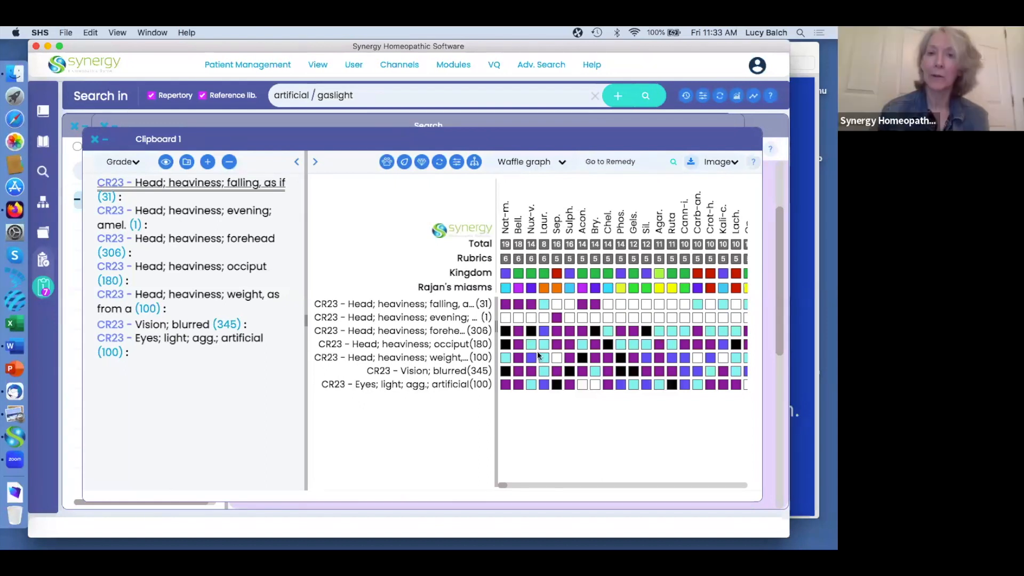
# Apply the Small Remedy strategy to the Clipboard 1 analysis and examine the remedies in the Waffle graph.
pyautogui.click(473, 163)
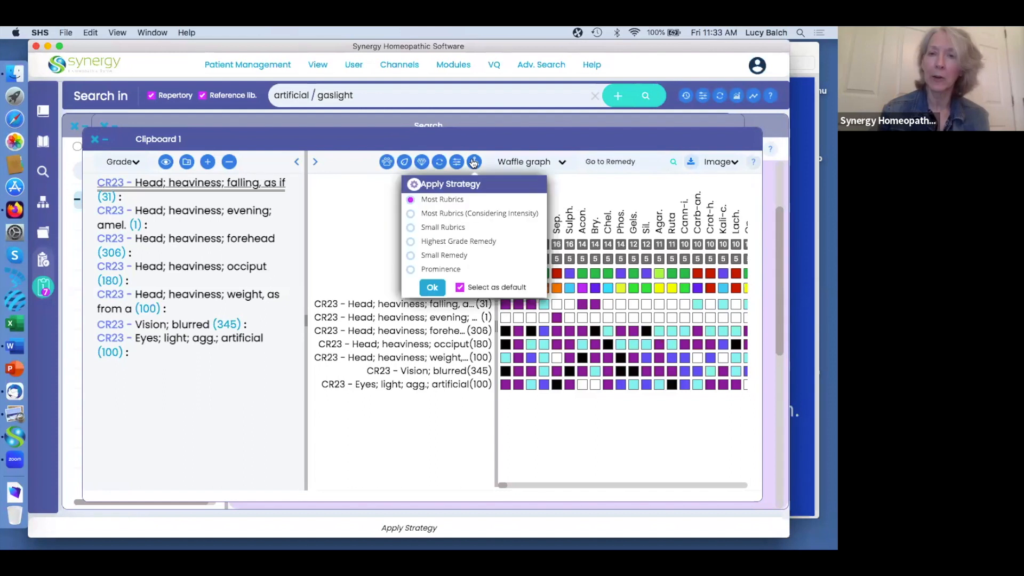
pyautogui.click(410, 257)
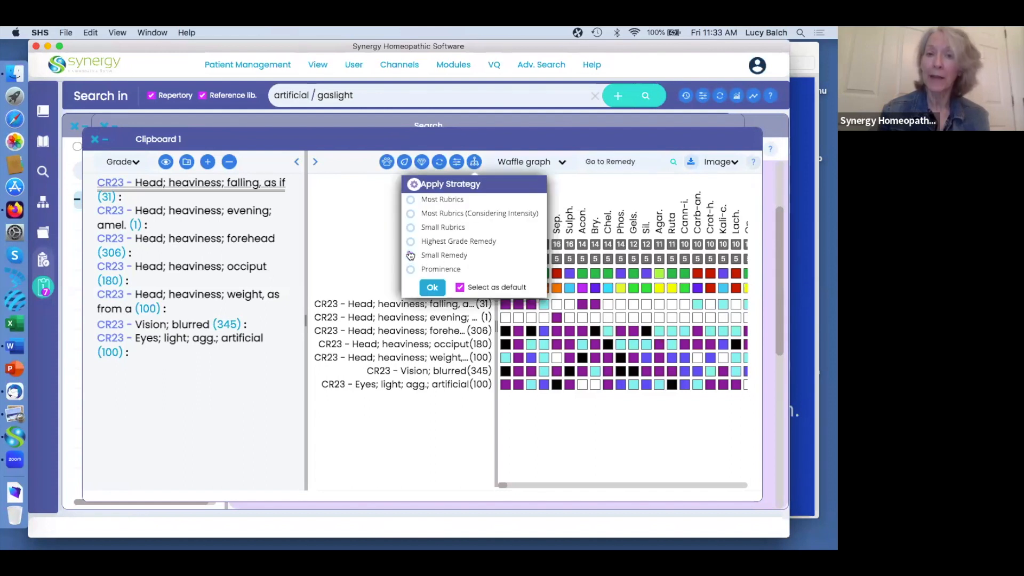
pyautogui.click(433, 288)
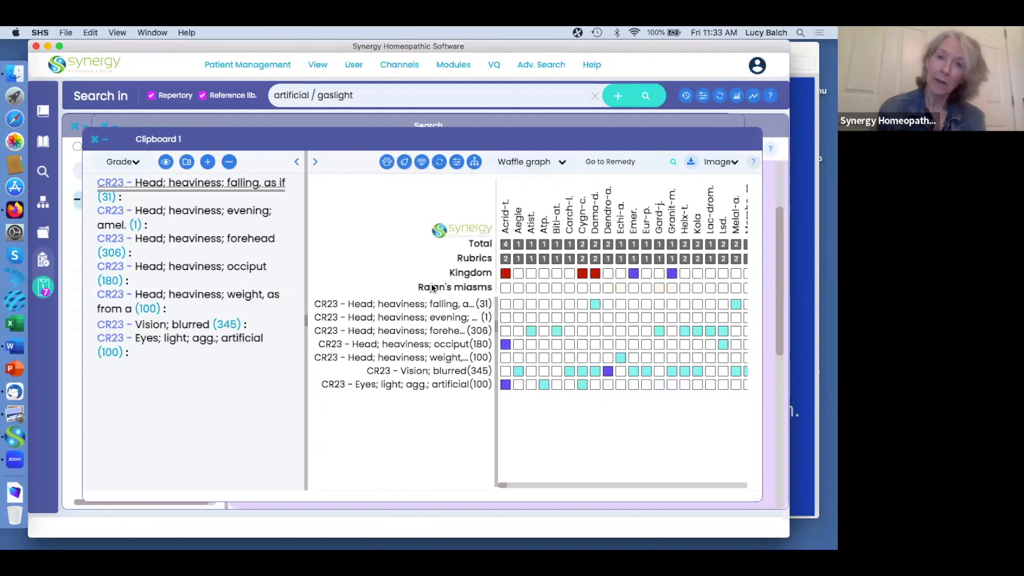
pyautogui.moveTo(672, 274)
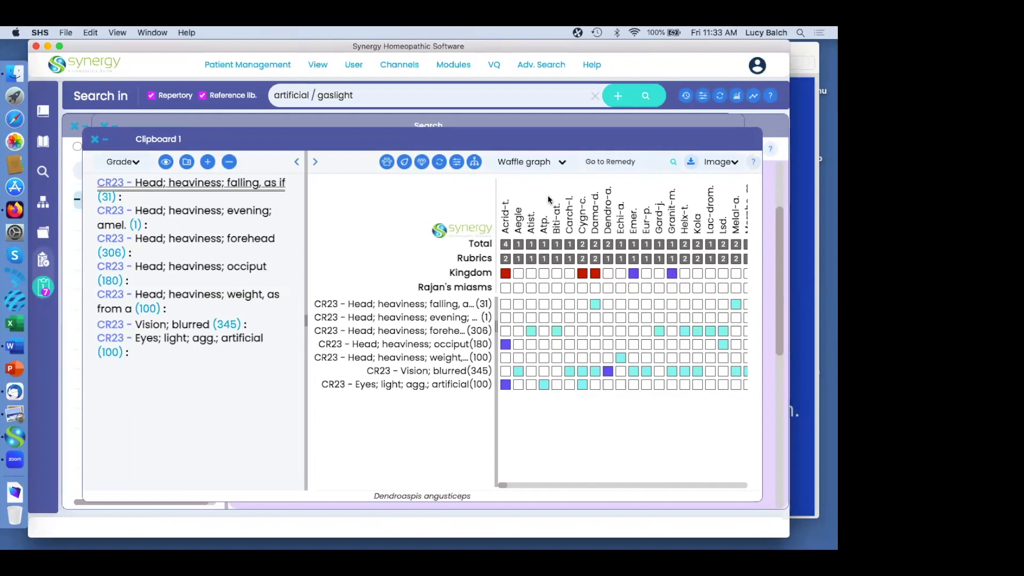
# Reapply the Most Rubrics strategy to the clipboard analysis and close the Clipboard 1 window.
pyautogui.click(474, 162)
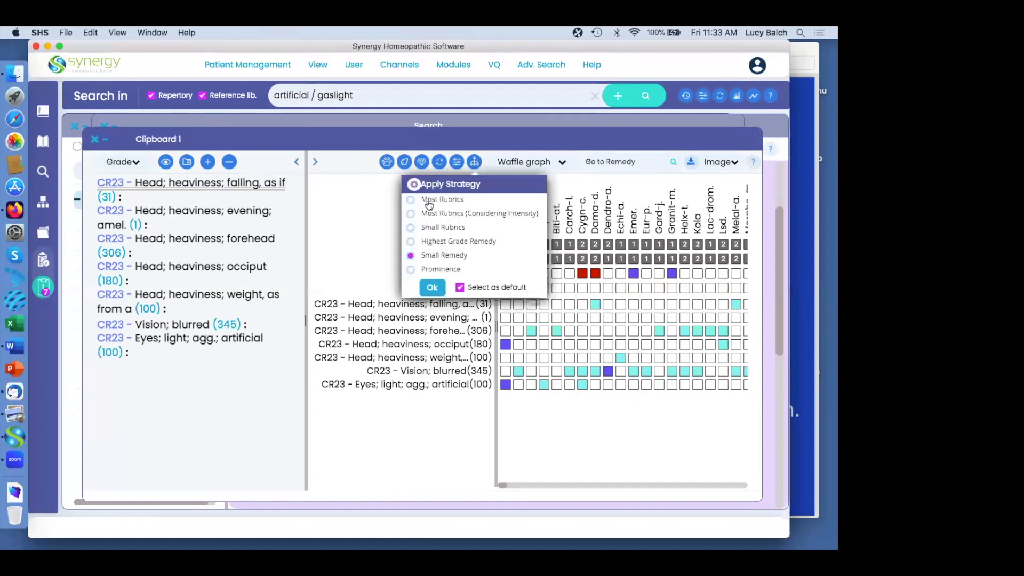
pyautogui.click(412, 200)
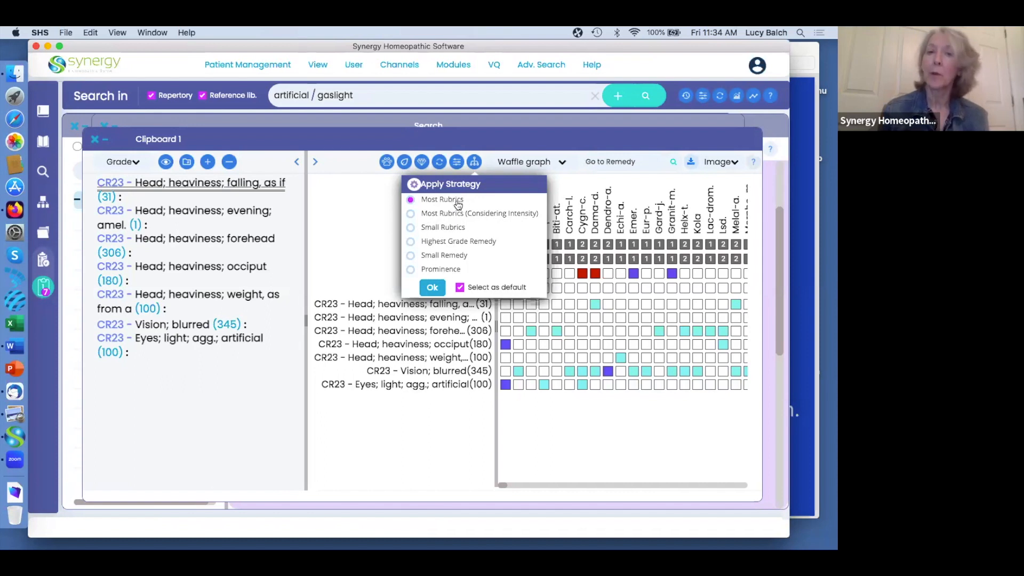
pyautogui.click(434, 288)
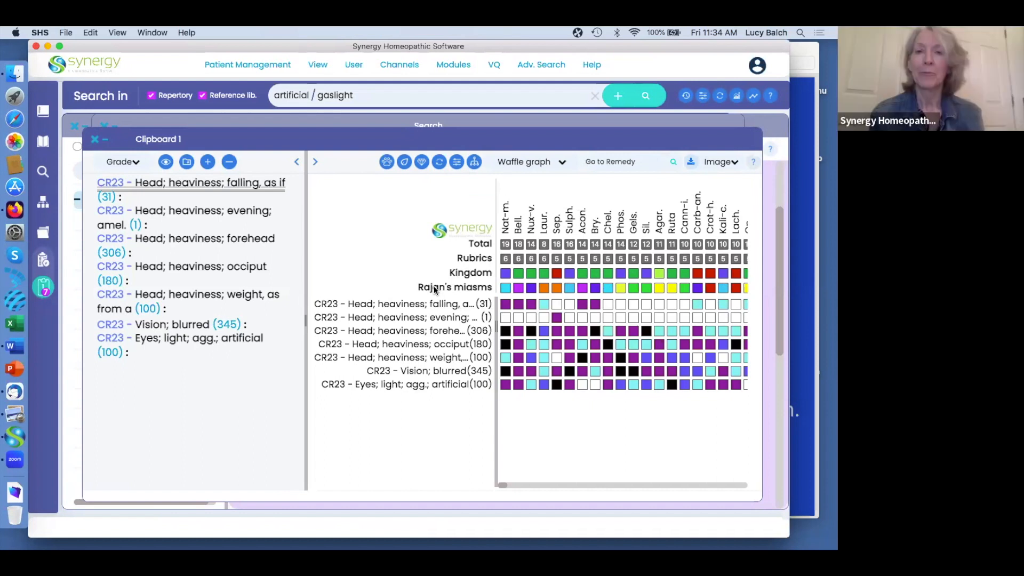
pyautogui.click(382, 98)
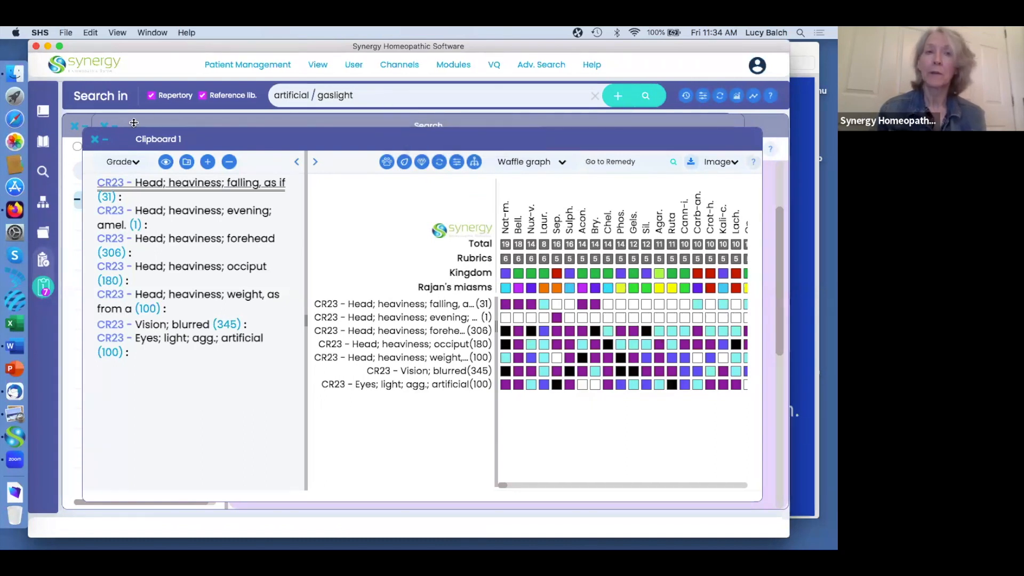
pyautogui.click(97, 142)
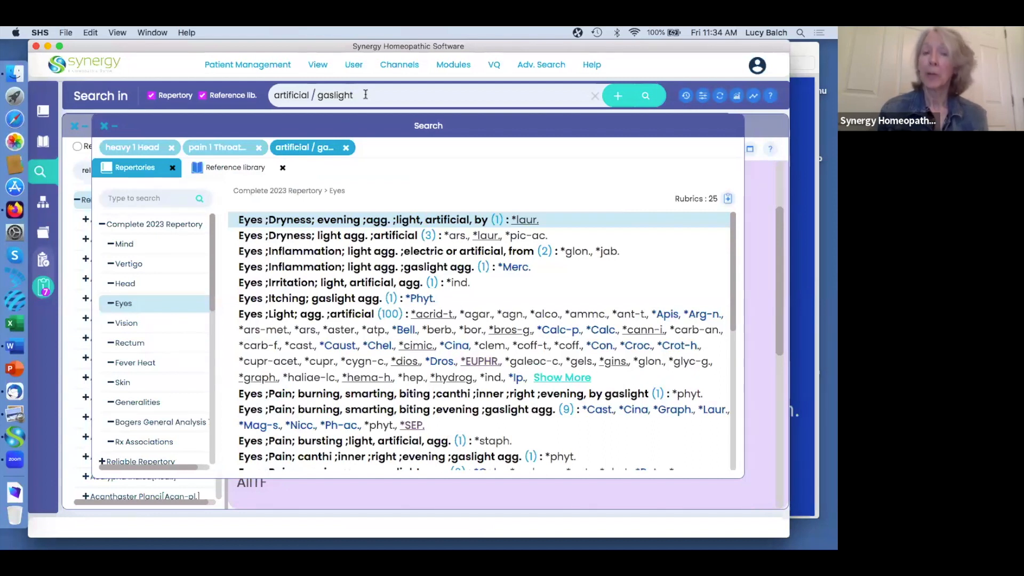
# Open the repertory search filter for remedies and select zinc.
pyautogui.click(365, 94)
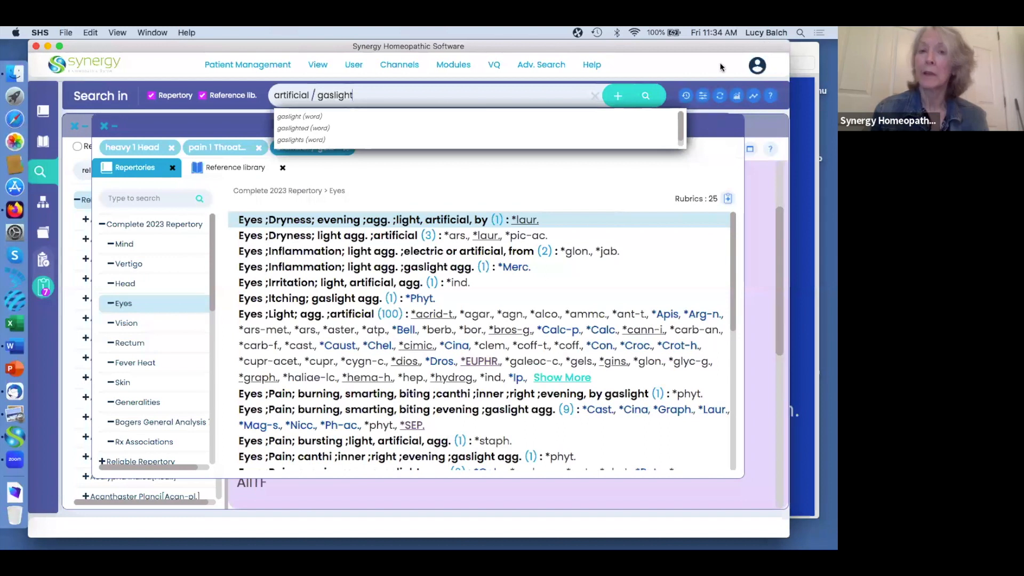
pyautogui.click(704, 97)
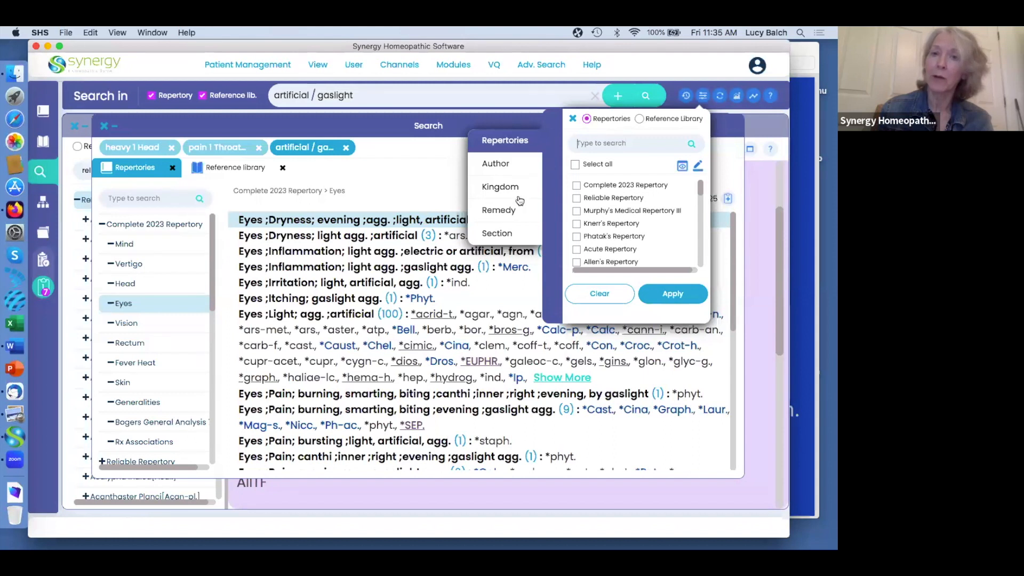
pyautogui.click(497, 211)
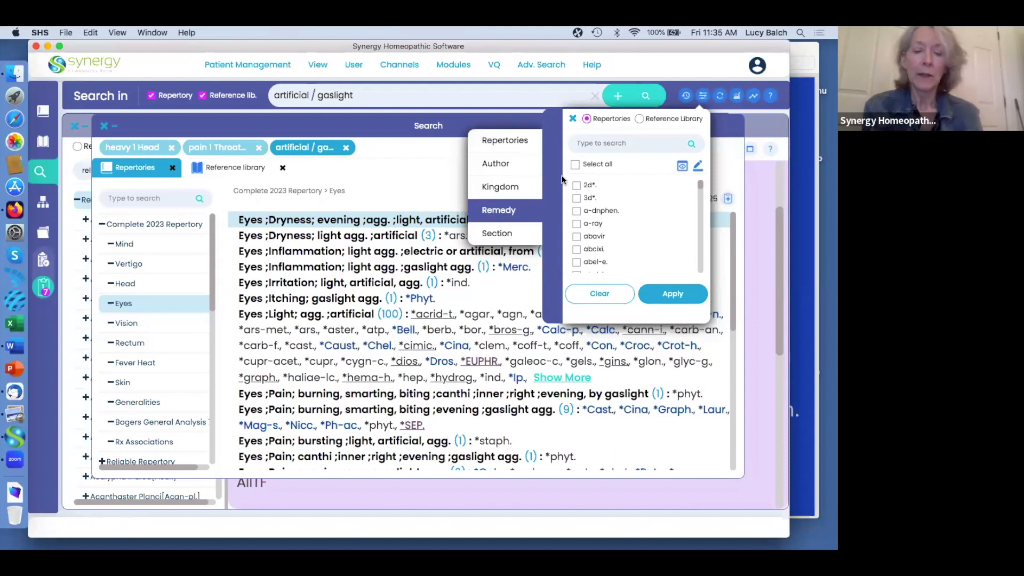
pyautogui.write('zinc')
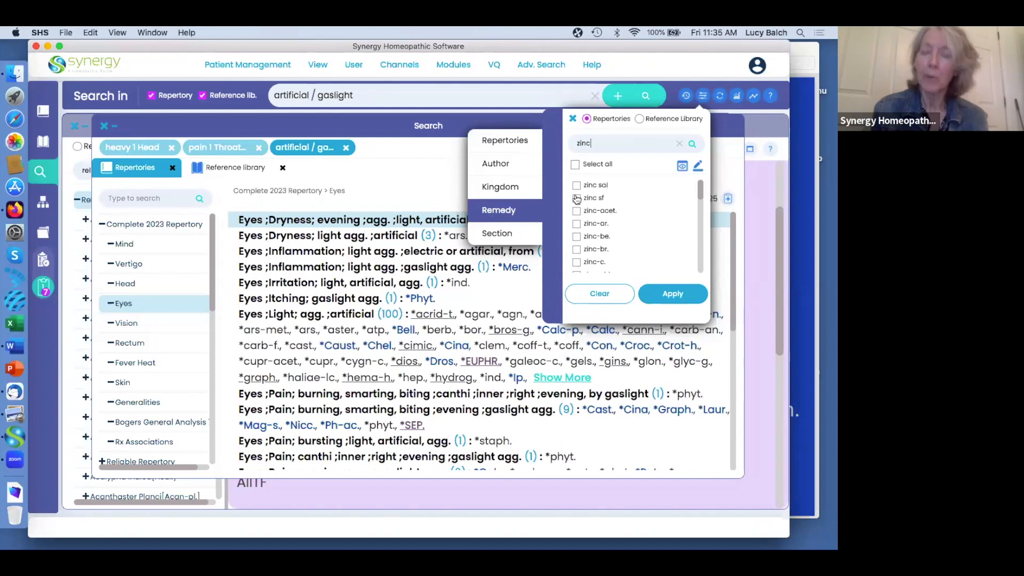
pyautogui.write('.')
pyautogui.click(576, 185)
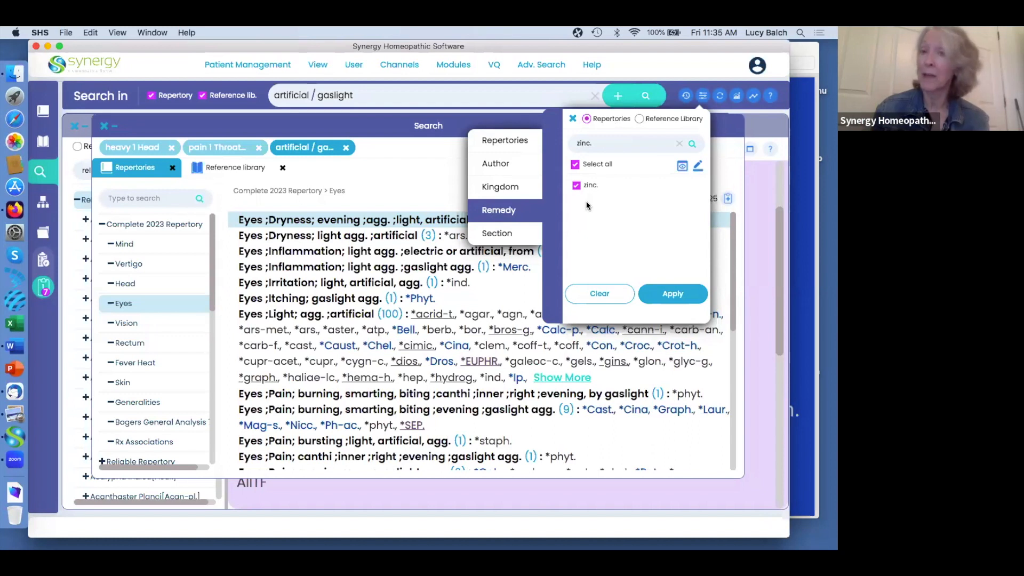
# Add the remedies cocc. and sars. to the search filter.
pyautogui.click(679, 145)
pyautogui.click(614, 148)
pyautogui.write('cocc')
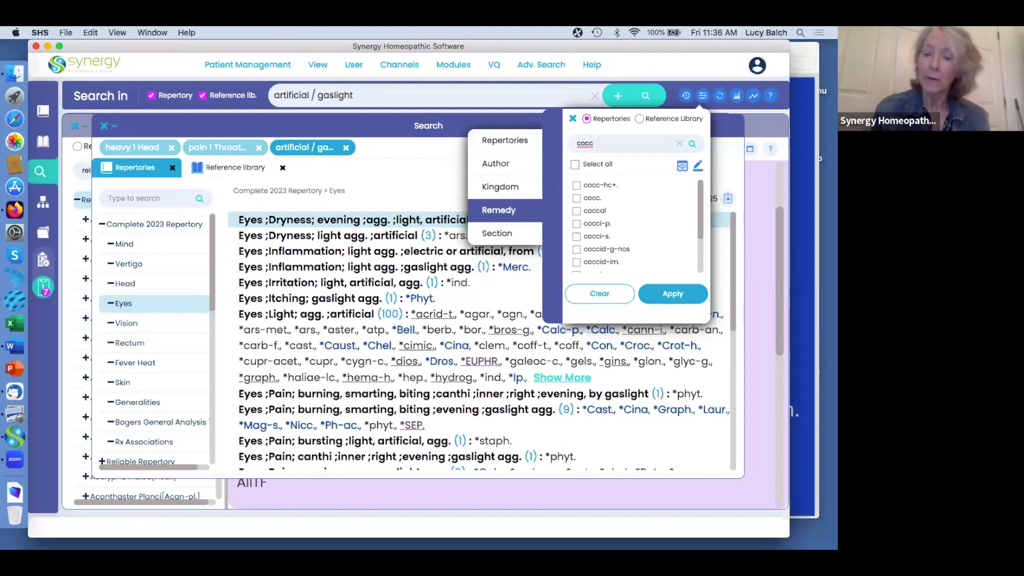
pyautogui.write('.')
pyautogui.click(576, 185)
pyautogui.click(679, 143)
pyautogui.click(609, 144)
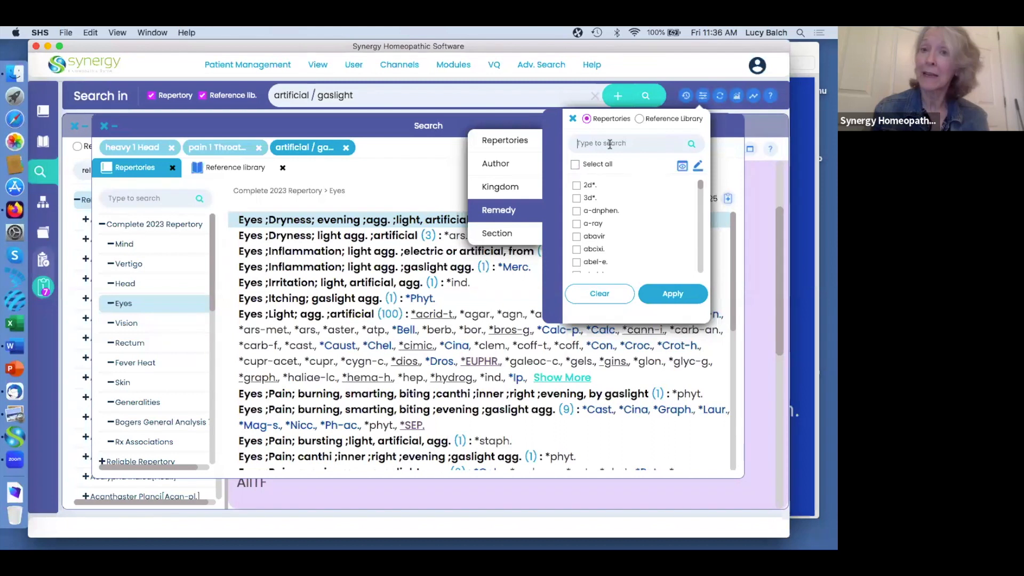
pyautogui.write('sars')
pyautogui.click(577, 186)
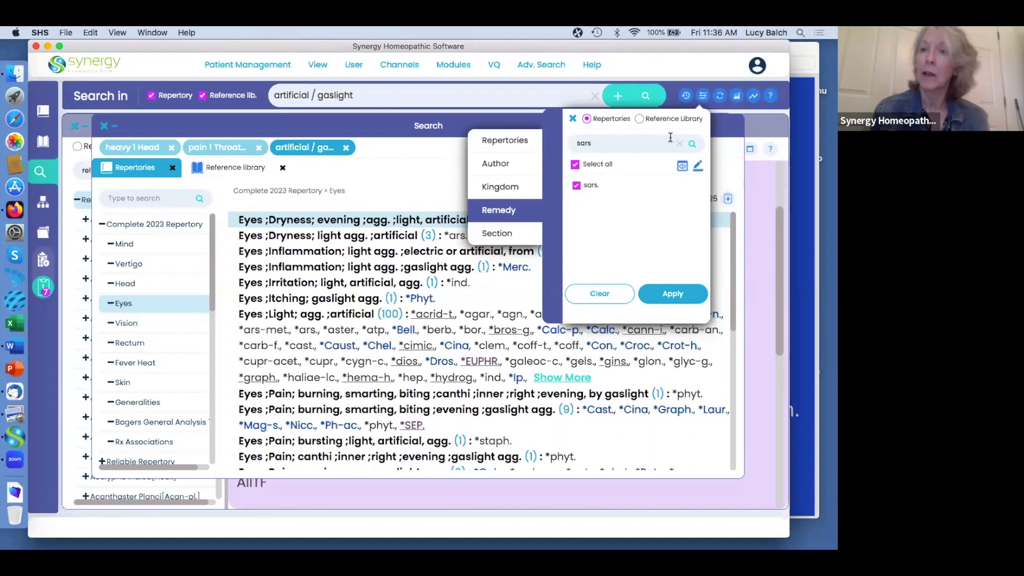
# Add the remedies nux-m. and calc. to the search filter.
pyautogui.click(679, 145)
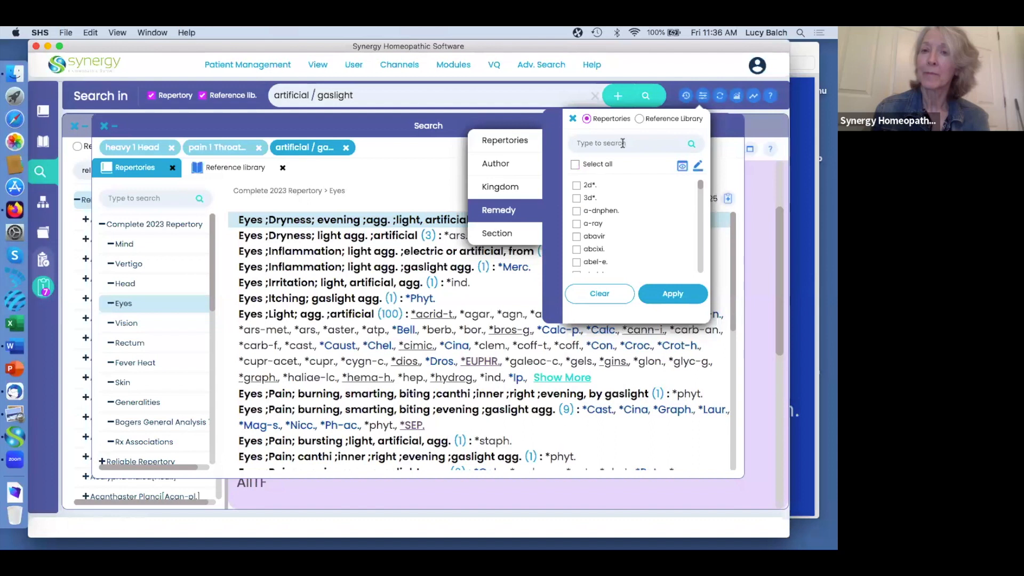
pyautogui.write('nux-m.')
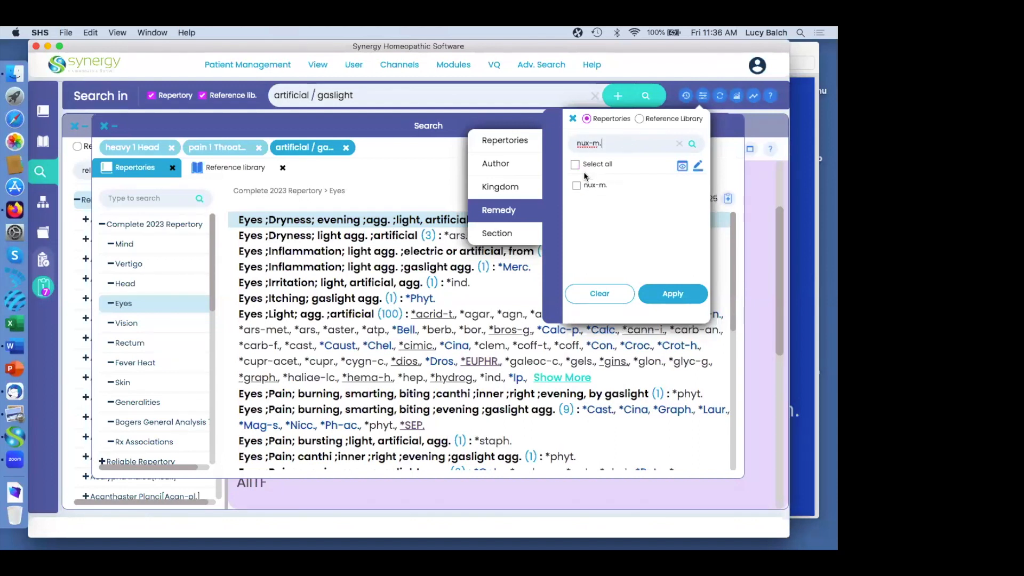
pyautogui.click(576, 185)
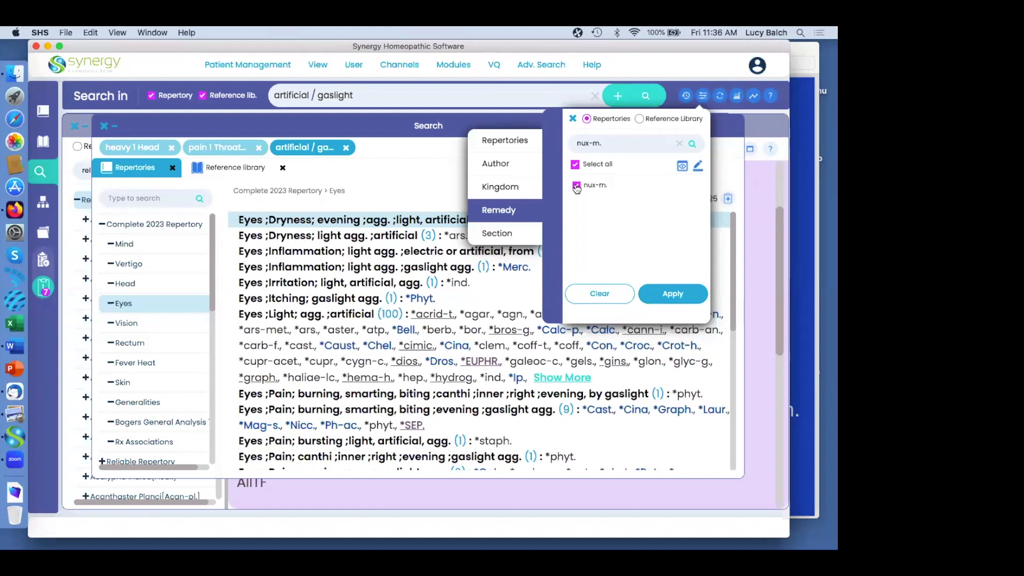
pyautogui.click(677, 142)
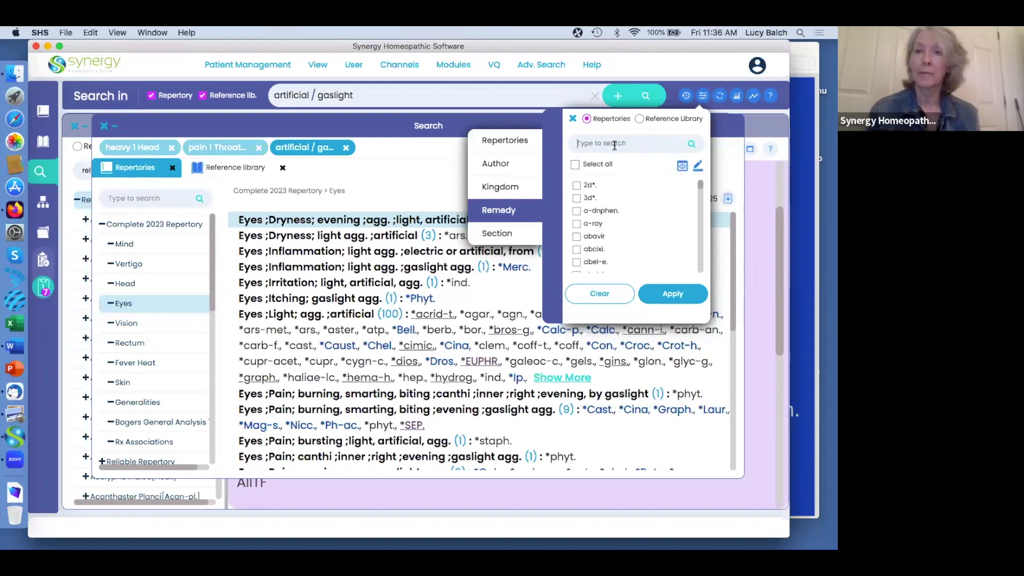
pyautogui.write('calc.')
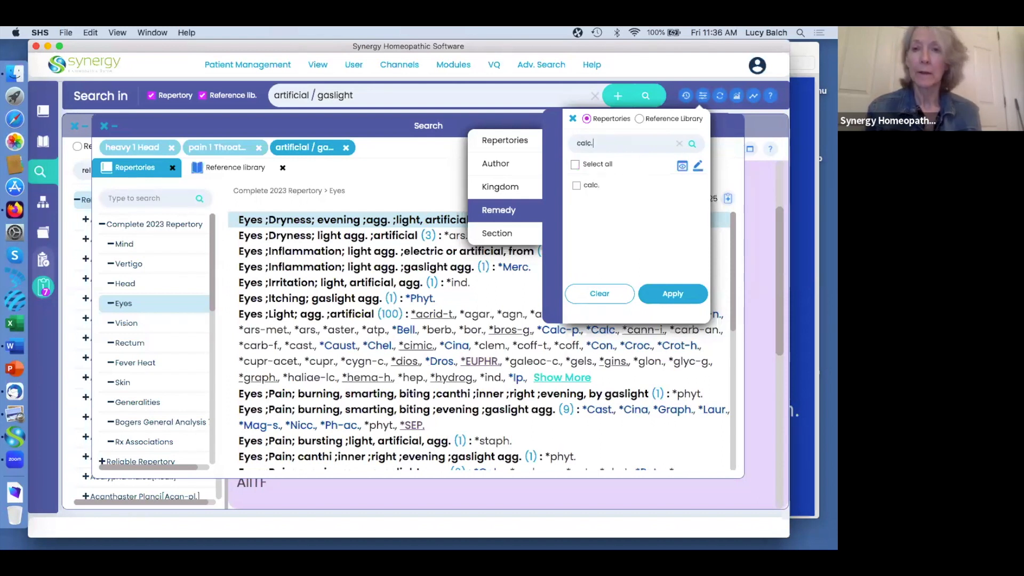
pyautogui.click(577, 186)
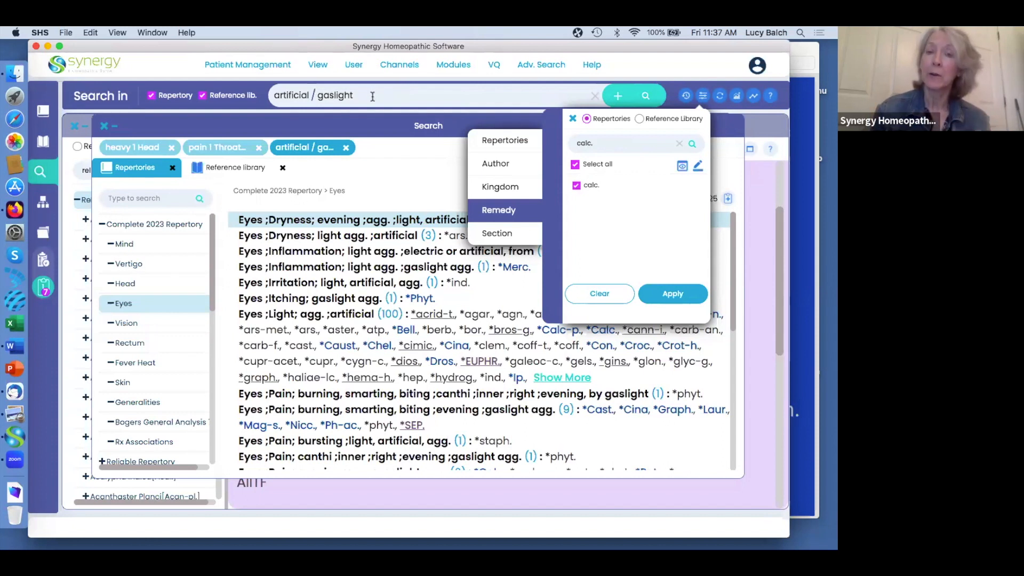
# List only the remedies selected in the filter to check them, and apply the filter.
pyautogui.click(680, 146)
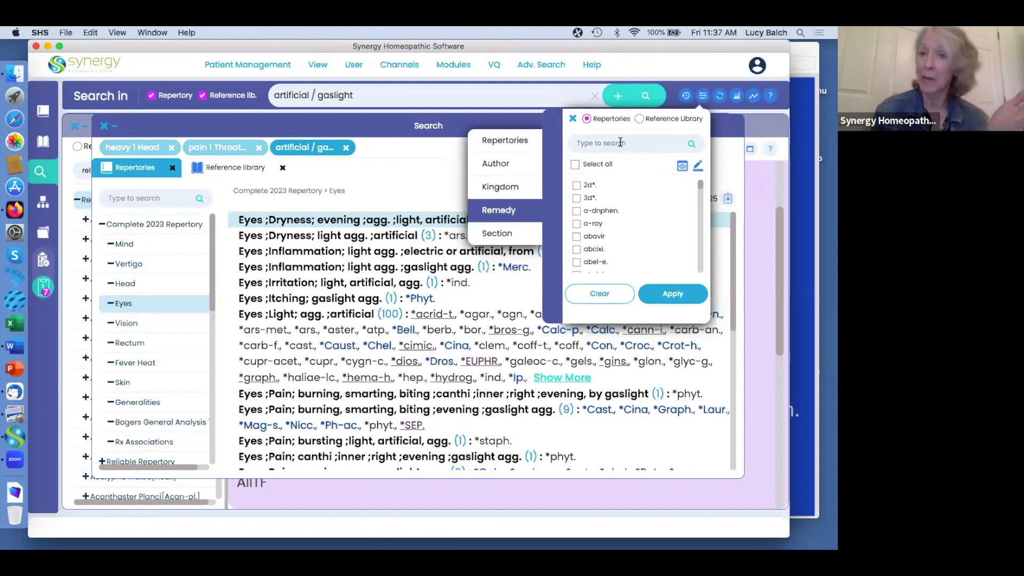
pyautogui.click(682, 168)
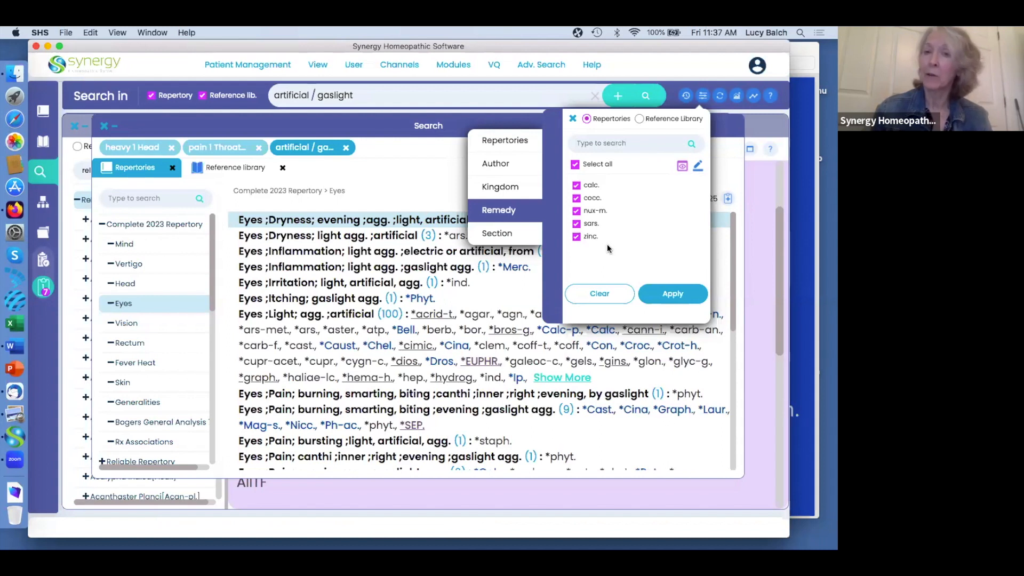
pyautogui.click(674, 293)
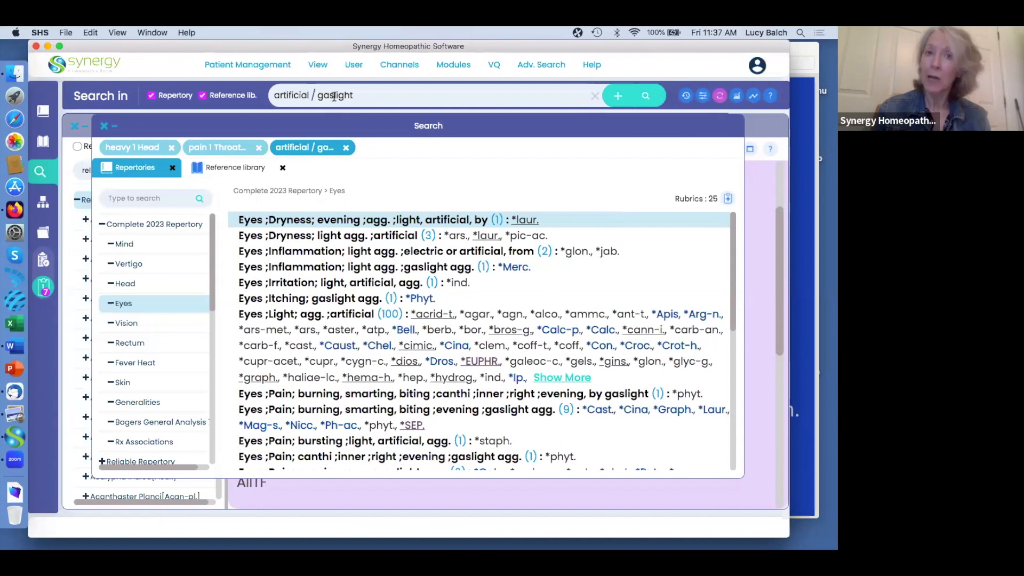
# Rerun the "artificial / gaslight" search with the remedy filter and show the Eyes rubrics of the Complete 2023 Repertory.
pyautogui.click(382, 97)
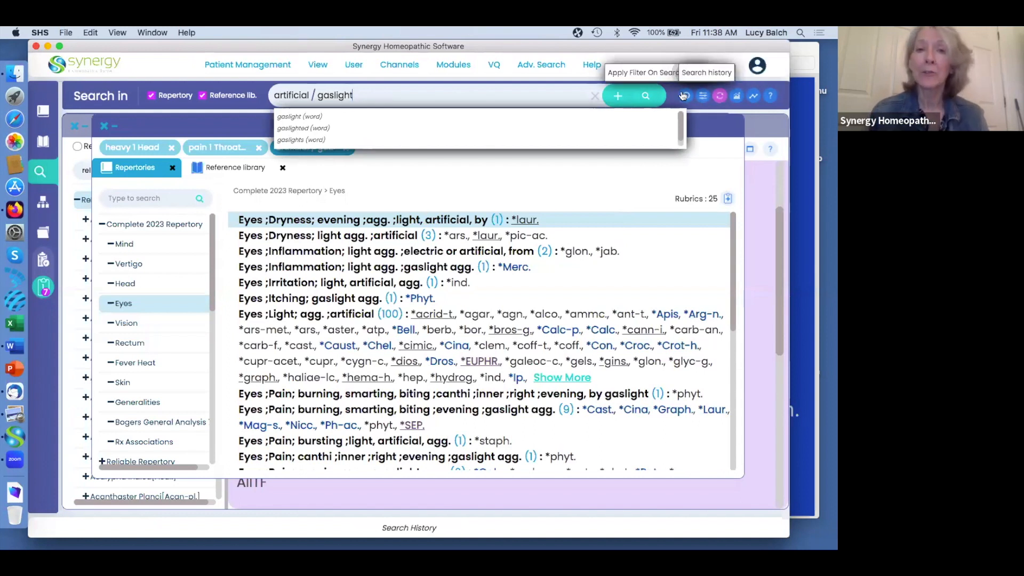
pyautogui.click(646, 97)
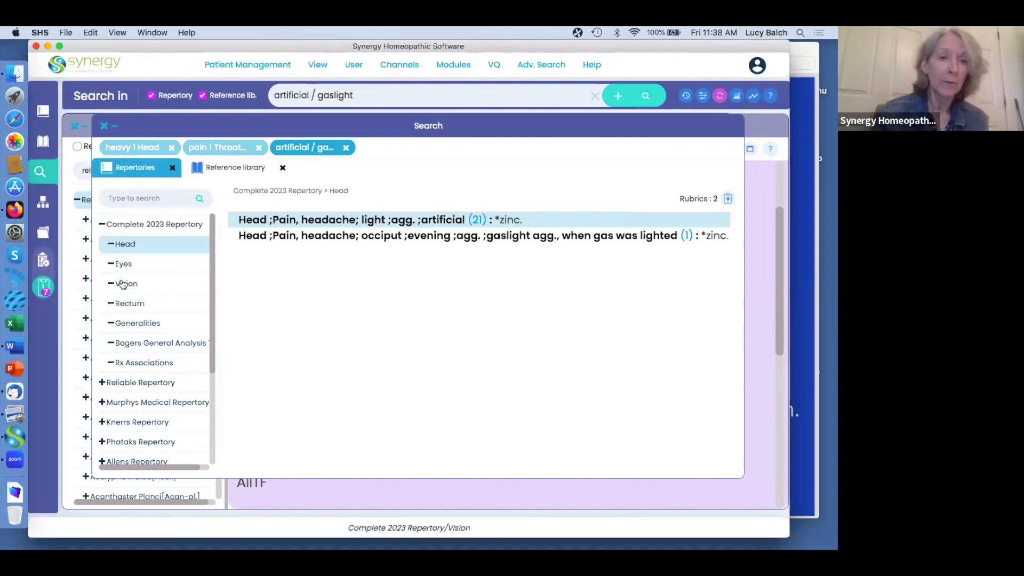
pyautogui.click(126, 265)
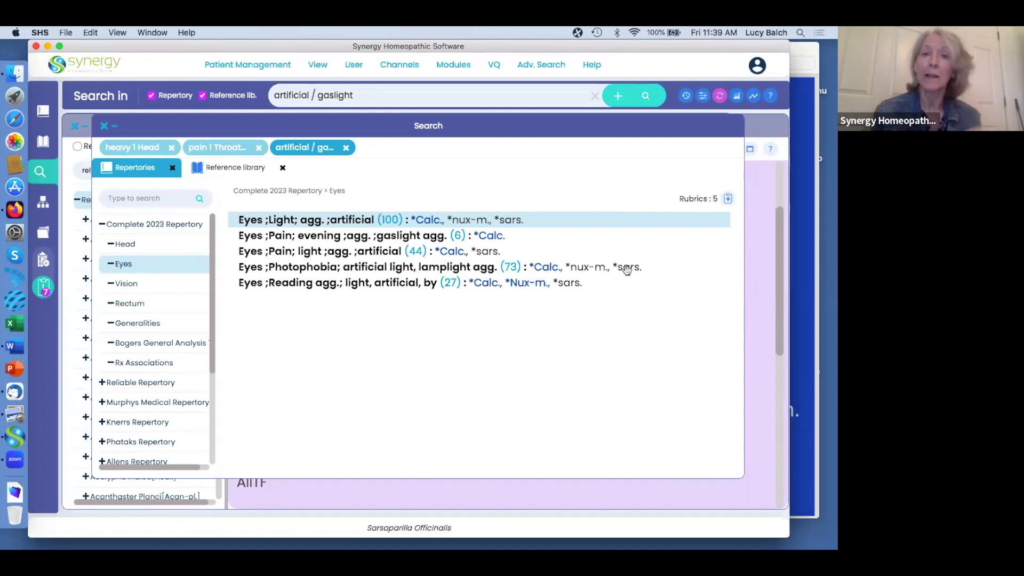
# Open the full Eyes photophobia rubric "Artificial light, lamplight agg." in the repertory and view the reference string authors for nux-m.
pyautogui.rightClick(584, 270)
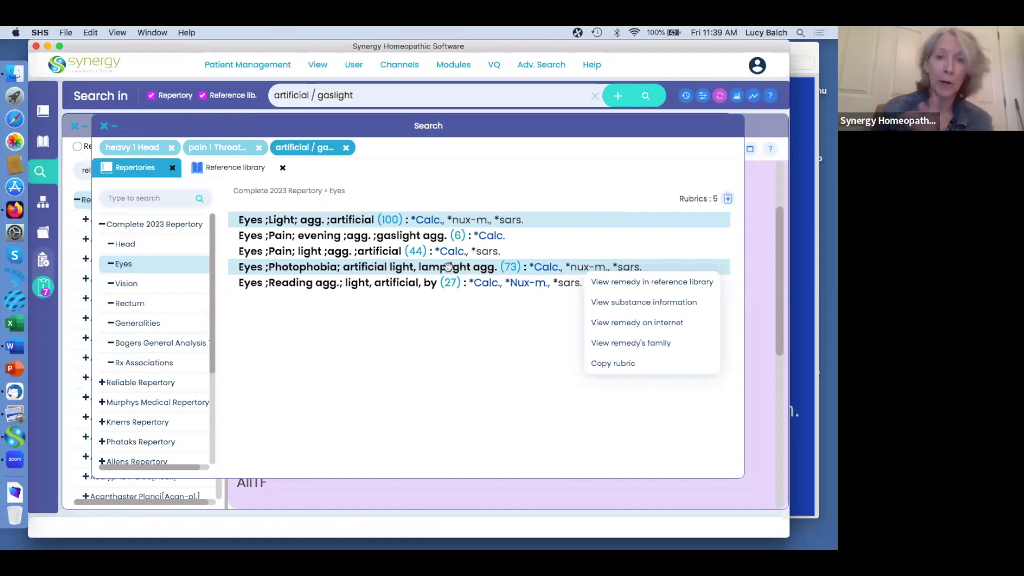
pyautogui.click(421, 267)
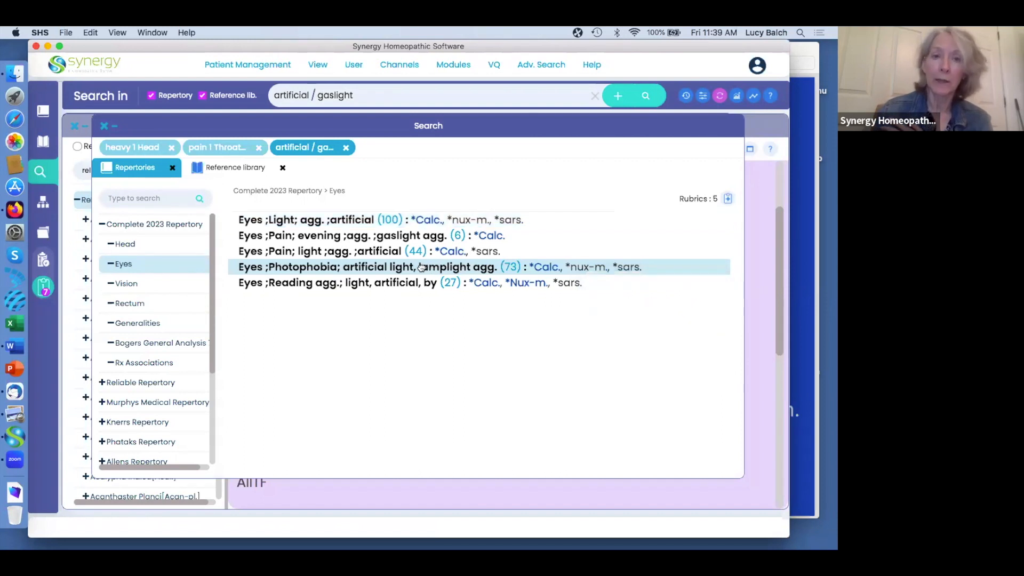
pyautogui.doubleClick(366, 269)
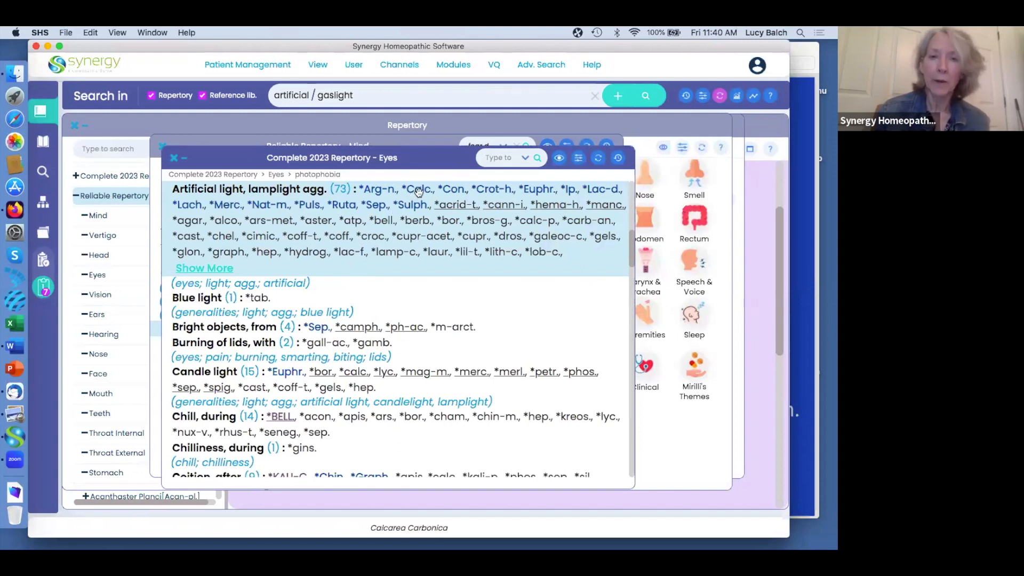
pyautogui.click(219, 269)
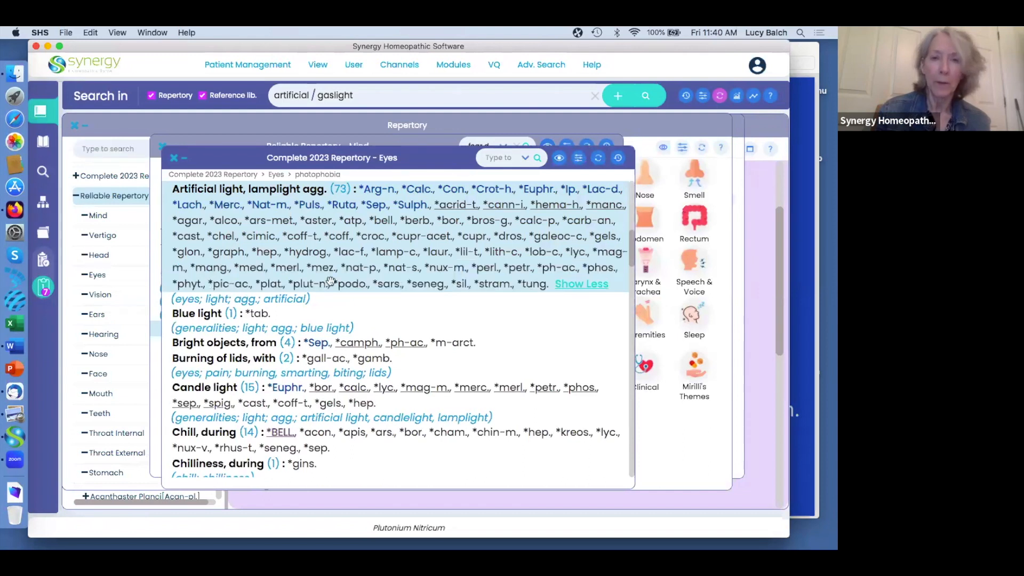
pyautogui.rightClick(446, 272)
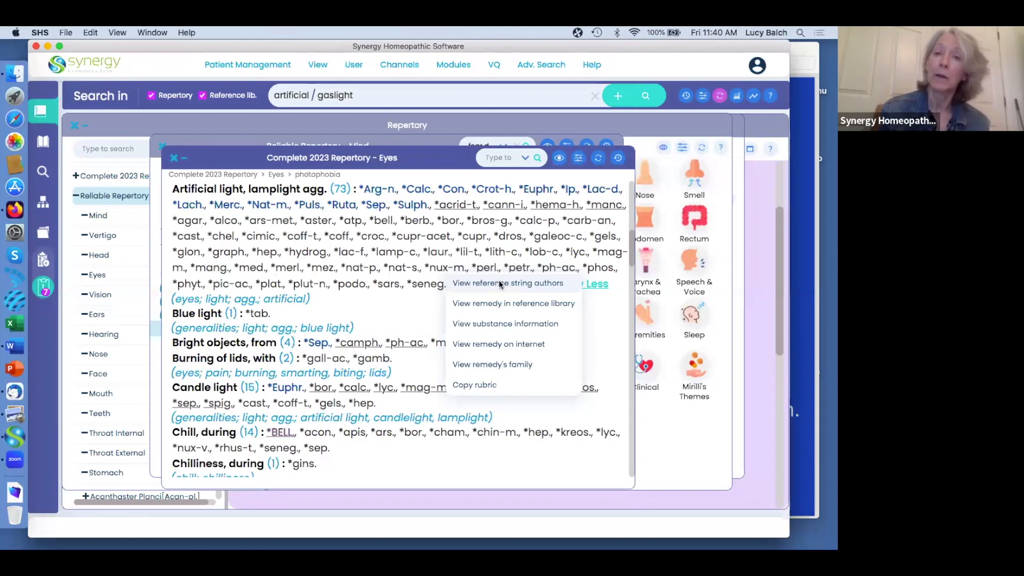
pyautogui.click(500, 283)
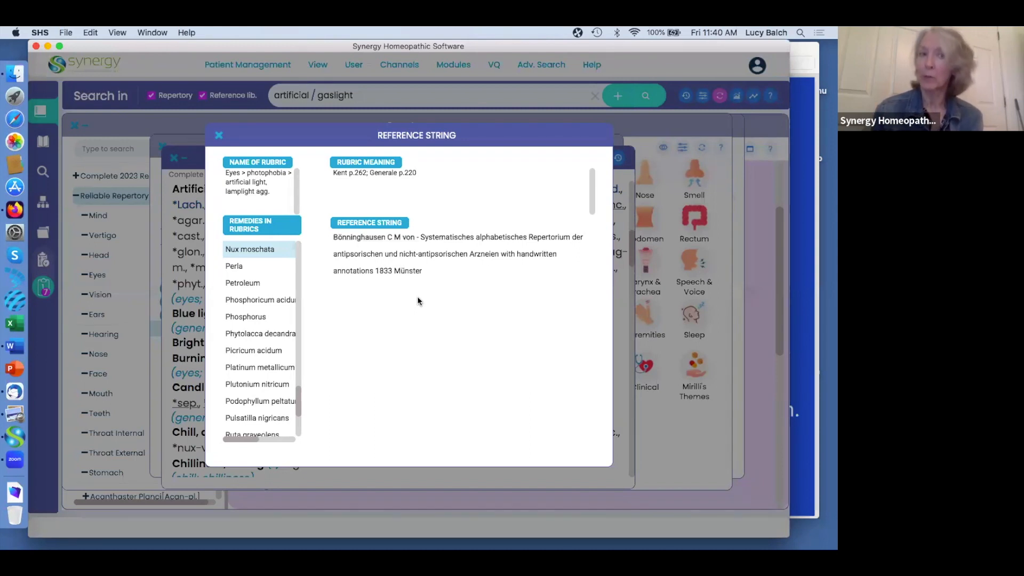
# Leave the reference string view, return to the "artificial / gaslight" search results and show the options for nux-m. in the photophobia rubric.
pyautogui.click(218, 138)
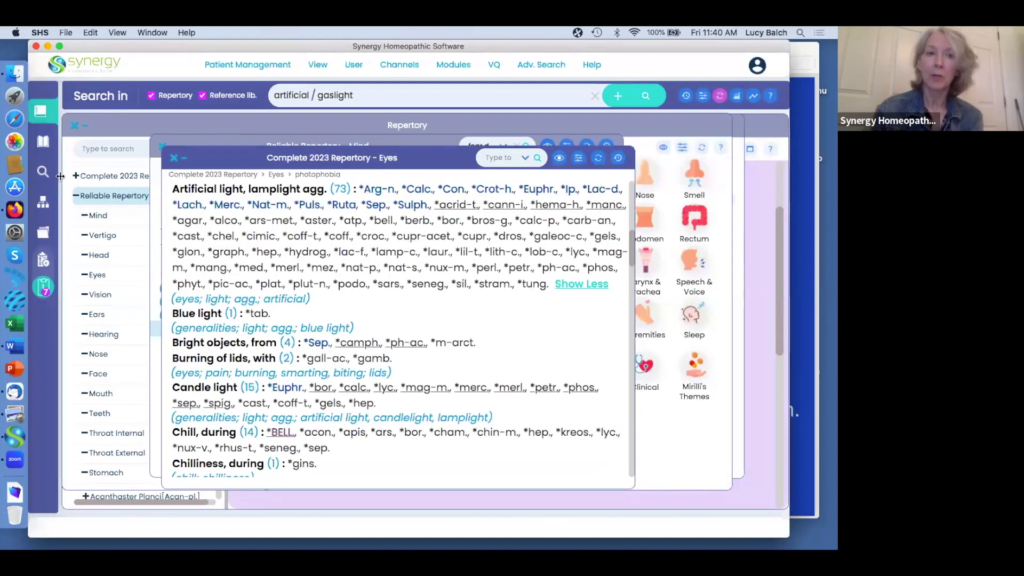
pyautogui.click(39, 173)
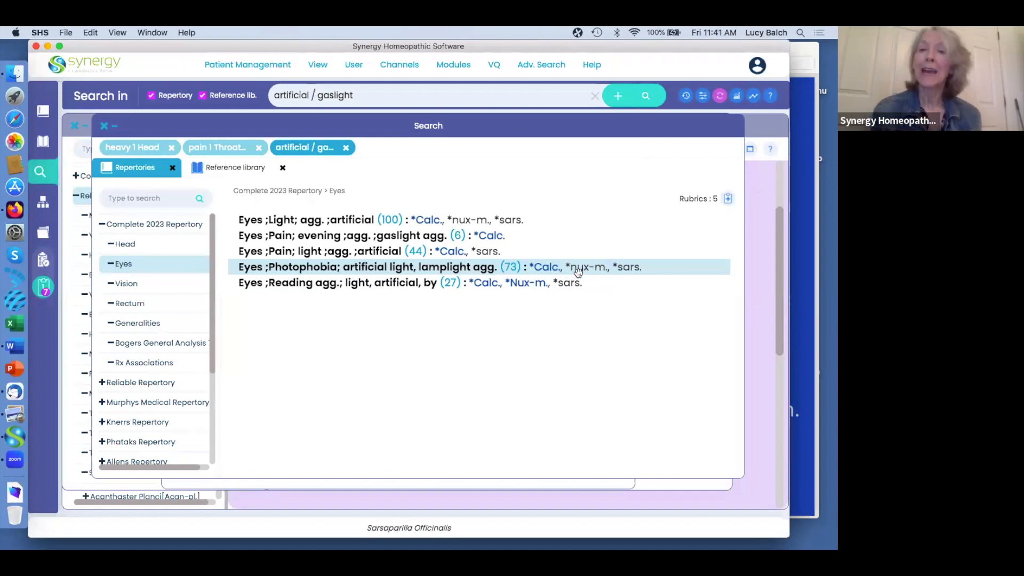
pyautogui.rightClick(582, 272)
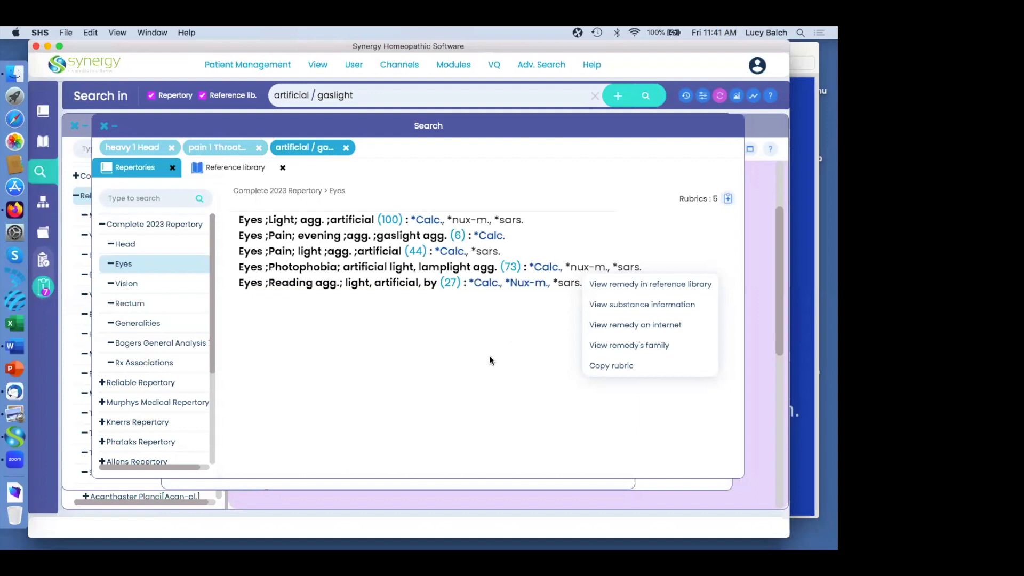
# Open Clipboard 1 with its waffle graph and move its window to the upper corner of the workspace.
pyautogui.click(46, 288)
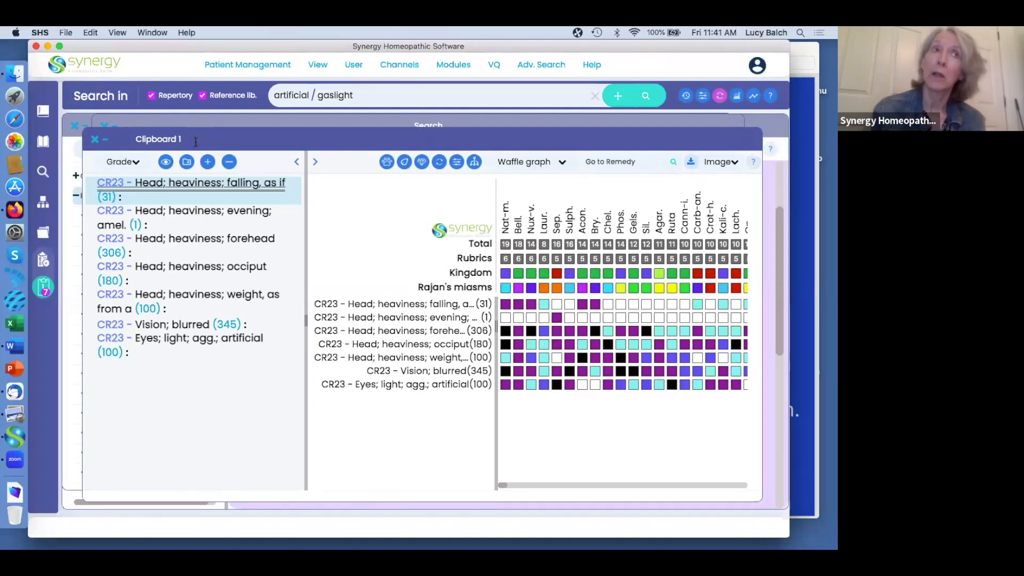
pyautogui.click(187, 163)
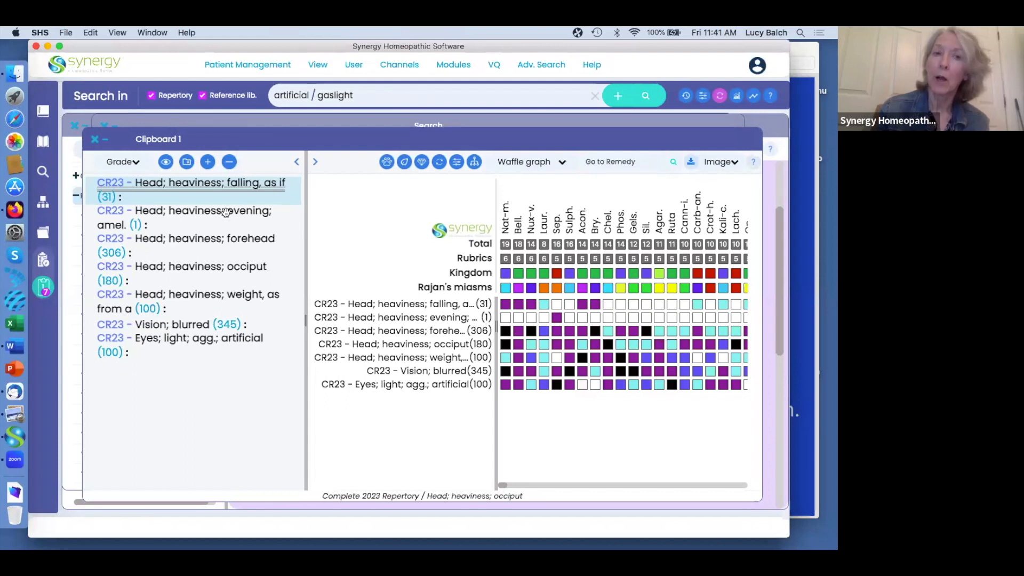
pyautogui.moveTo(215, 142); pyautogui.dragTo(194, 129)
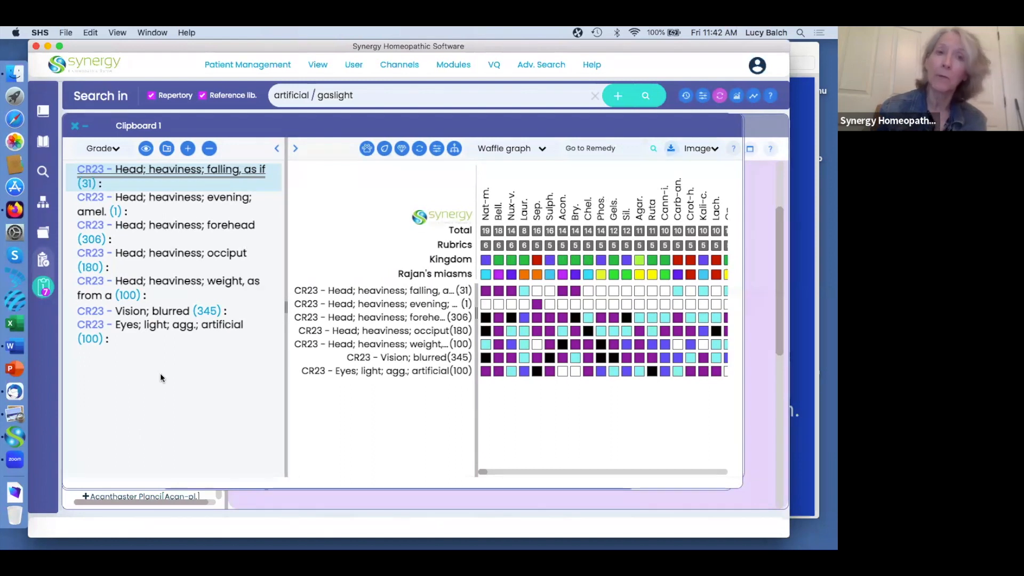
# Set the clipboard font size to 12 px.
pyautogui.click(317, 66)
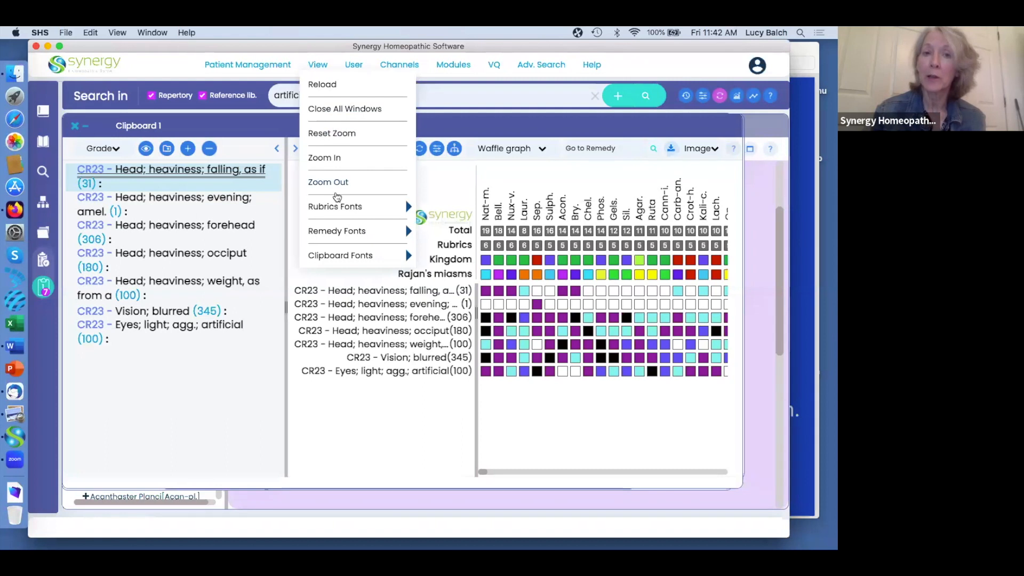
pyautogui.moveTo(335, 206)
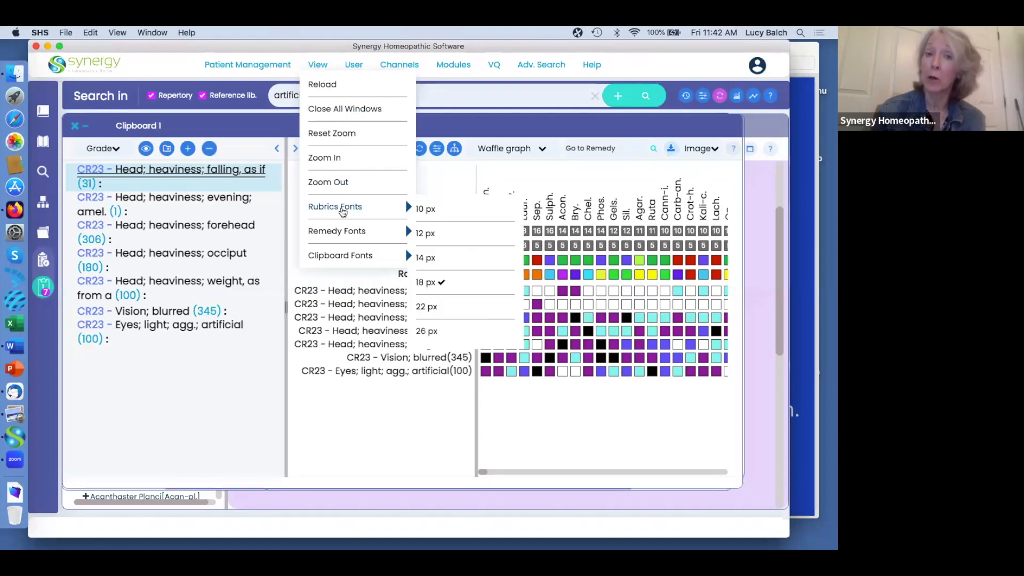
pyautogui.moveTo(333, 259)
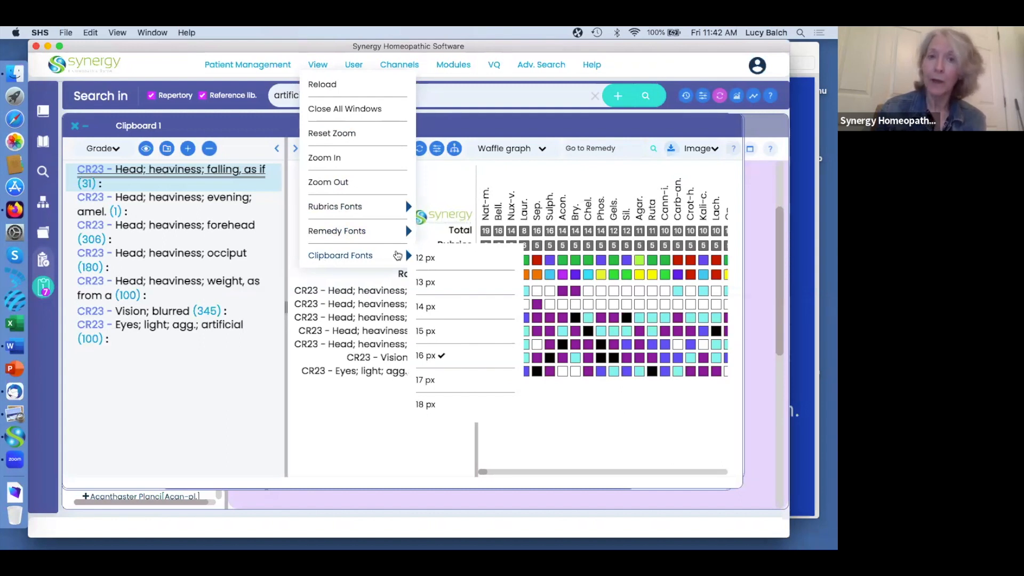
pyautogui.click(429, 257)
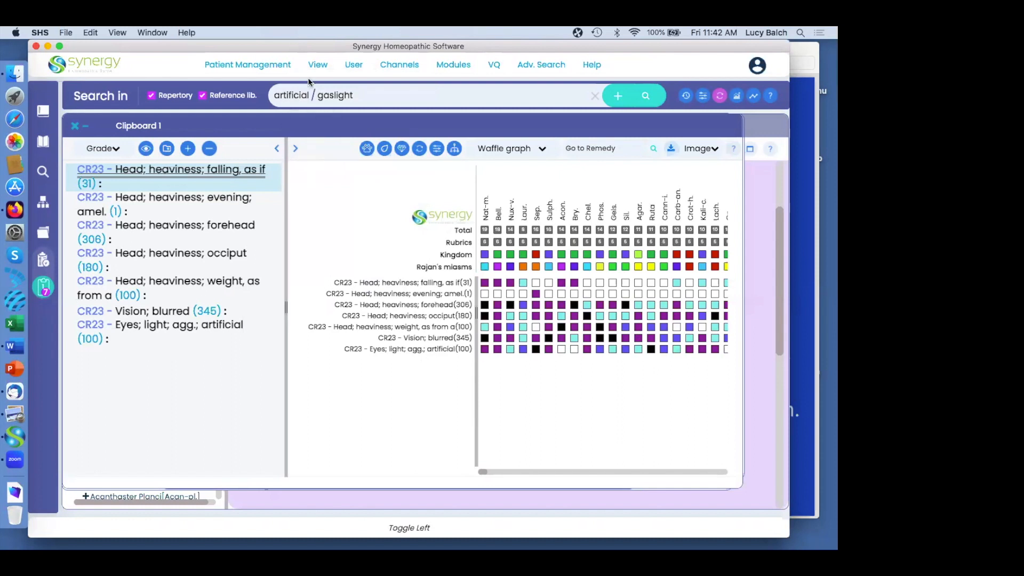
# Zoom out the program display one level and enlarge the Clipboard 1 window to fit more remedies.
pyautogui.click(319, 65)
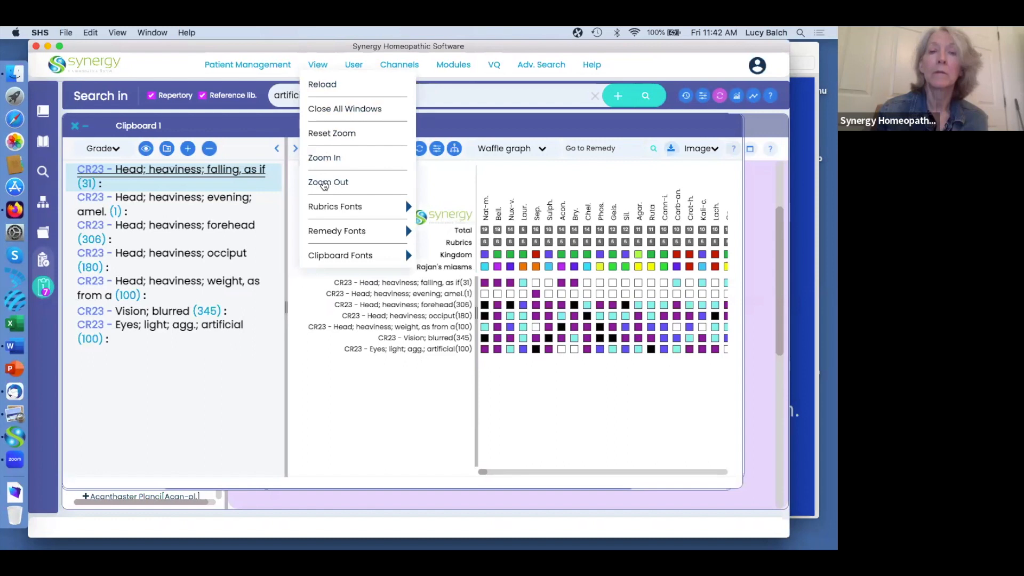
pyautogui.click(324, 183)
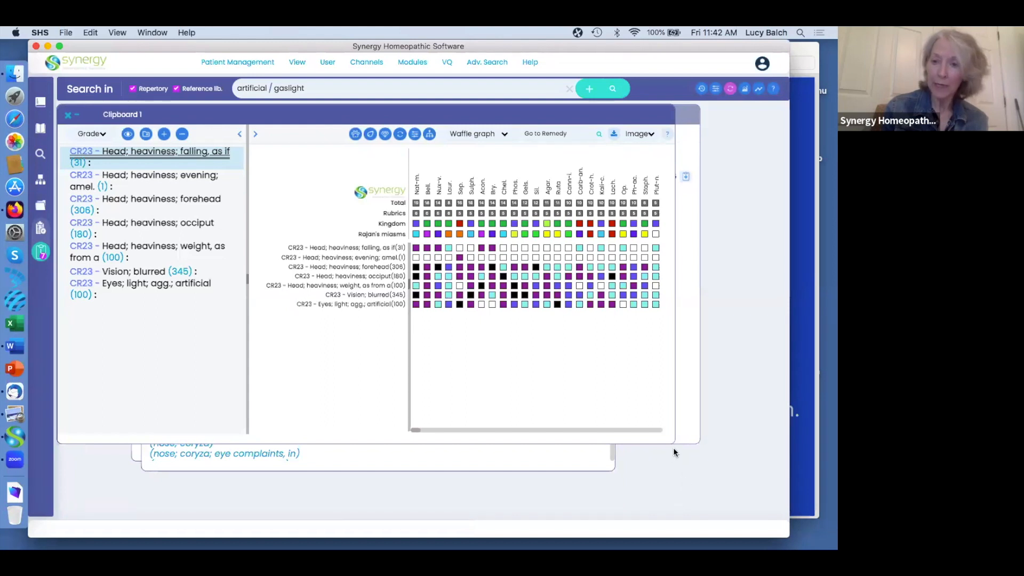
pyautogui.moveTo(675, 444); pyautogui.dragTo(700, 497)
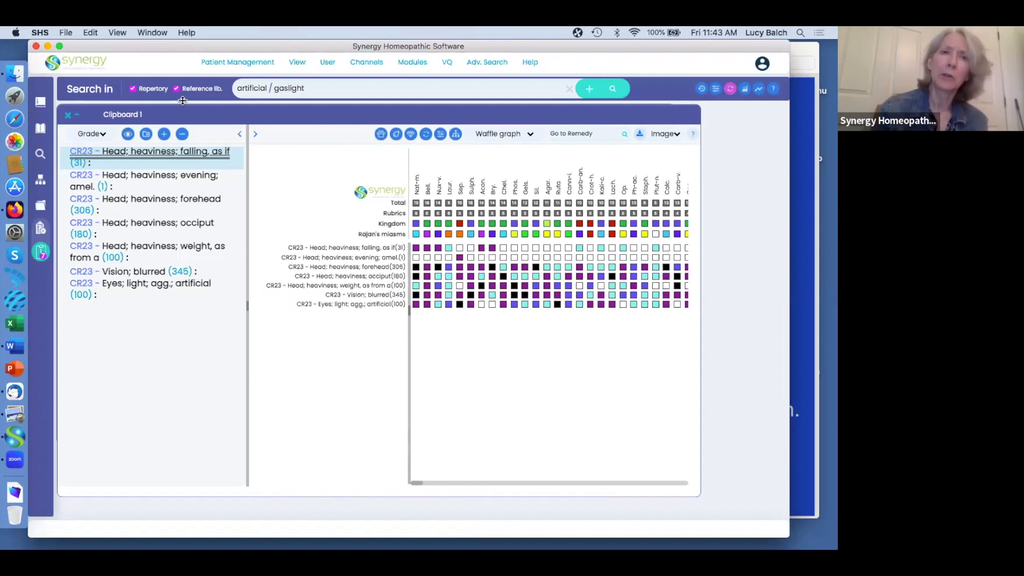
# Open the record of the second patient in the patient list and look through its 18 May 2023 session.
pyautogui.click(243, 64)
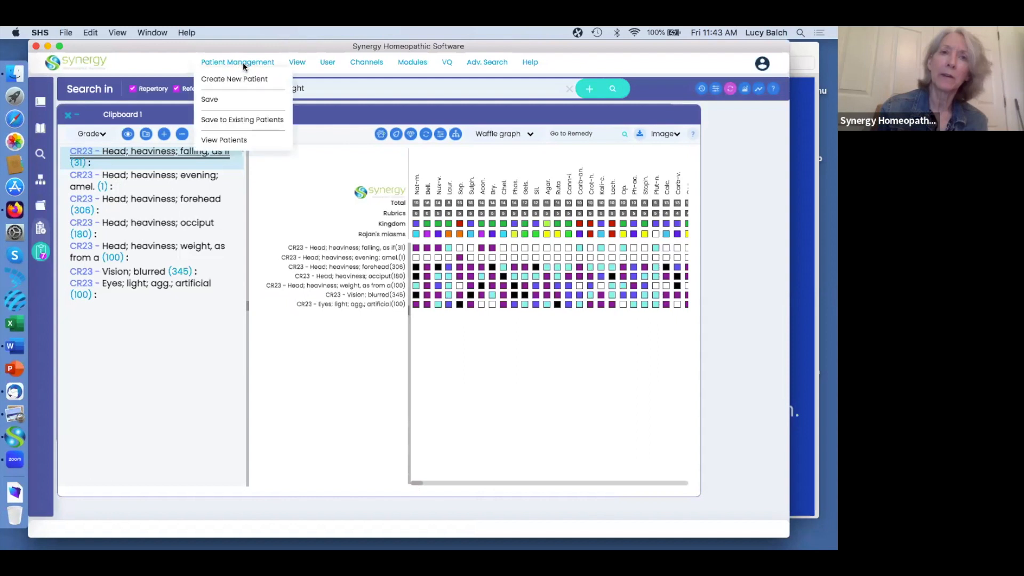
pyautogui.click(228, 140)
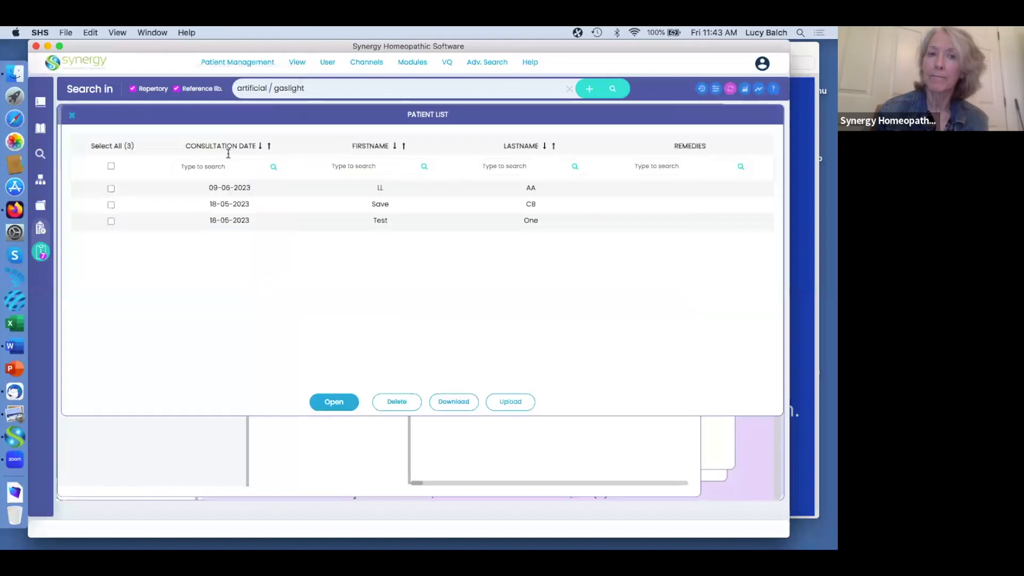
pyautogui.click(111, 205)
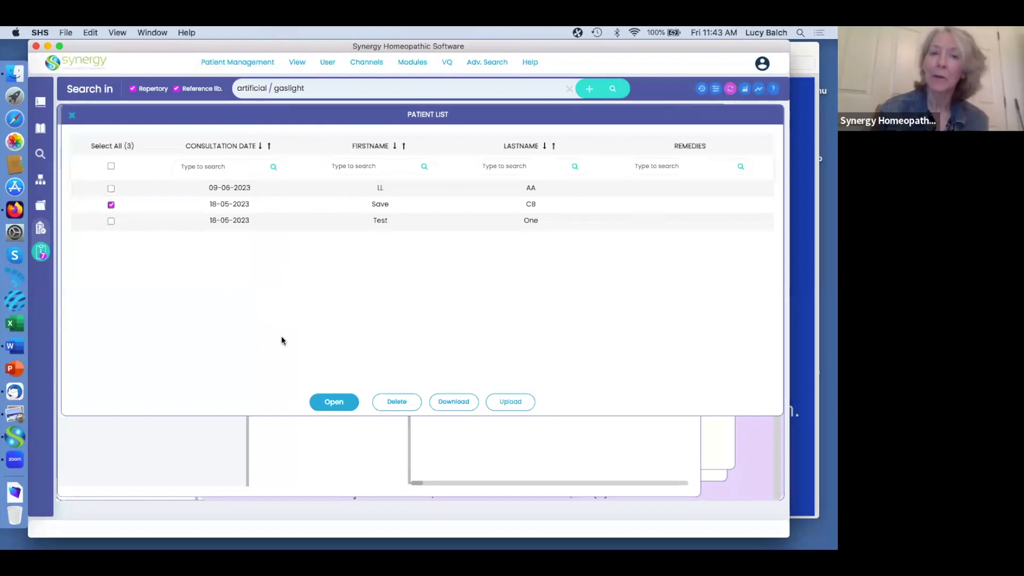
pyautogui.click(334, 402)
pyautogui.scroll(-15, 353, 269)
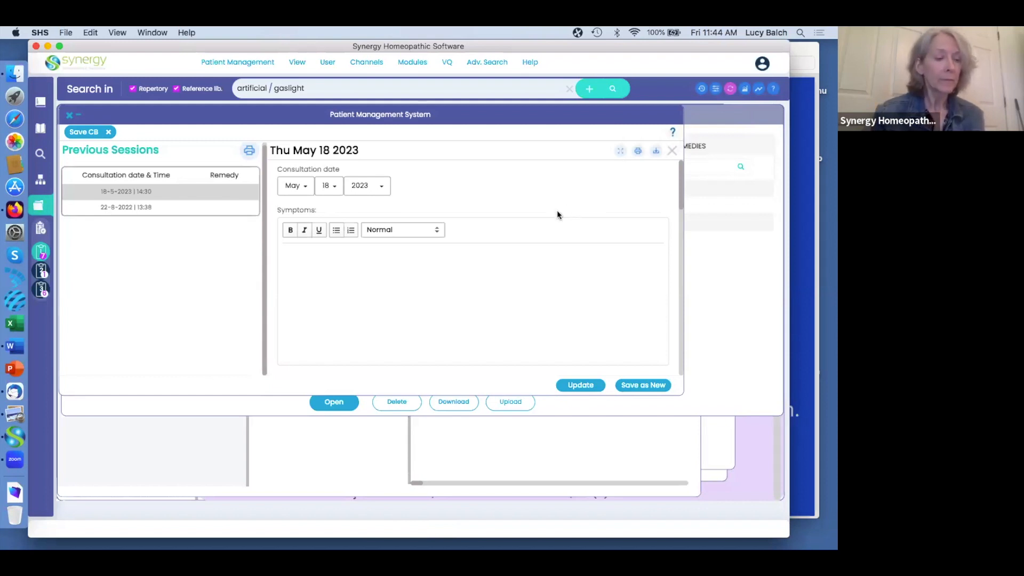
pyautogui.click(657, 153)
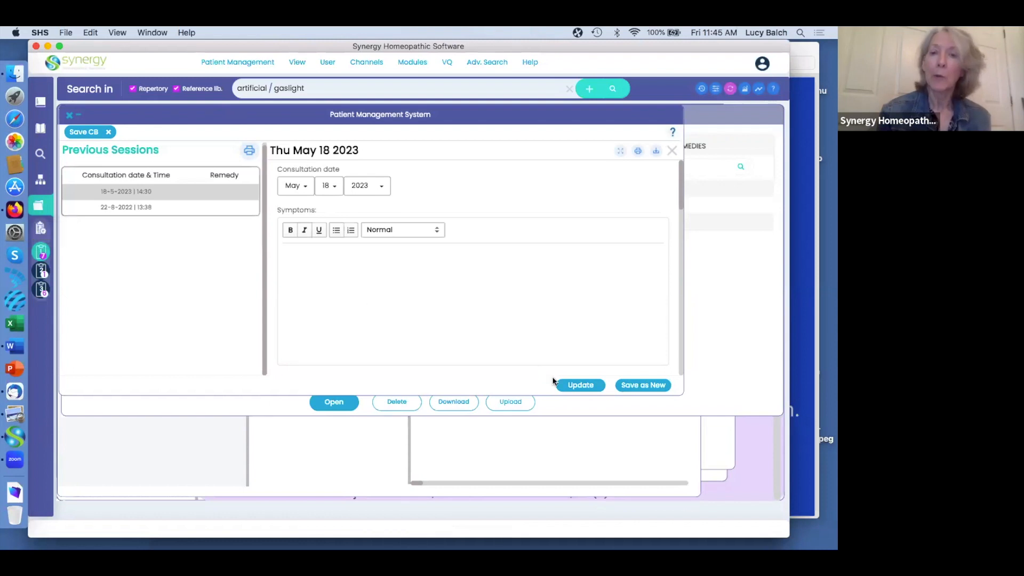
# Save the consultation as a new session with only Clipboard 1, and compare it with the 18 May 2023 session.
pyautogui.click(645, 387)
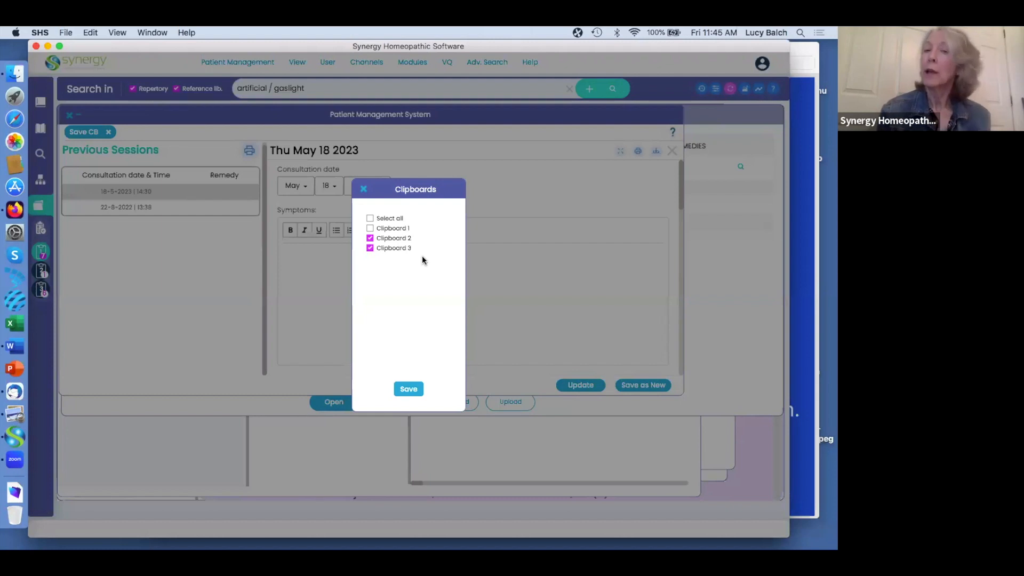
pyautogui.click(371, 228)
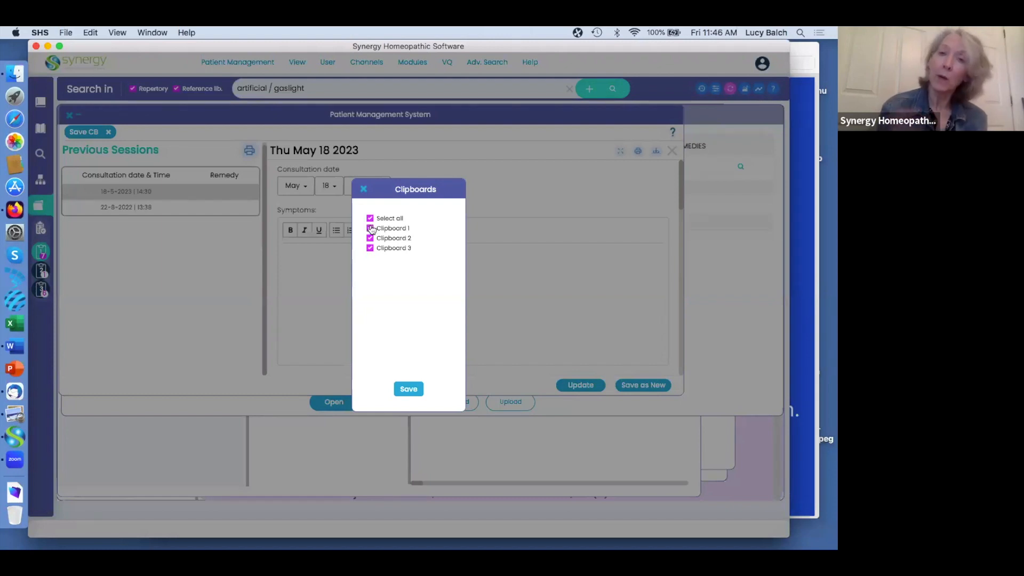
pyautogui.click(370, 238)
pyautogui.click(371, 248)
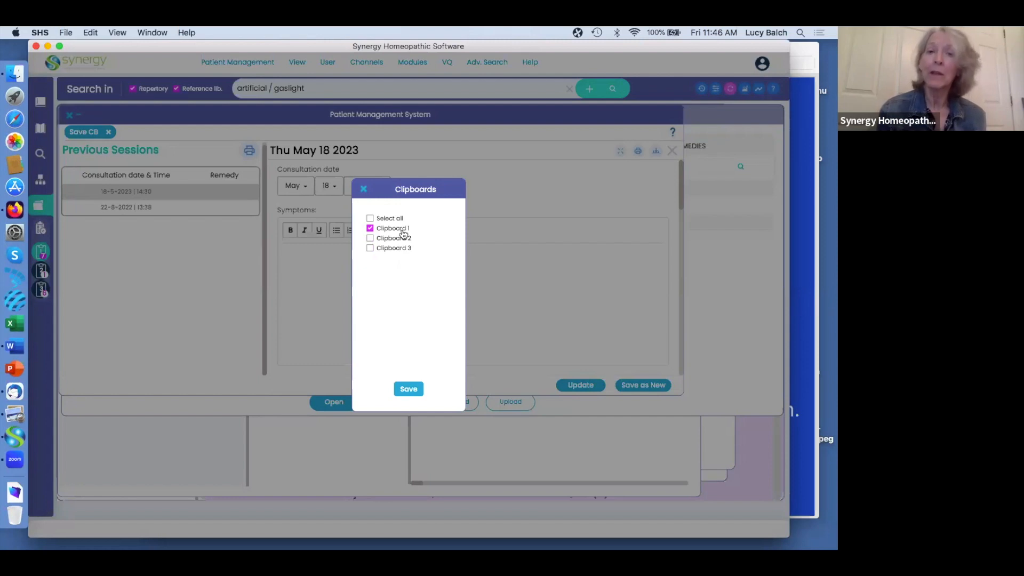
pyautogui.click(409, 390)
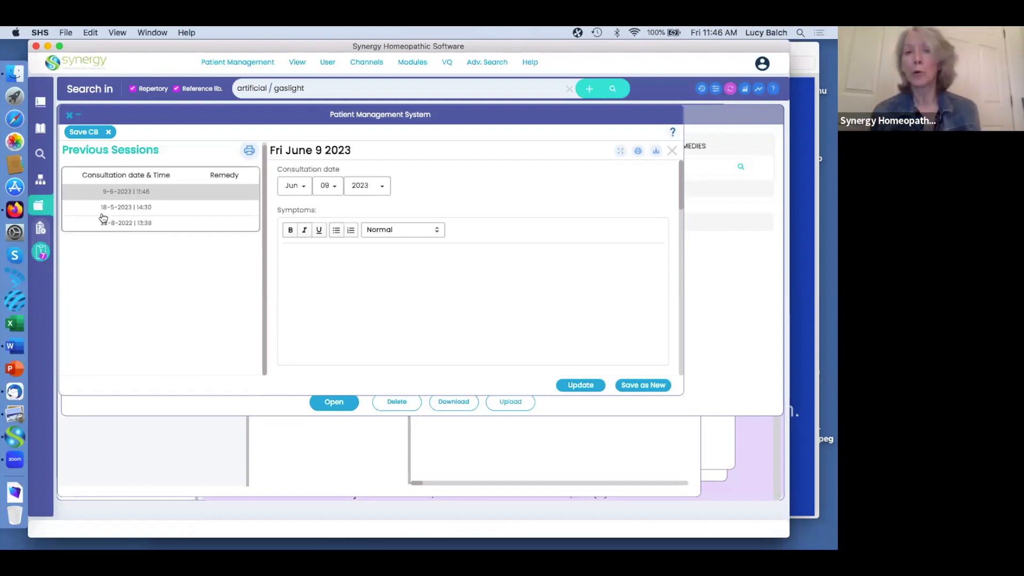
pyautogui.click(174, 211)
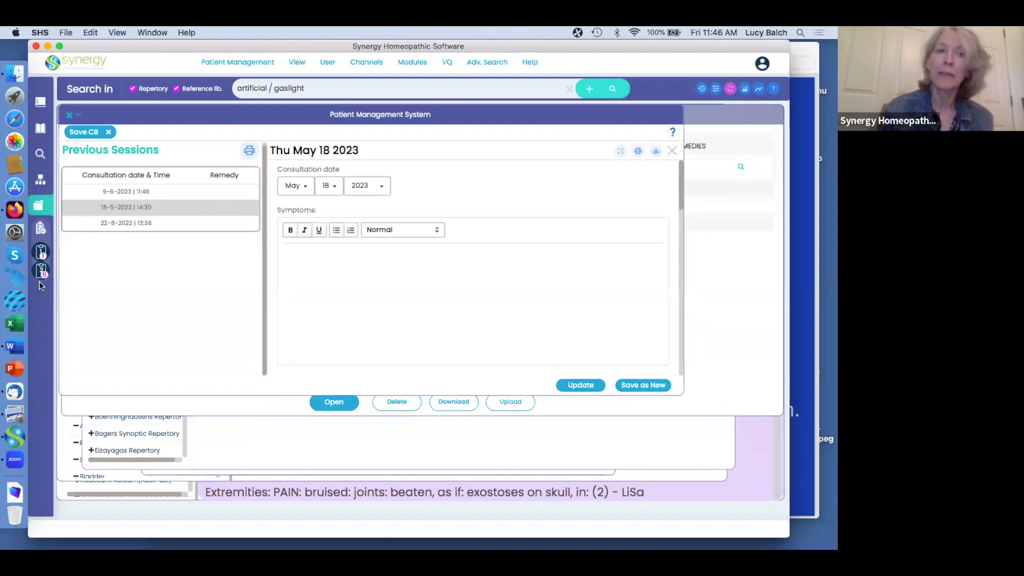
pyautogui.click(177, 193)
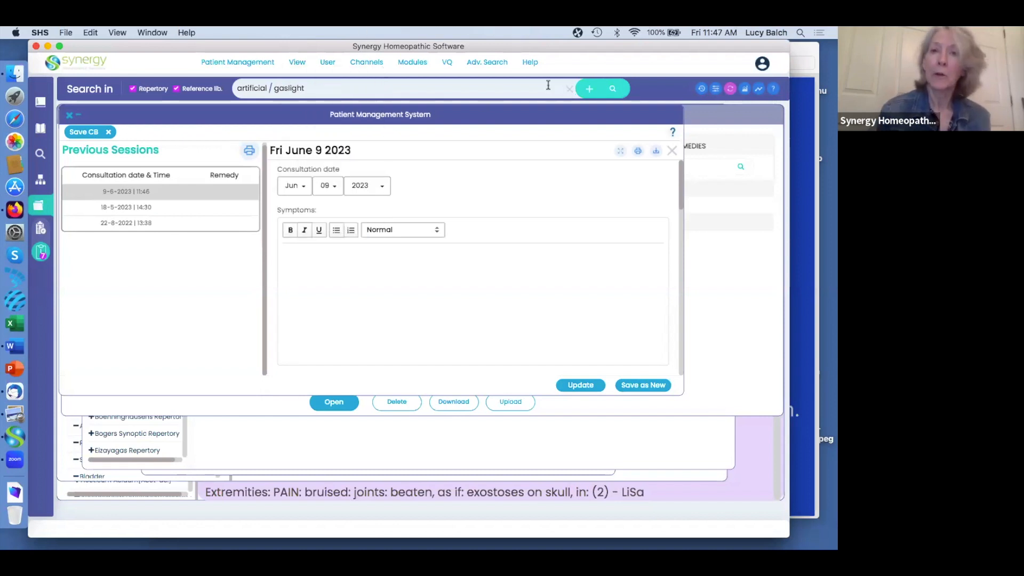
# Search for "loss taste" and add the Complete 2023 Repertory rubric "Taste; Wanting, lost" to Clipboard 1.
pyautogui.click(352, 86)
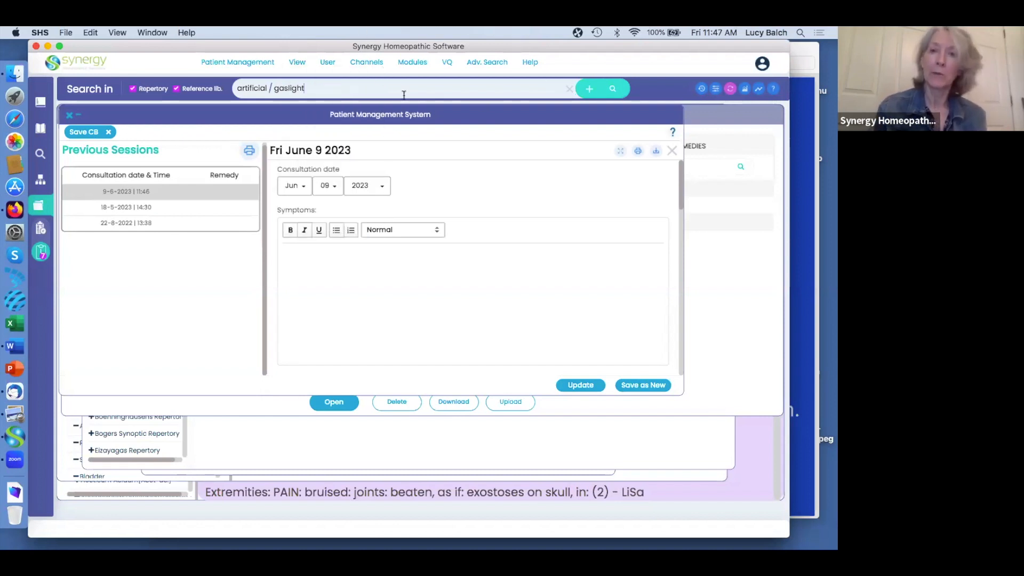
pyautogui.click(569, 89)
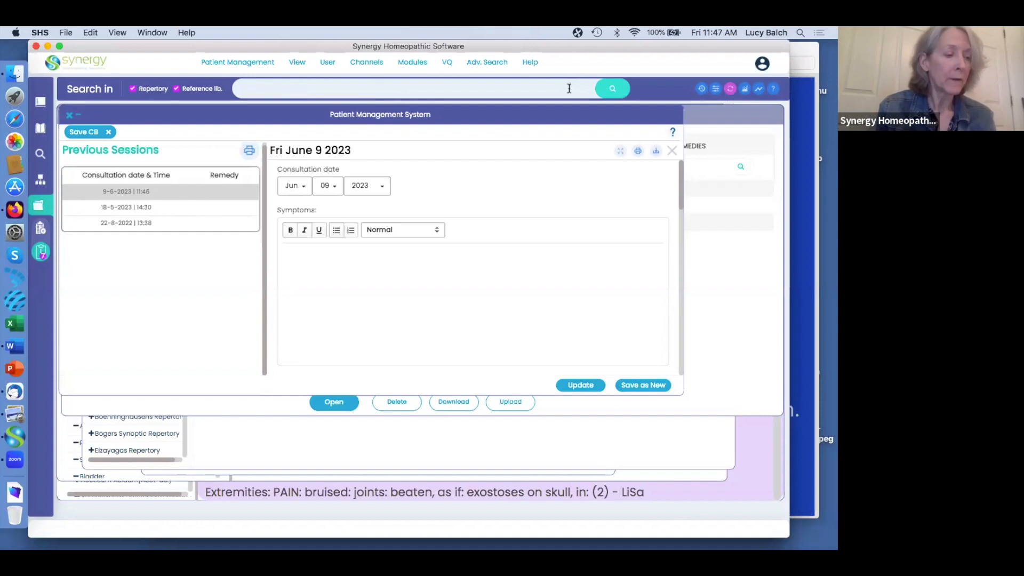
pyautogui.write('loss taste')
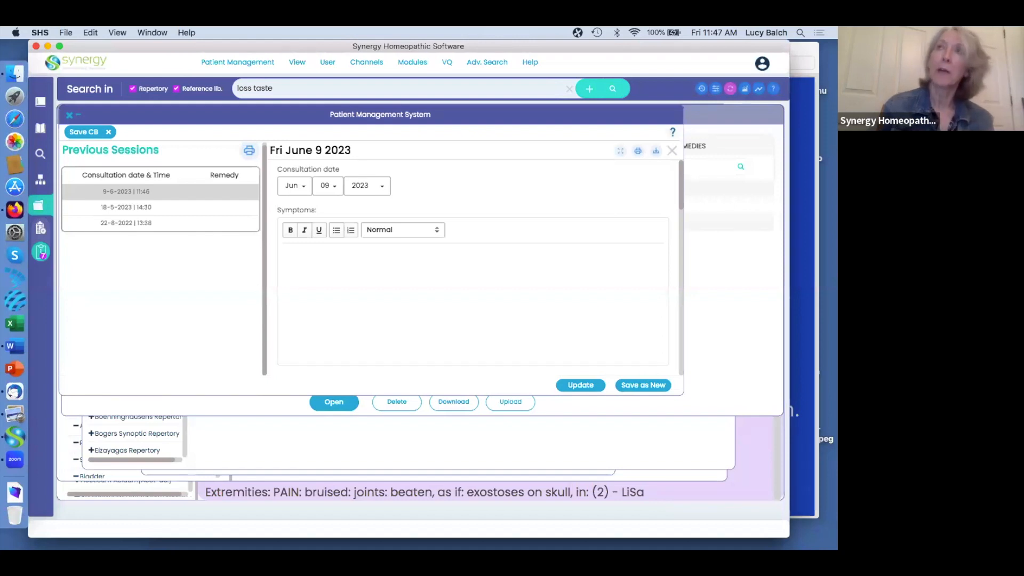
pyautogui.press('Return')
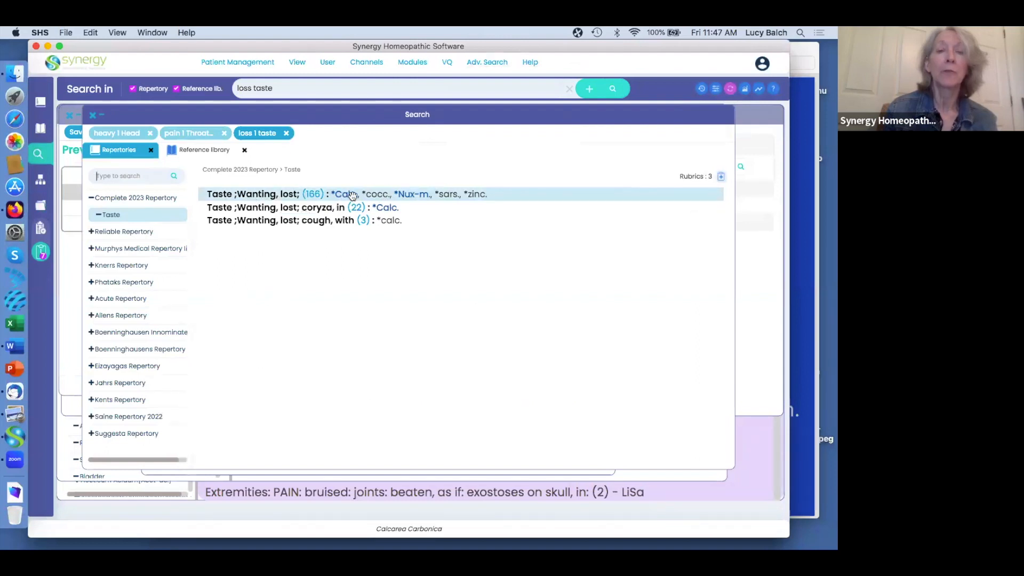
pyautogui.press('Return')
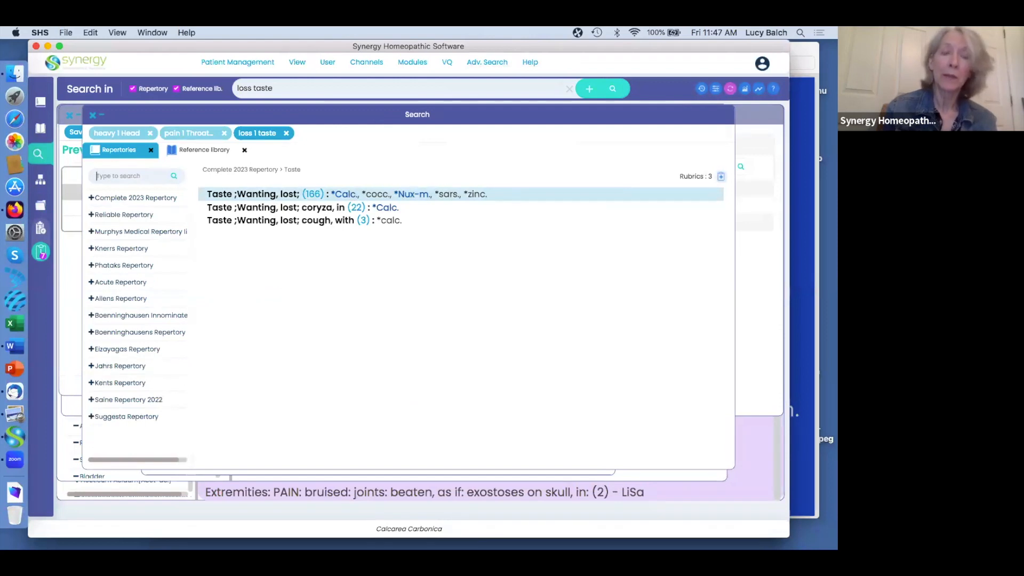
pyautogui.click(341, 197)
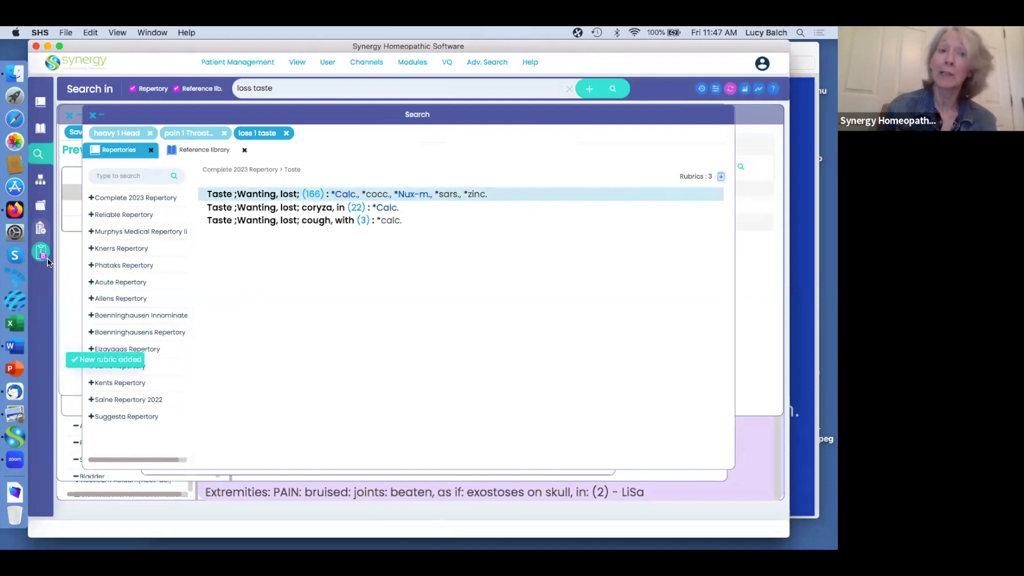
# Update the patient's 9 June 2023 session with the current contents of Clipboard 1.
pyautogui.click(68, 279)
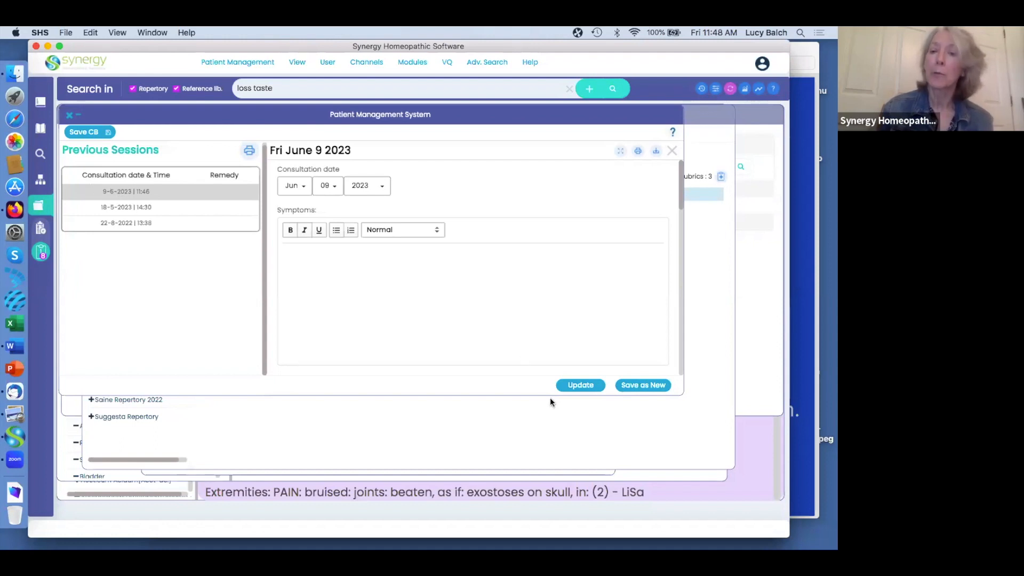
pyautogui.click(581, 388)
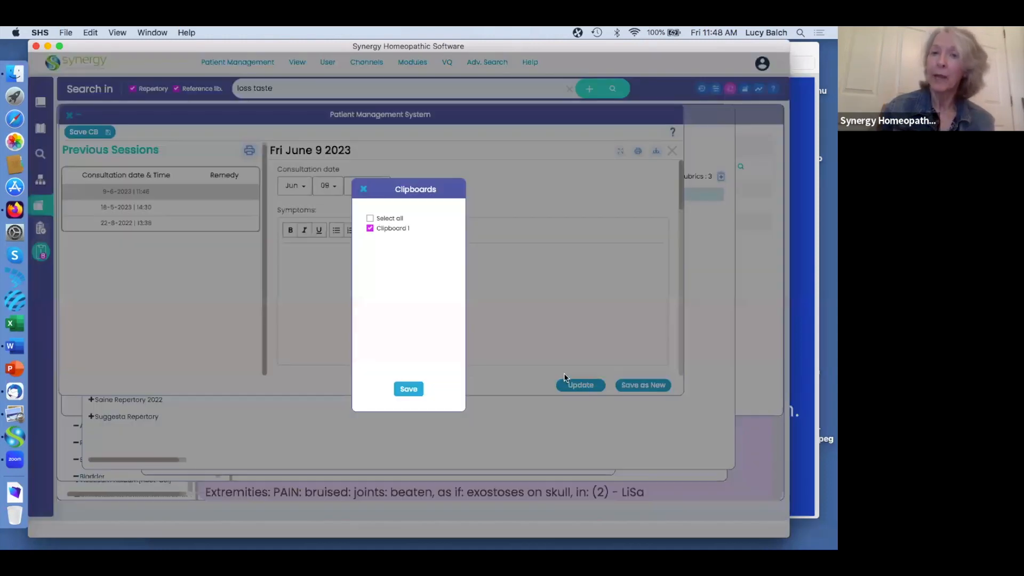
pyautogui.click(408, 389)
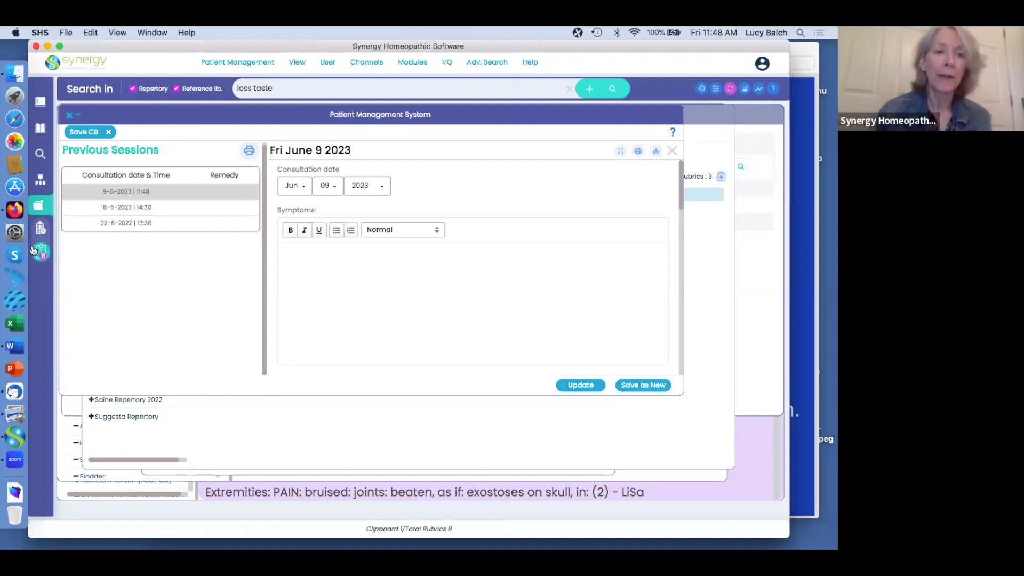
# Close and reopen the second patient's record from the patient list, then check the saved Clipboard 1 in the 9 June 2023 session.
pyautogui.click(71, 117)
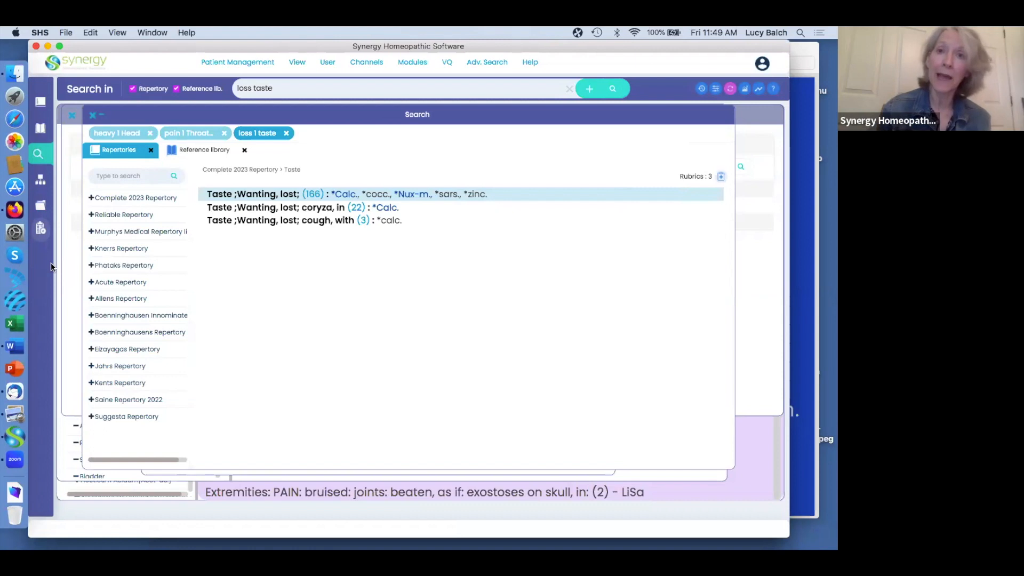
pyautogui.click(234, 66)
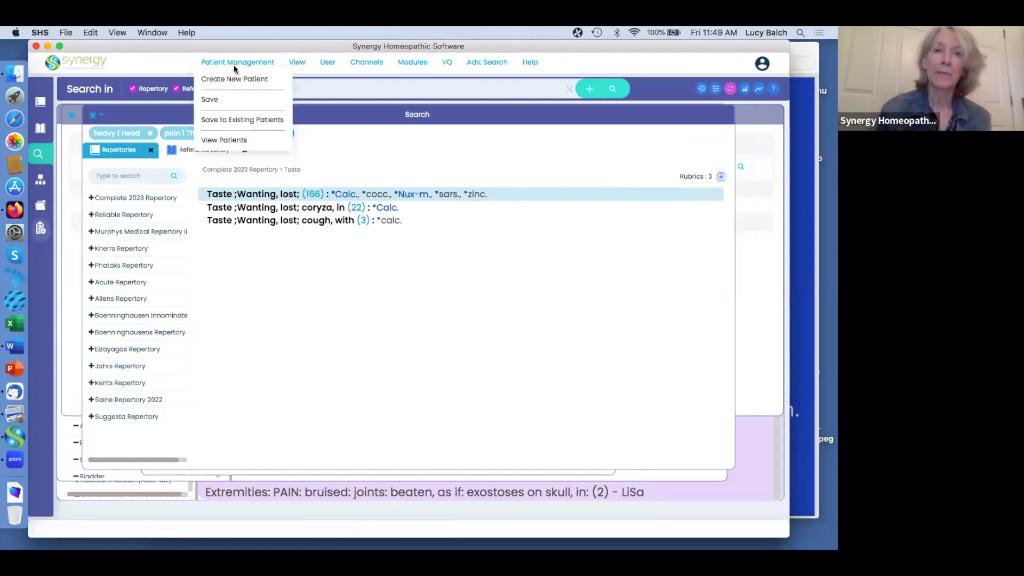
pyautogui.click(228, 139)
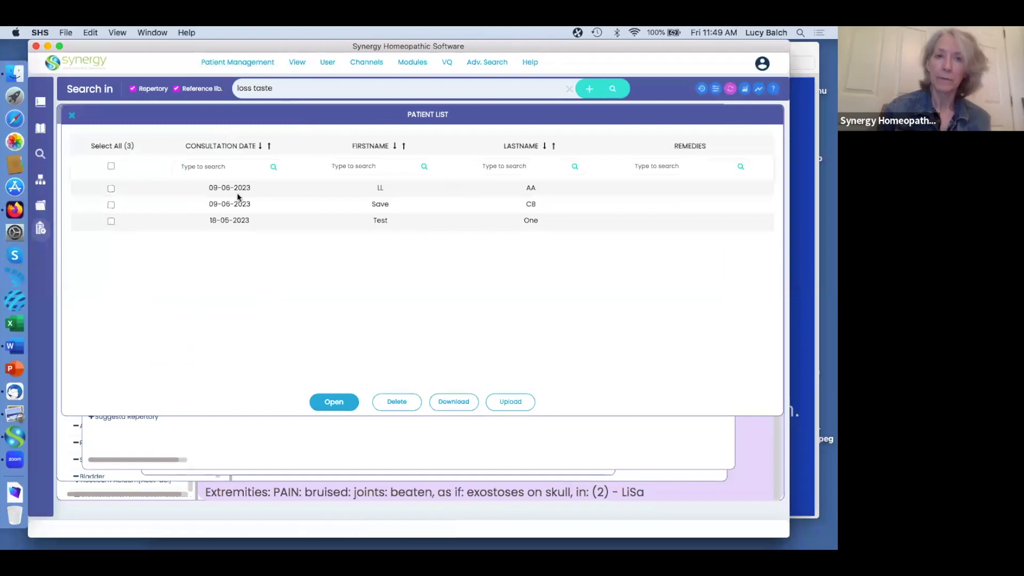
pyautogui.click(110, 205)
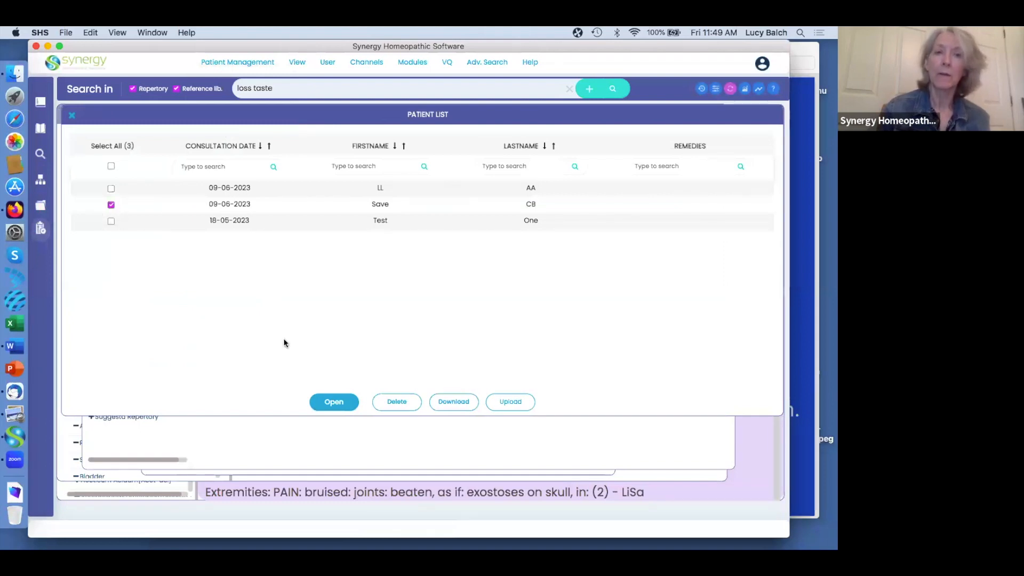
pyautogui.click(332, 403)
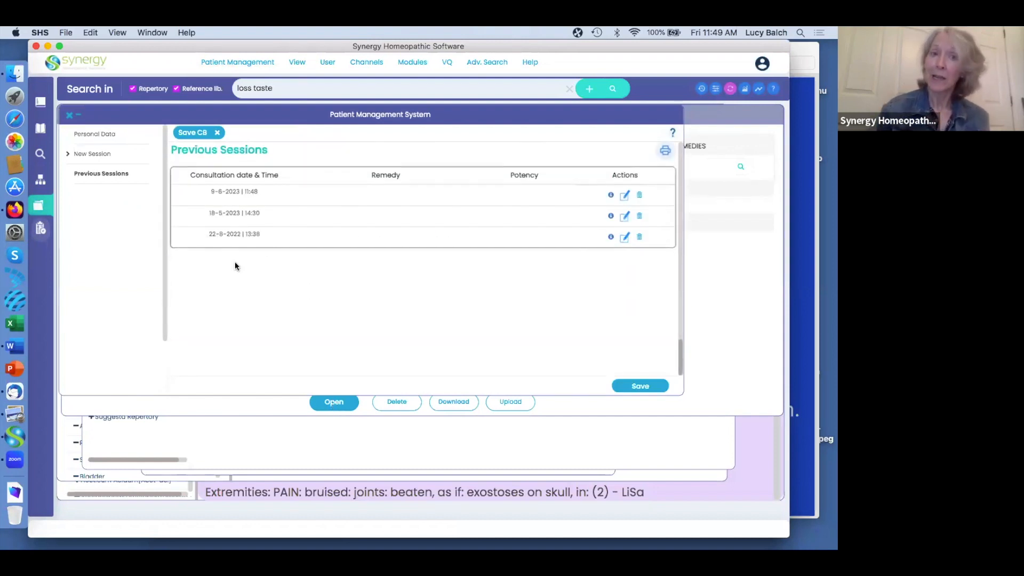
pyautogui.click(357, 198)
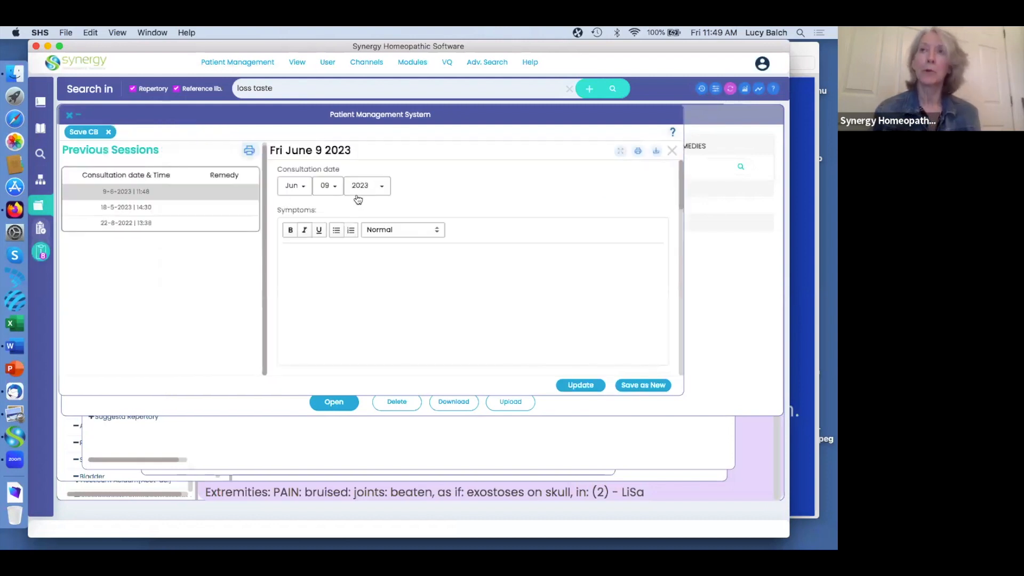
pyautogui.click(41, 253)
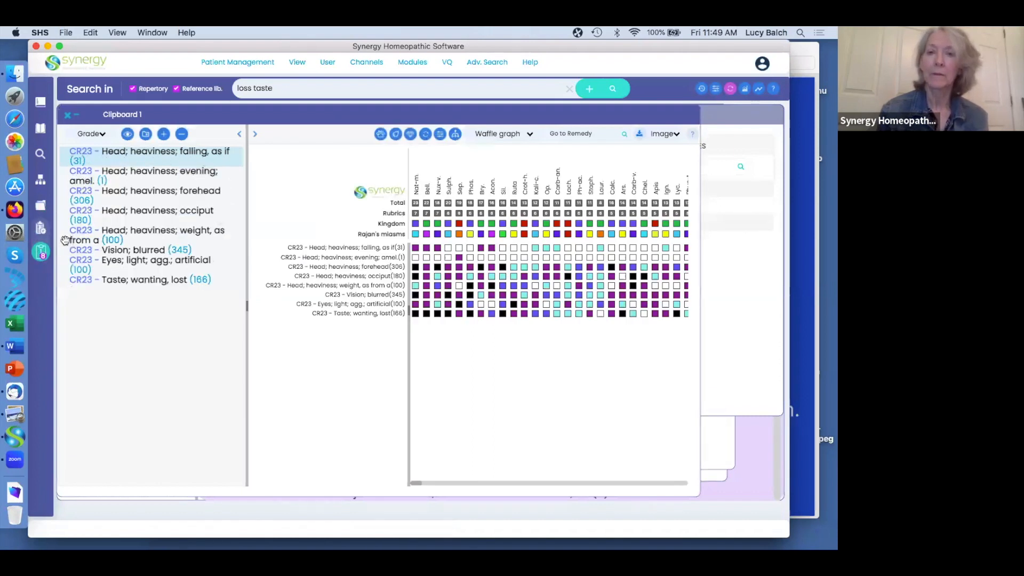
pyautogui.click(67, 115)
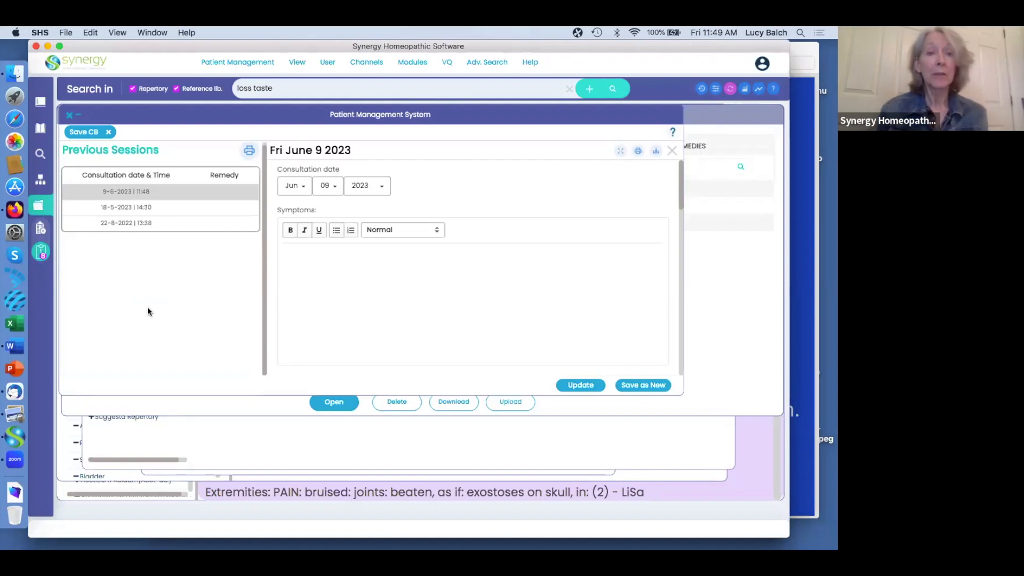
# Remove the active search filter.
pyautogui.click(293, 89)
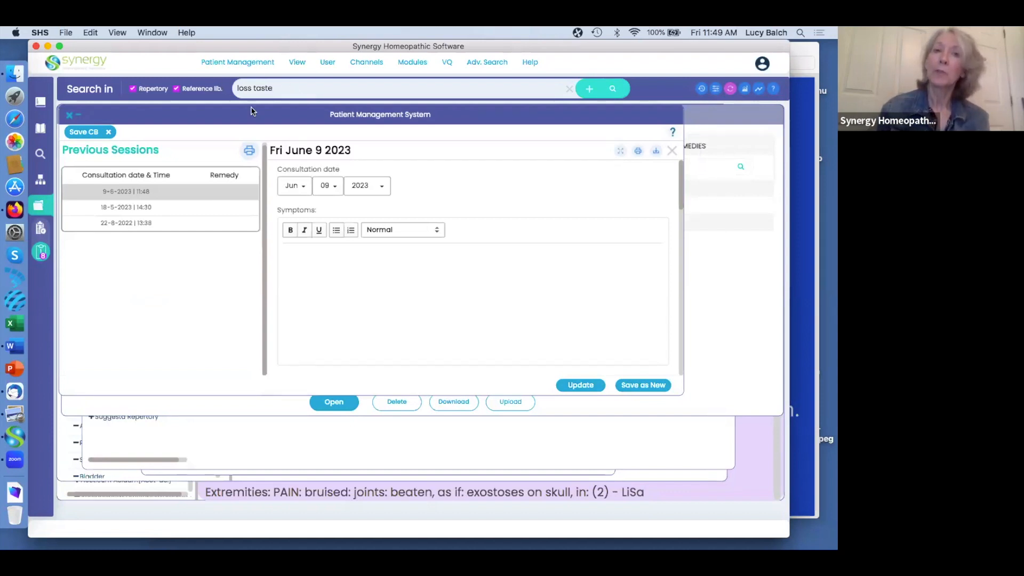
pyautogui.click(285, 88)
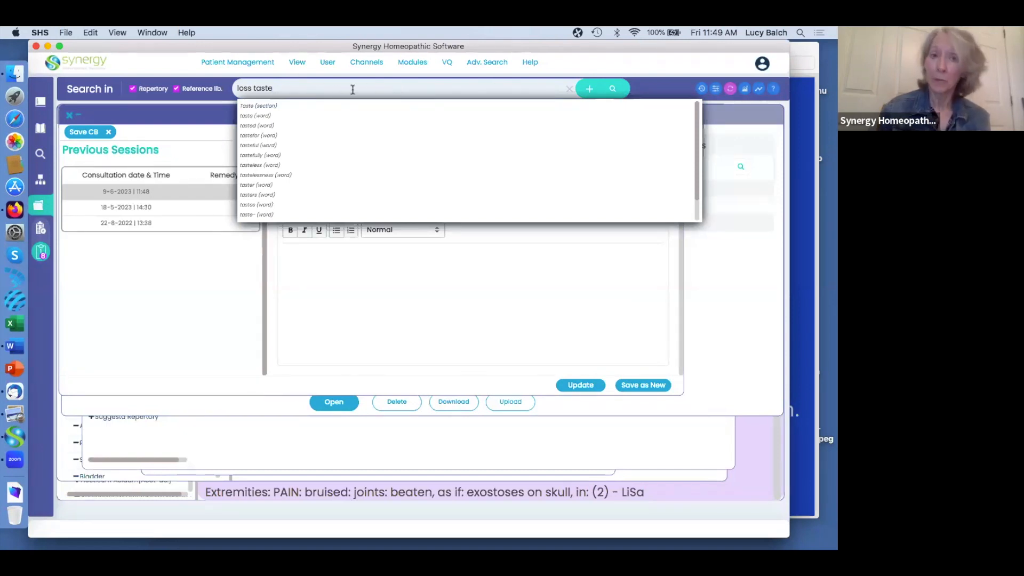
pyautogui.click(730, 90)
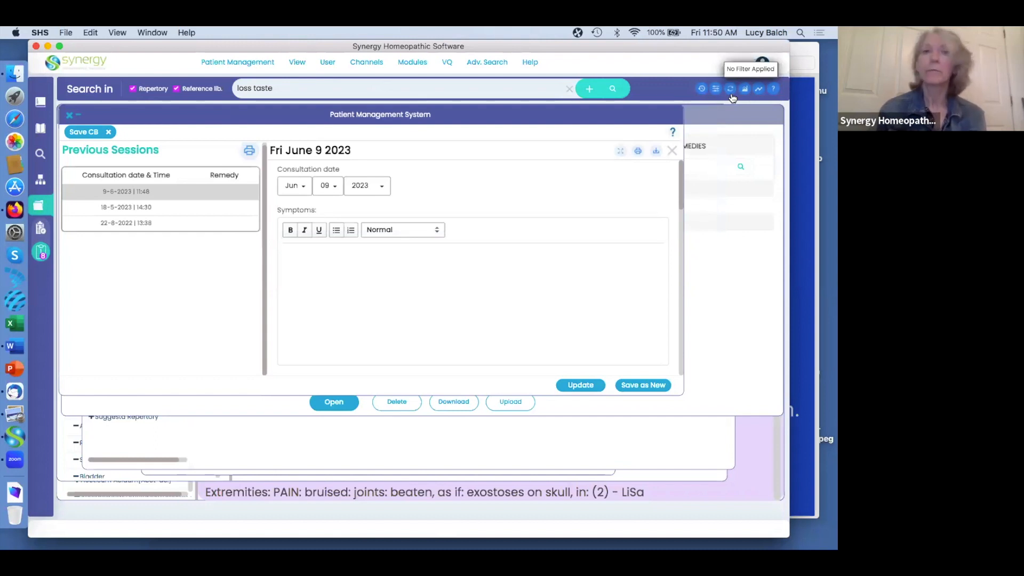
# Close the patient record and review the "loss taste" search results in the reference library and the repertories.
pyautogui.click(69, 115)
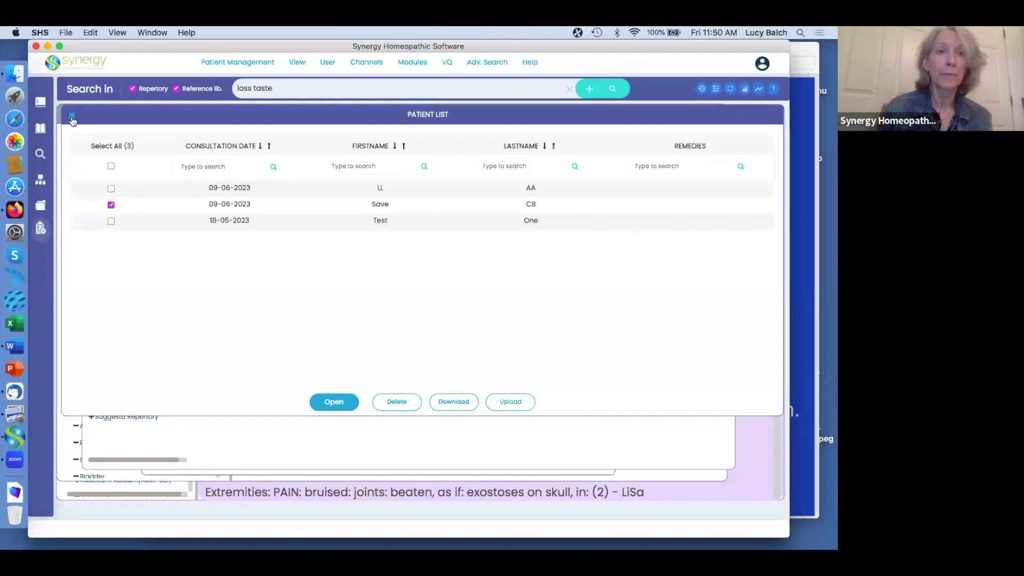
pyautogui.click(39, 155)
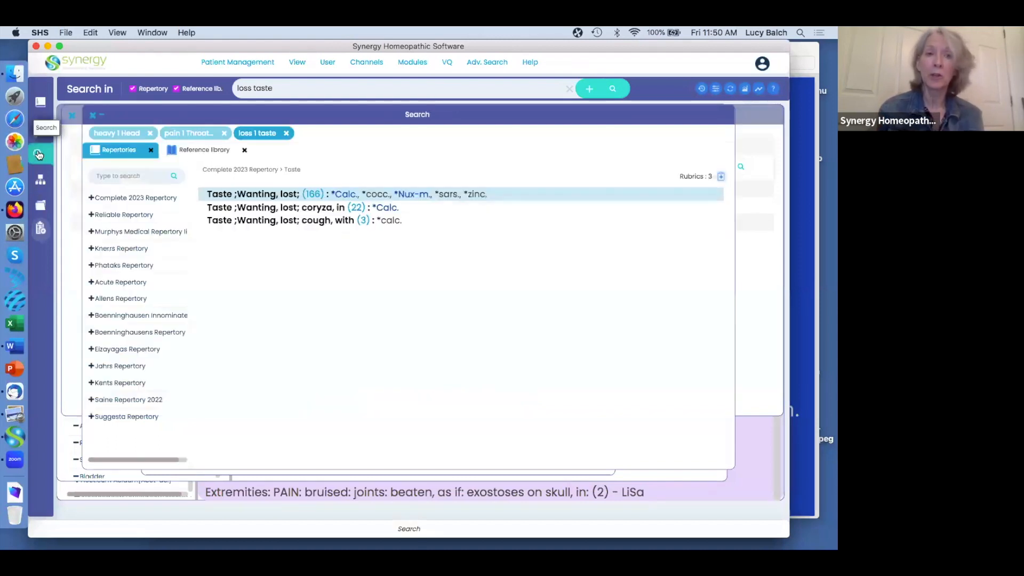
pyautogui.click(201, 150)
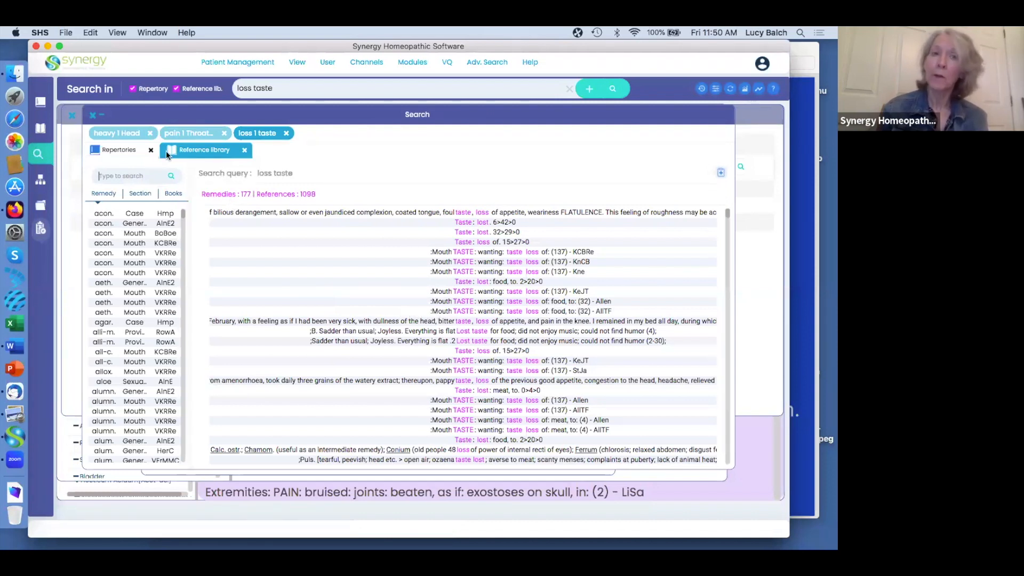
pyautogui.click(127, 148)
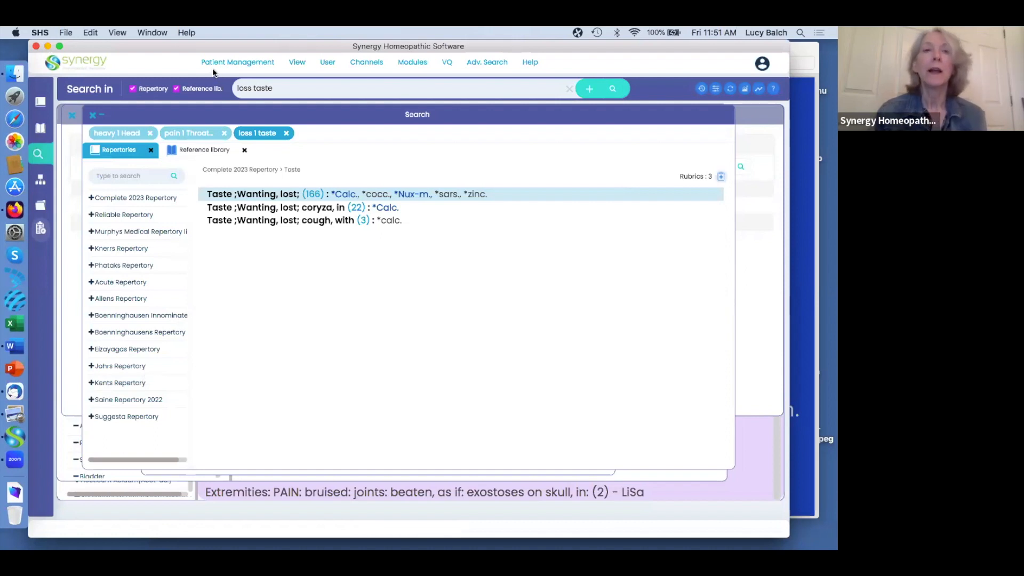
# Reset the interface zoom to its default level.
pyautogui.click(237, 62)
pyautogui.click(293, 63)
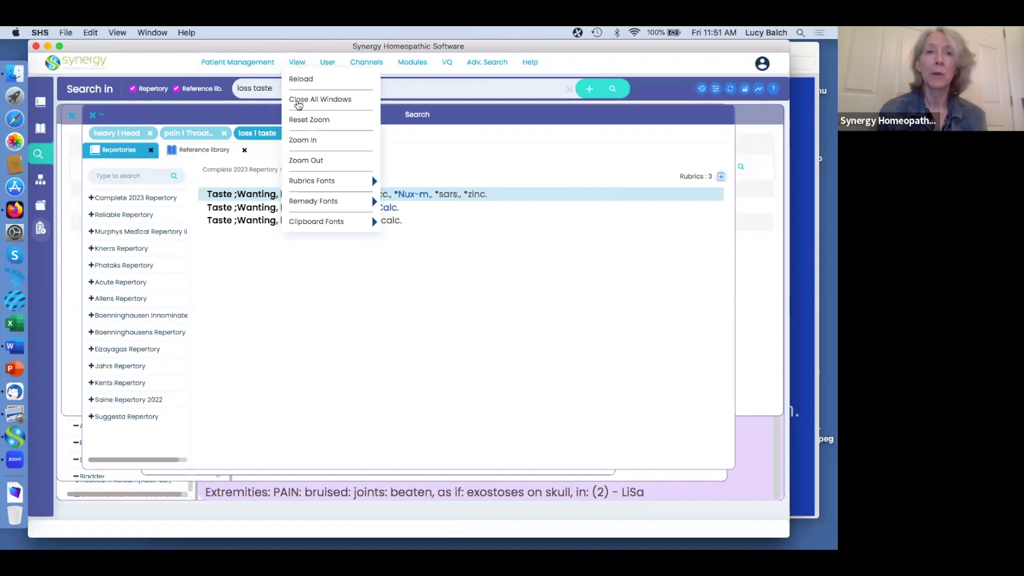
pyautogui.click(299, 121)
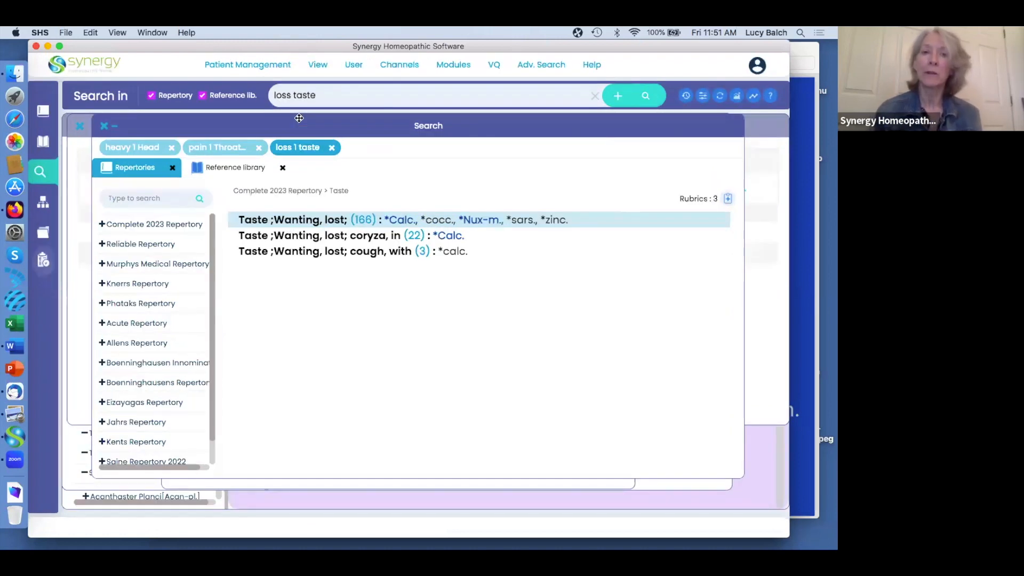
pyautogui.click(318, 66)
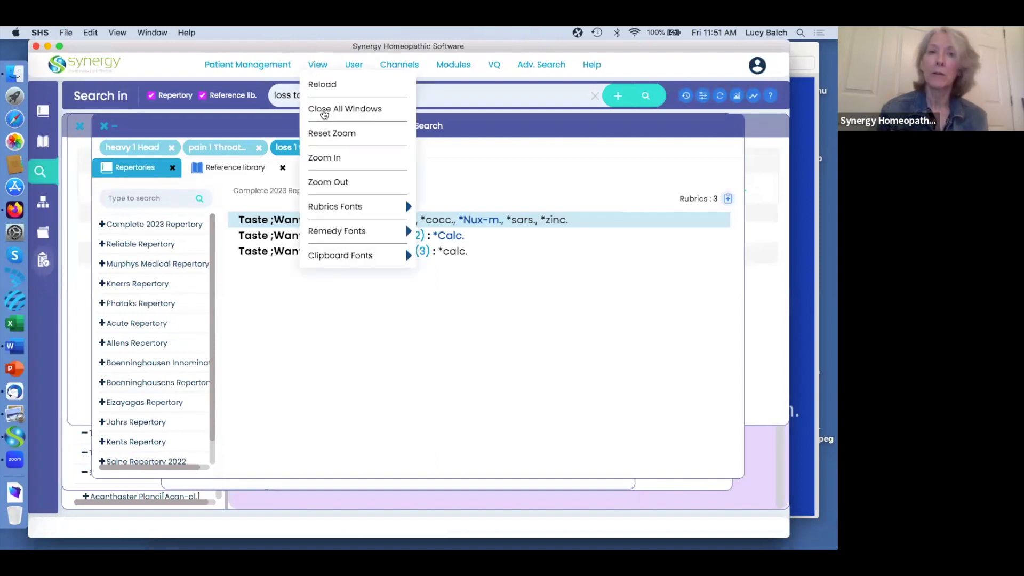
pyautogui.click(290, 307)
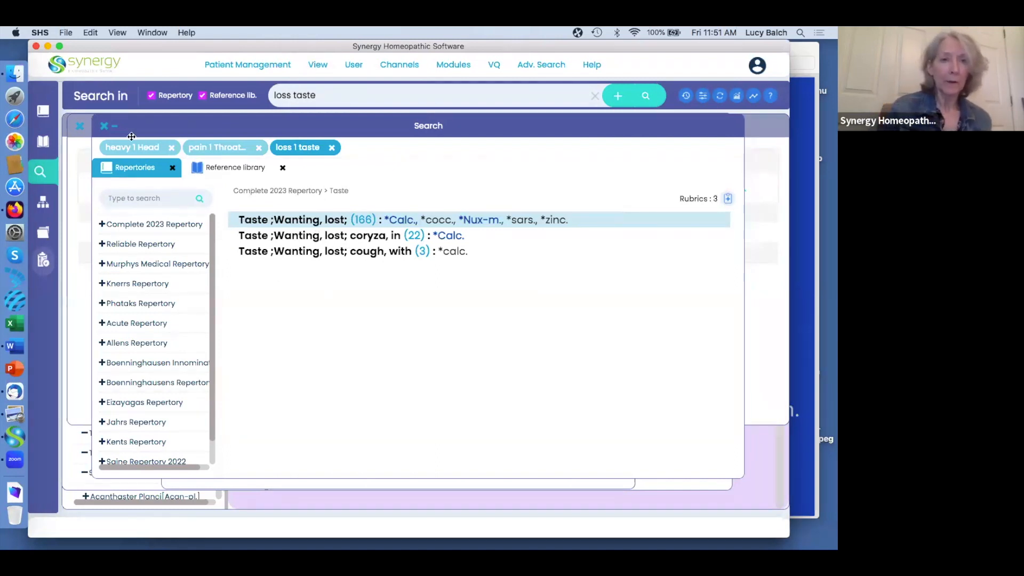
# Open the Reference Library and apply a font size of 16 in its local style settings.
pyautogui.click(42, 141)
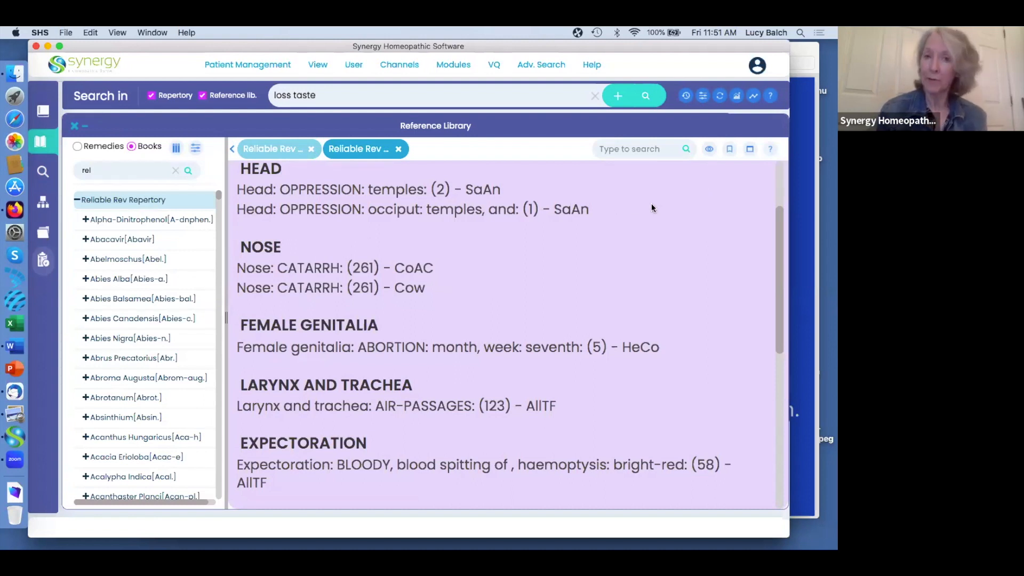
pyautogui.click(709, 149)
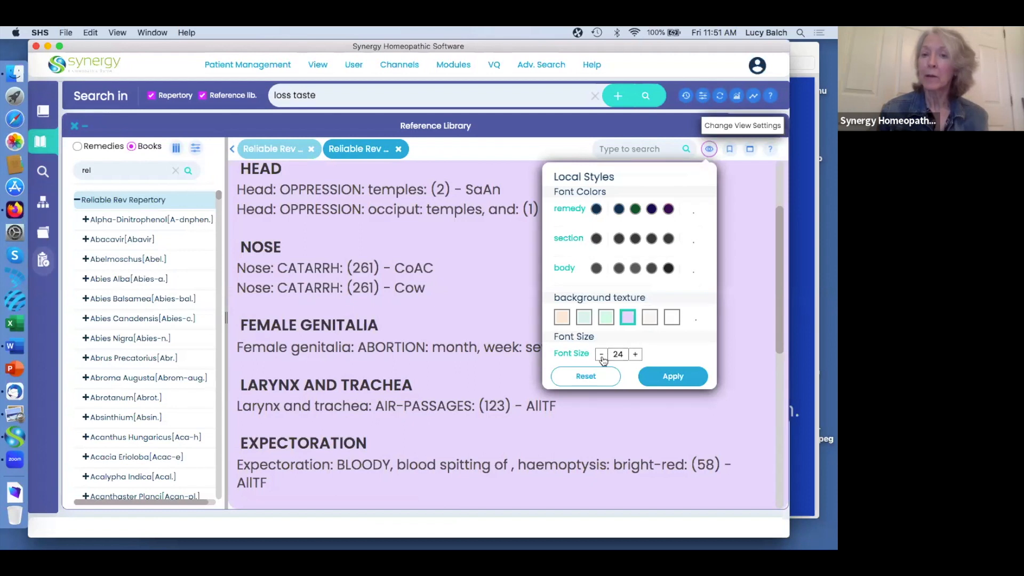
pyautogui.click(633, 357)
pyautogui.click(633, 357)
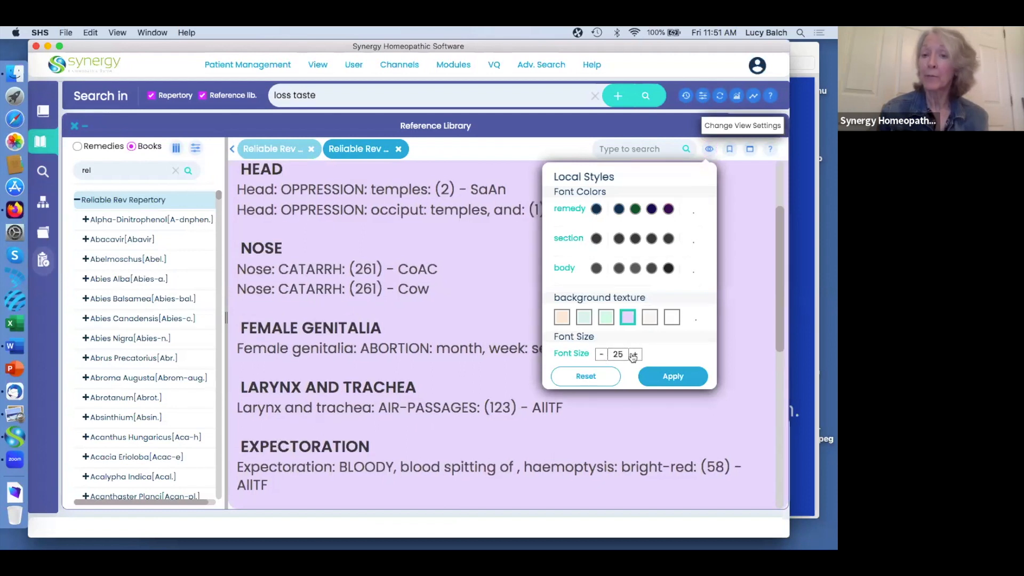
pyautogui.click(602, 356)
pyautogui.click(602, 356)
pyautogui.click(602, 356)
pyautogui.click(602, 356)
pyautogui.click(602, 356)
pyautogui.click(602, 355)
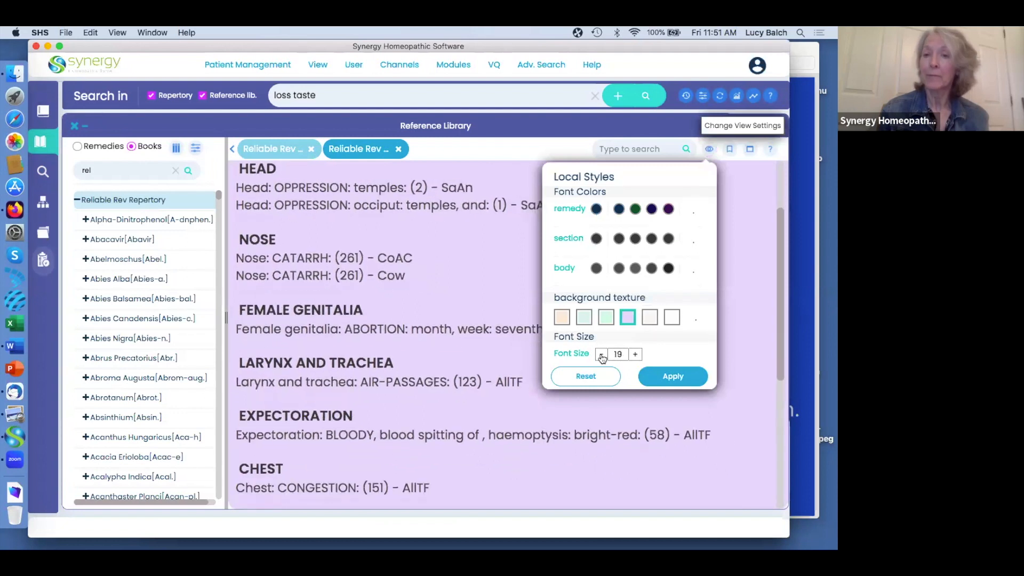
pyautogui.click(602, 356)
pyautogui.click(602, 356)
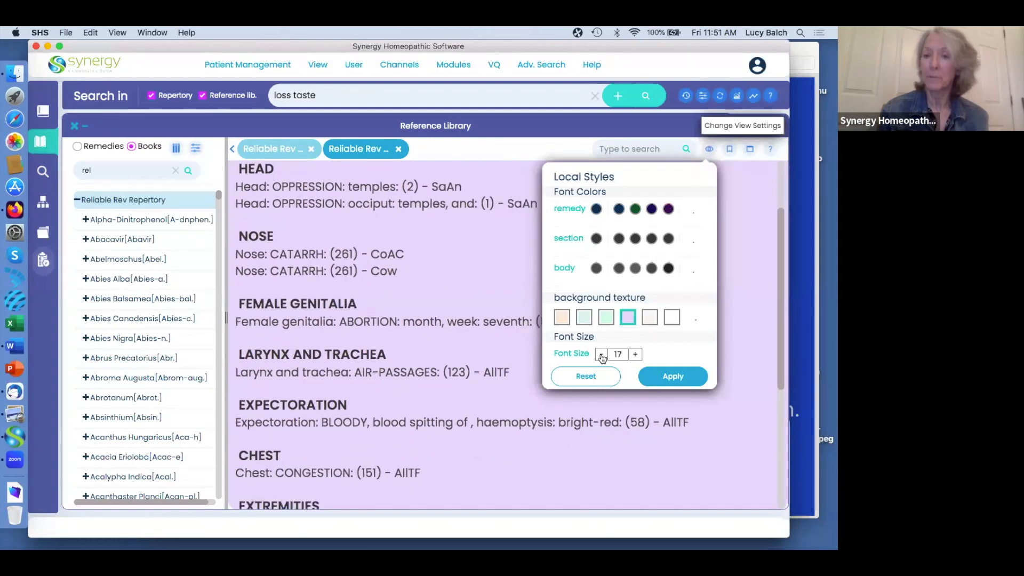
pyautogui.click(601, 356)
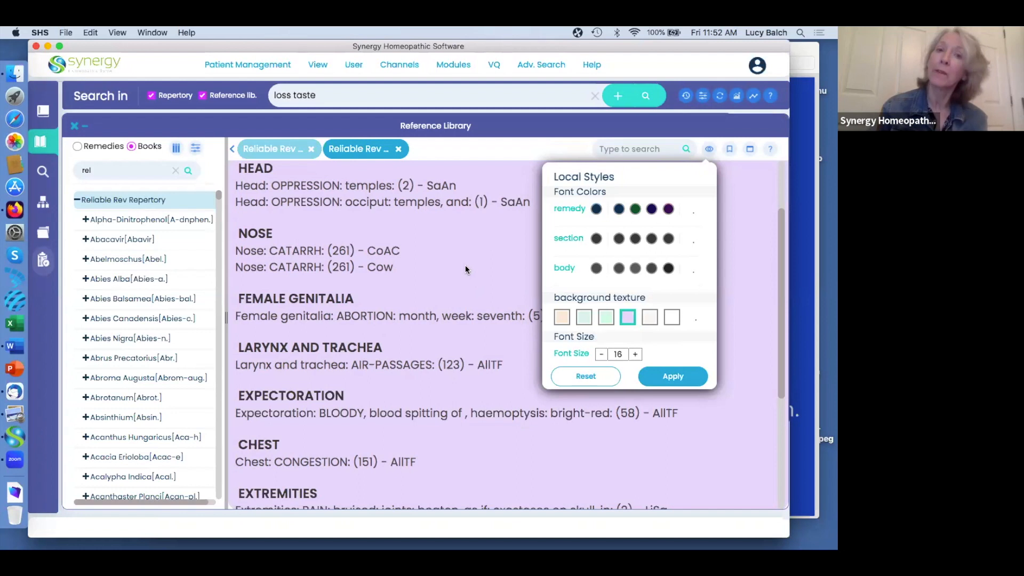
pyautogui.click(677, 378)
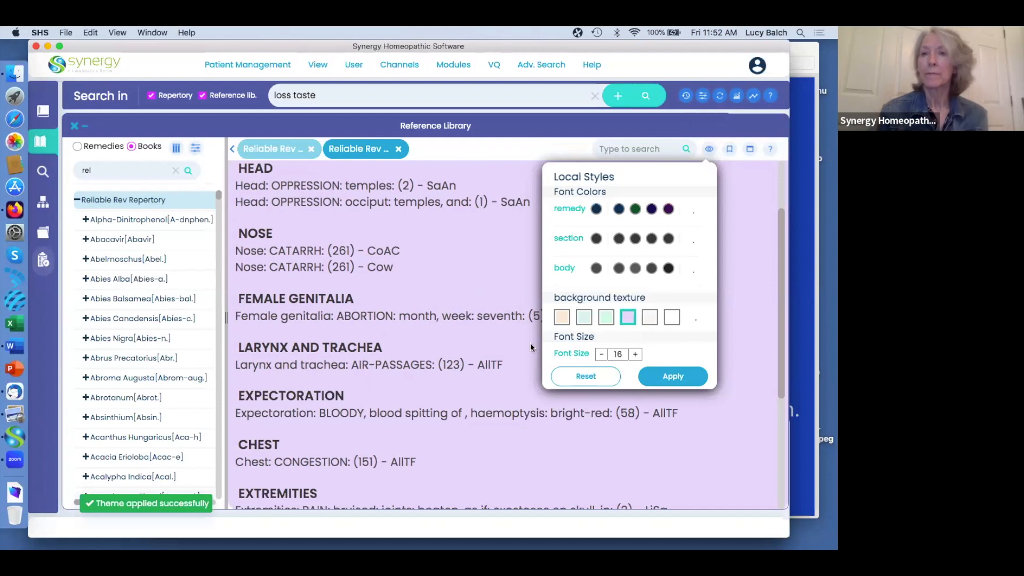
pyautogui.click(668, 378)
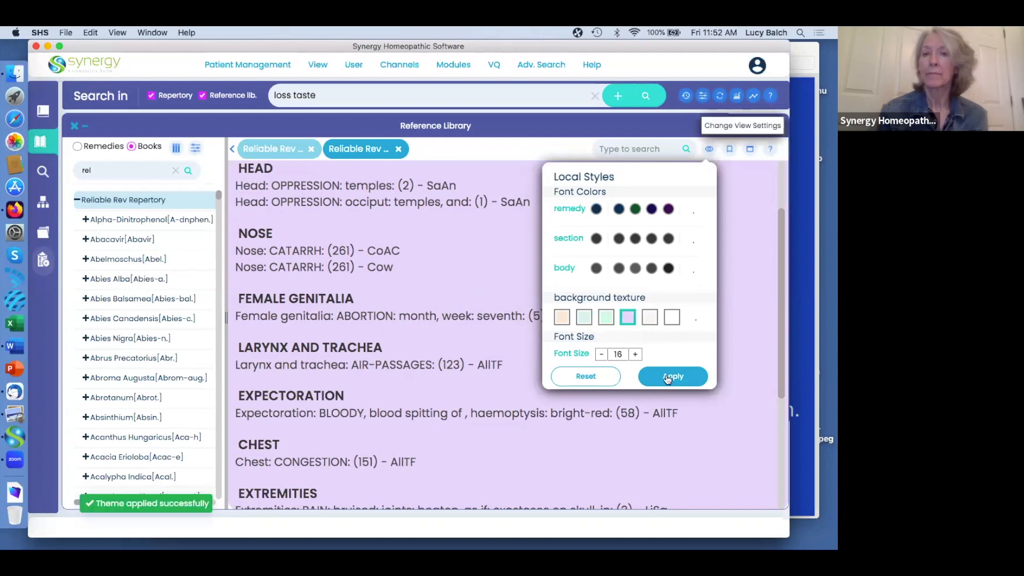
pyautogui.click(740, 290)
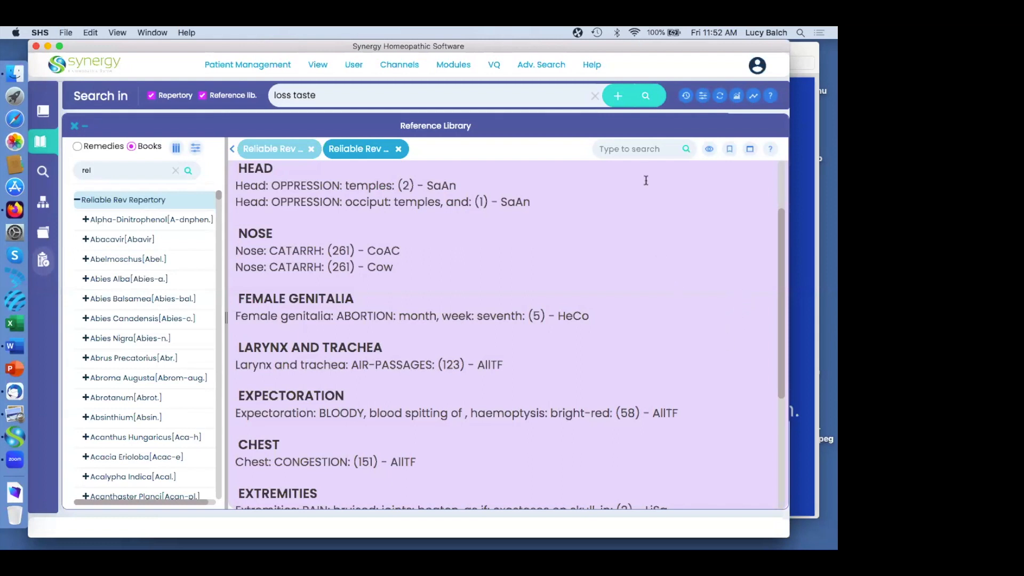
# Apply a repertory search filter for the sections "head" and "throat".
pyautogui.click(703, 97)
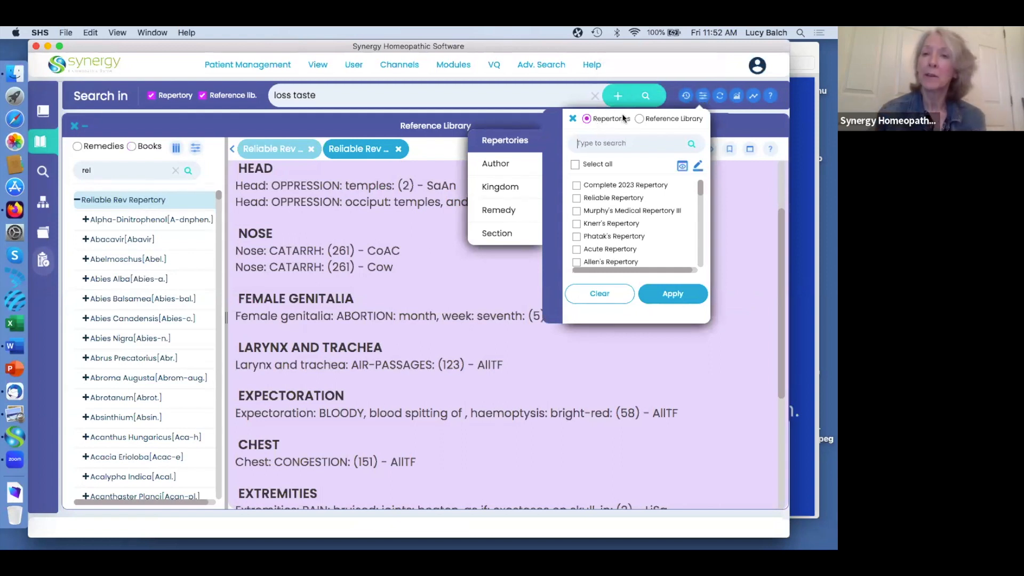
pyautogui.click(498, 235)
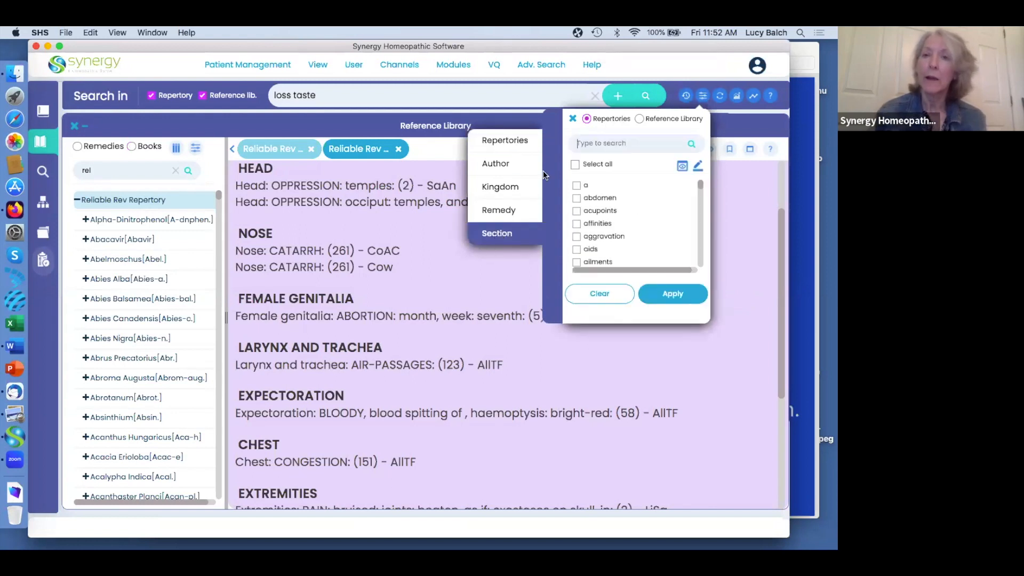
pyautogui.write('head')
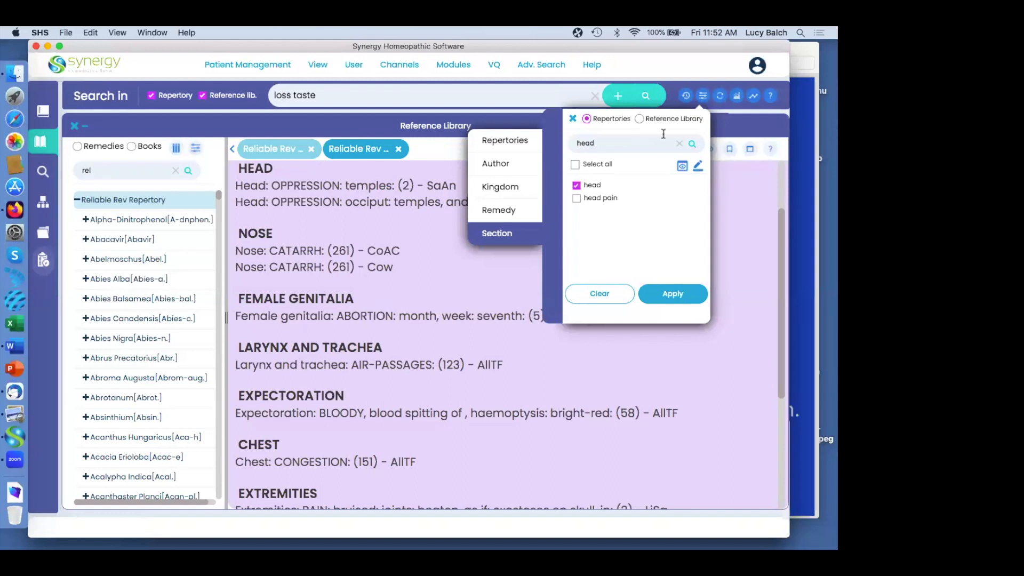
pyautogui.click(679, 143)
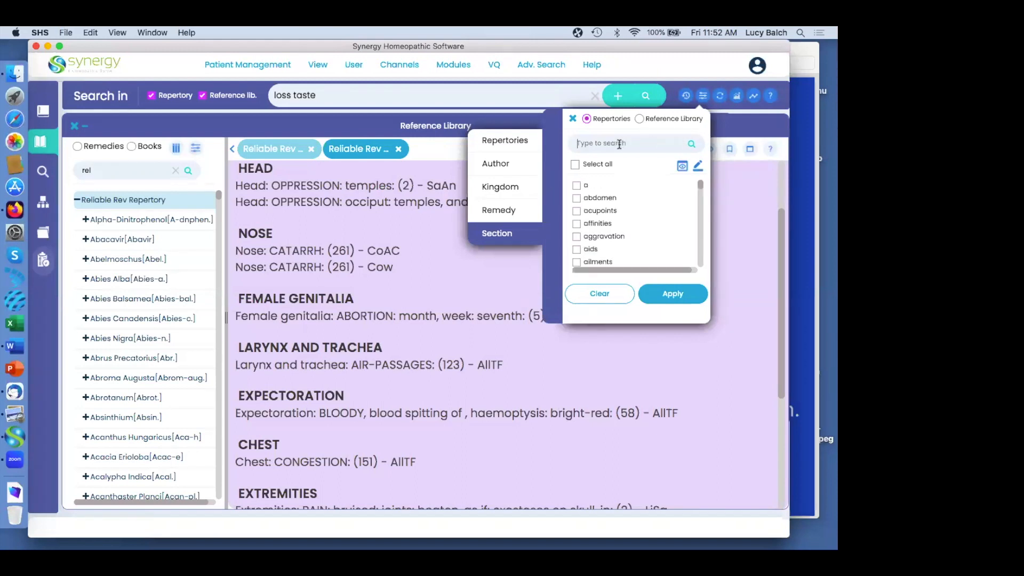
pyautogui.write('throat')
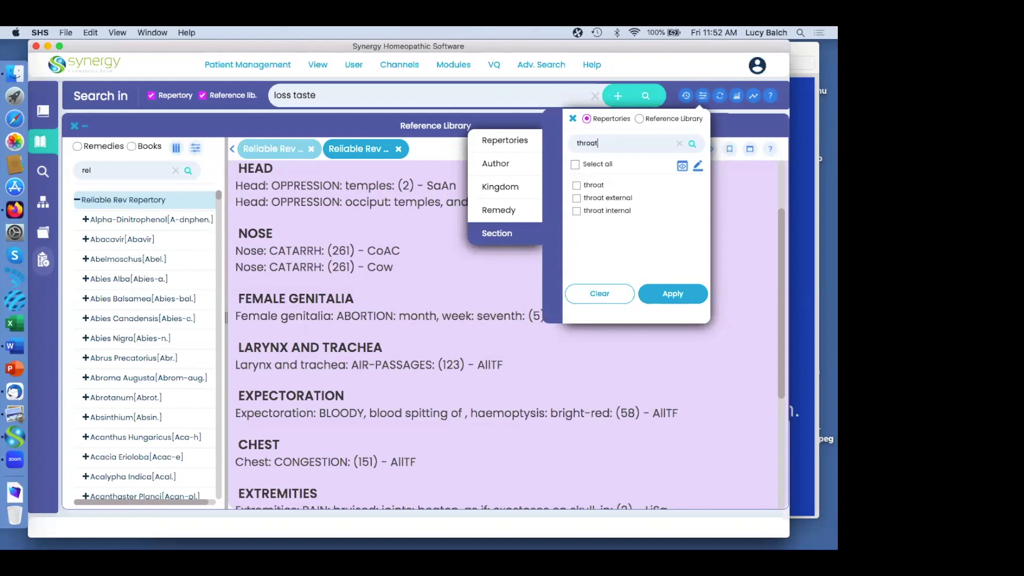
pyautogui.click(576, 185)
pyautogui.click(674, 294)
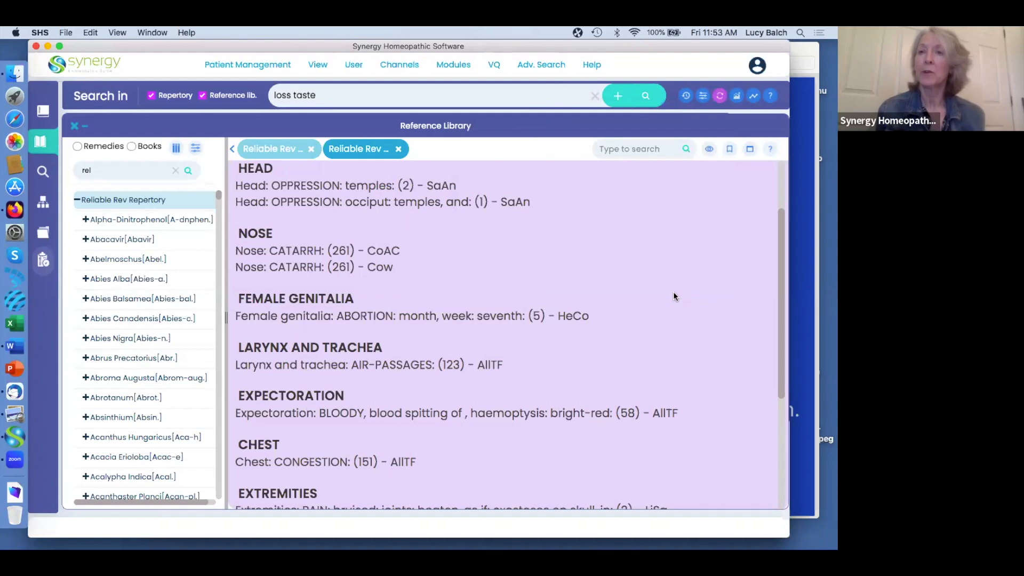
# Search for "heavy" with the section filter on and expand the Reliable Repertory results.
pyautogui.click(594, 97)
pyautogui.write('heavy')
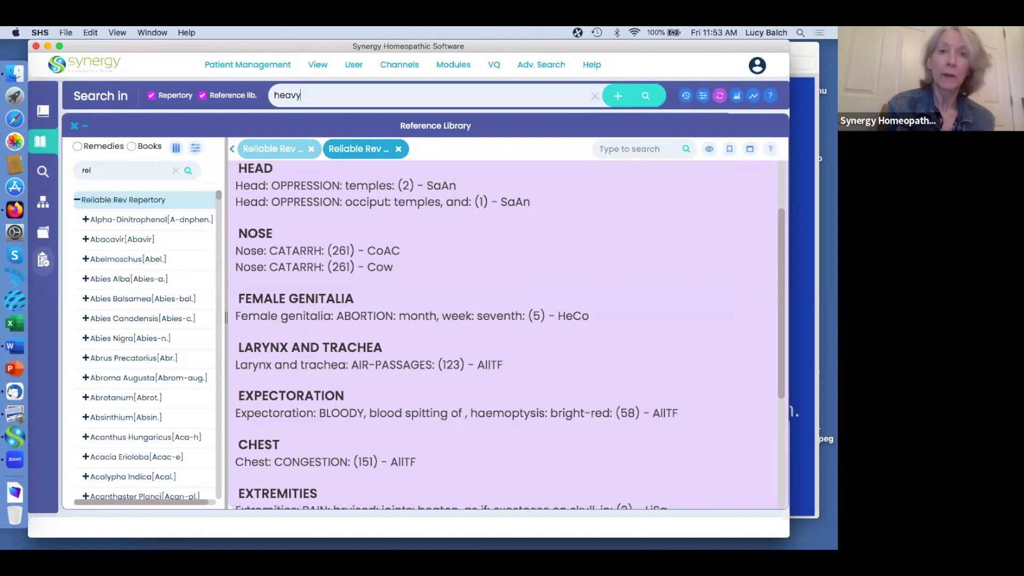
pyautogui.click(645, 97)
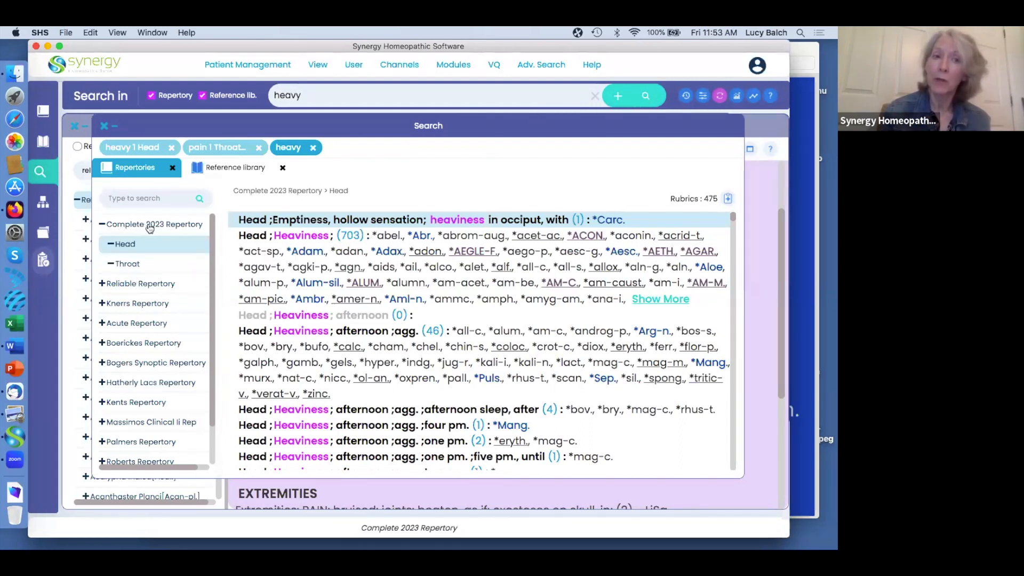
pyautogui.click(103, 284)
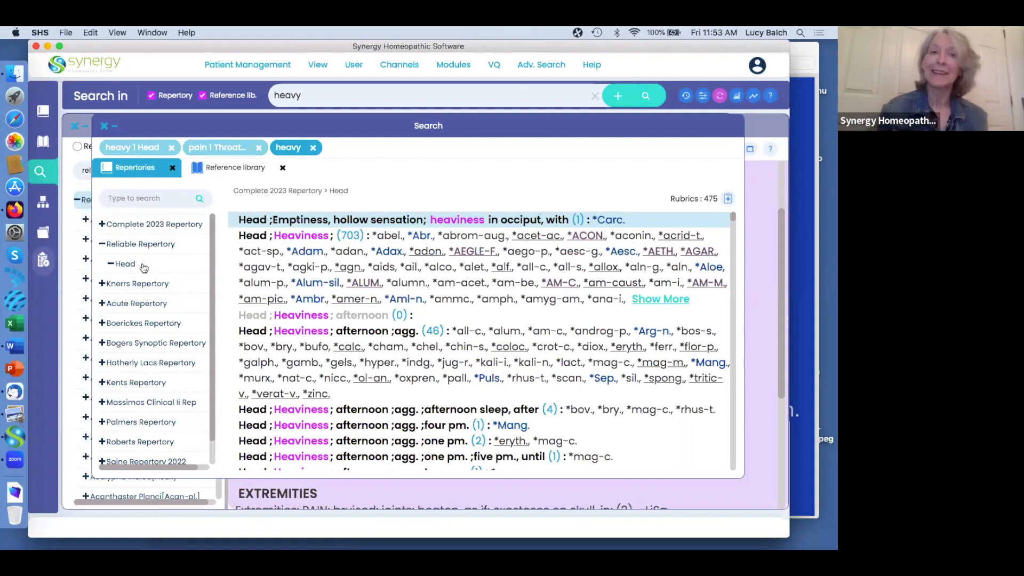
# Clear the search filter and apply a new repertory section filter that selects all matching "head" and "throat" sections.
pyautogui.click(703, 96)
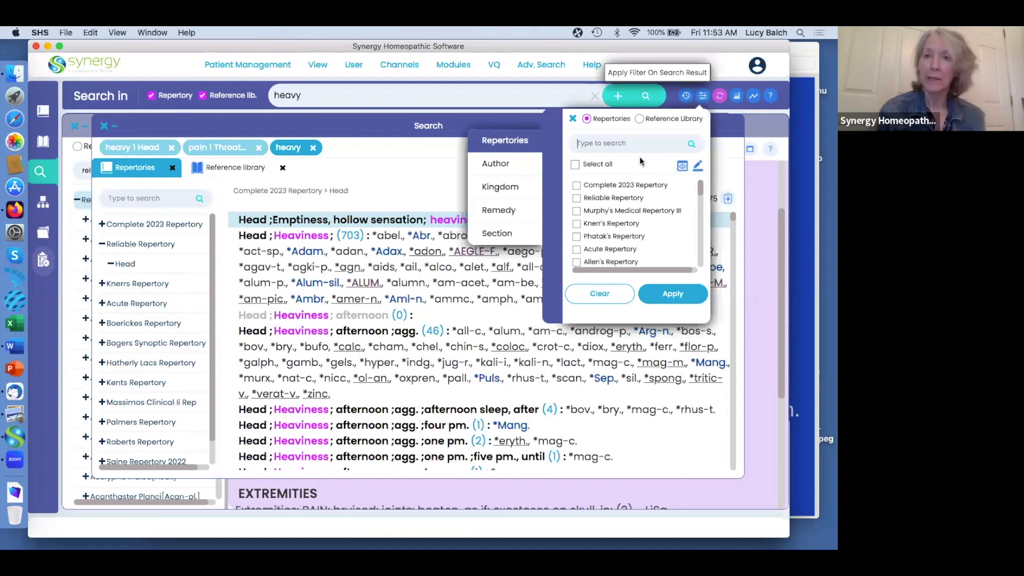
pyautogui.click(720, 96)
pyautogui.click(703, 97)
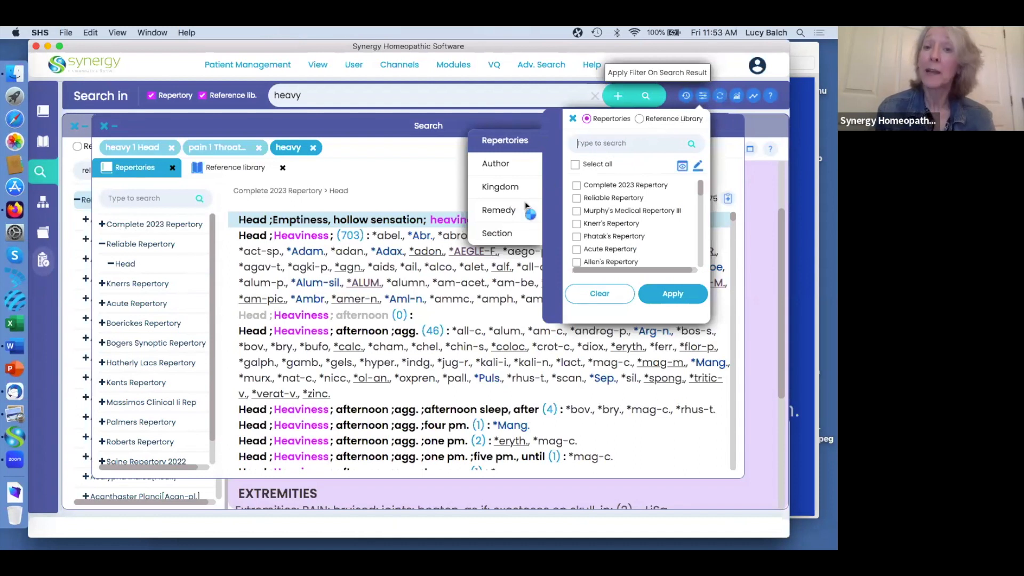
pyautogui.click(496, 233)
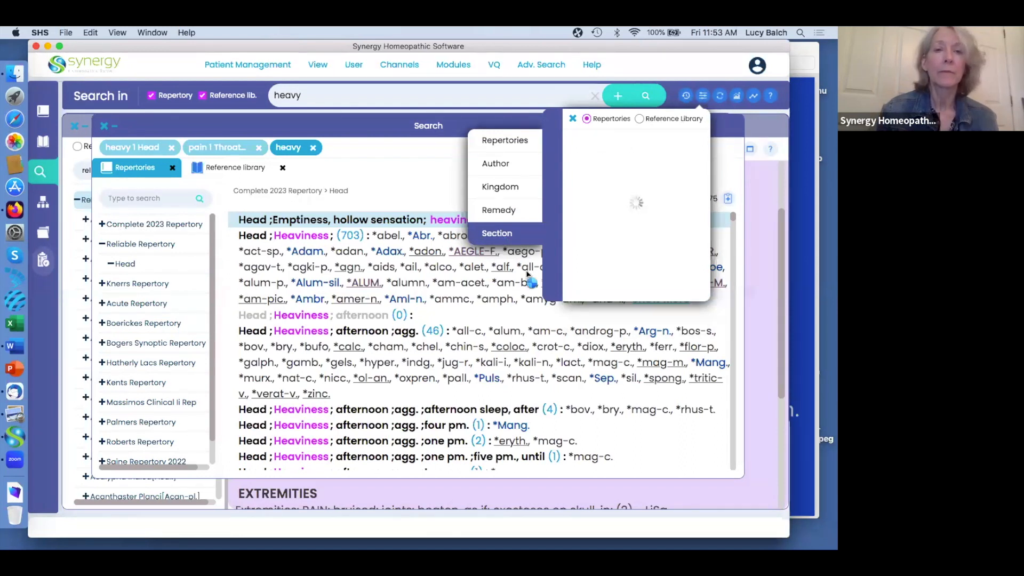
pyautogui.write('hea')
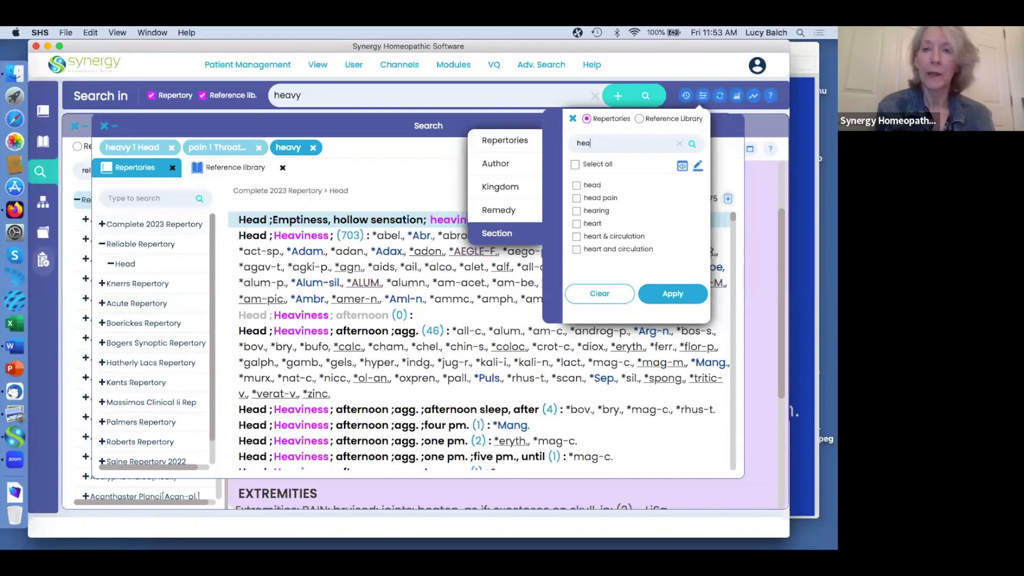
pyautogui.write('d')
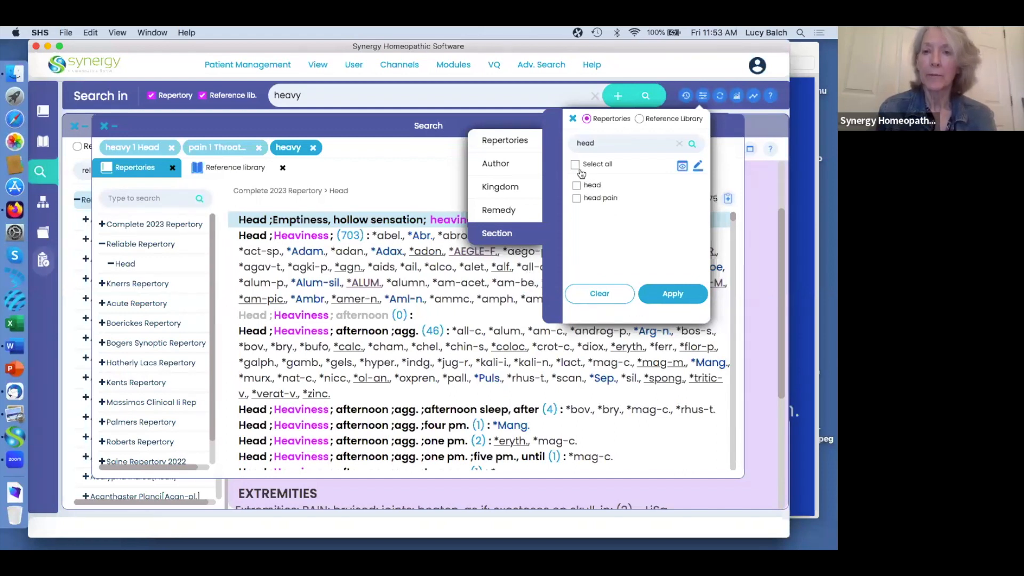
pyautogui.click(678, 144)
pyautogui.write('thraot')
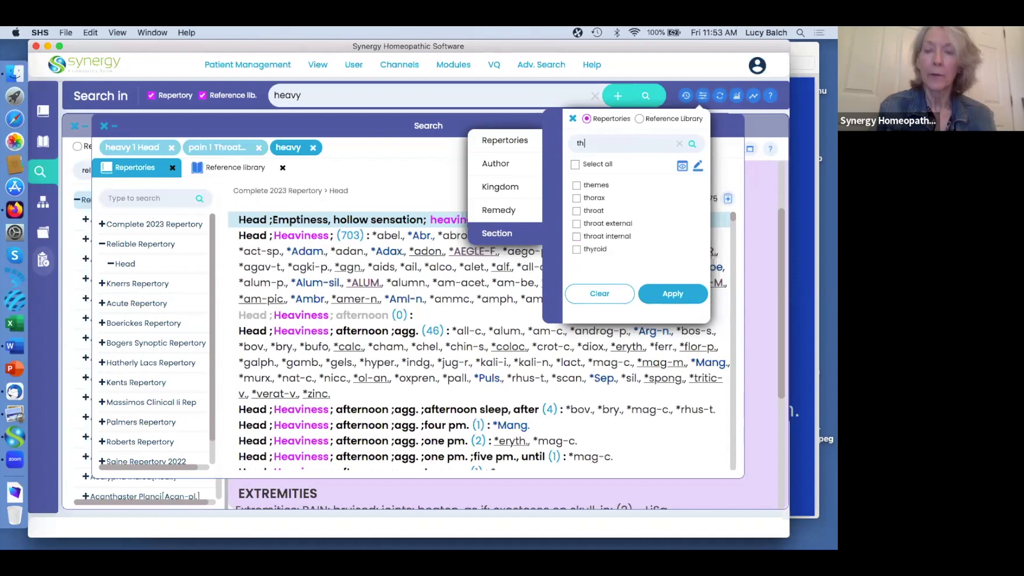
pyautogui.press('BackSpace')
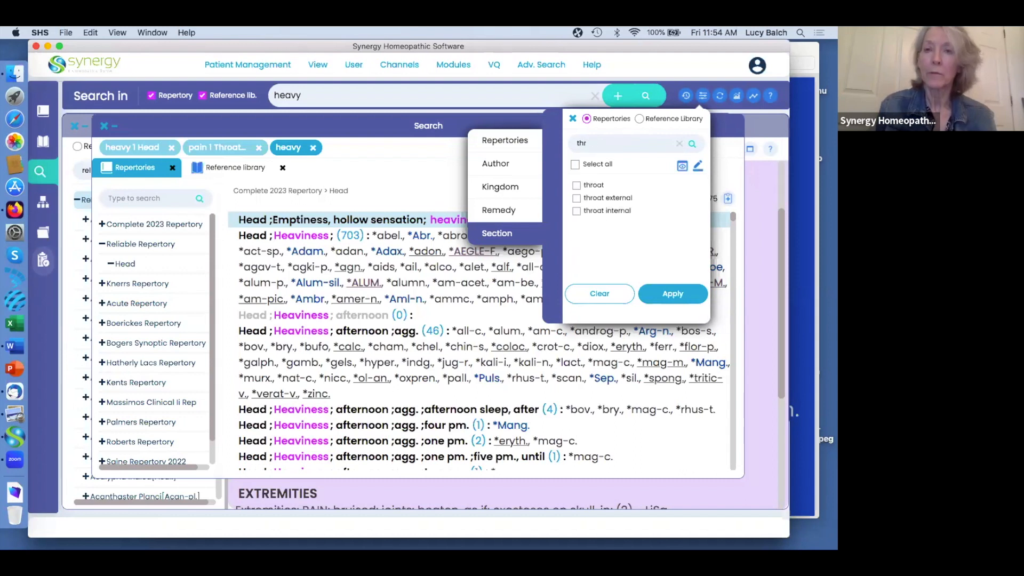
pyautogui.click(575, 164)
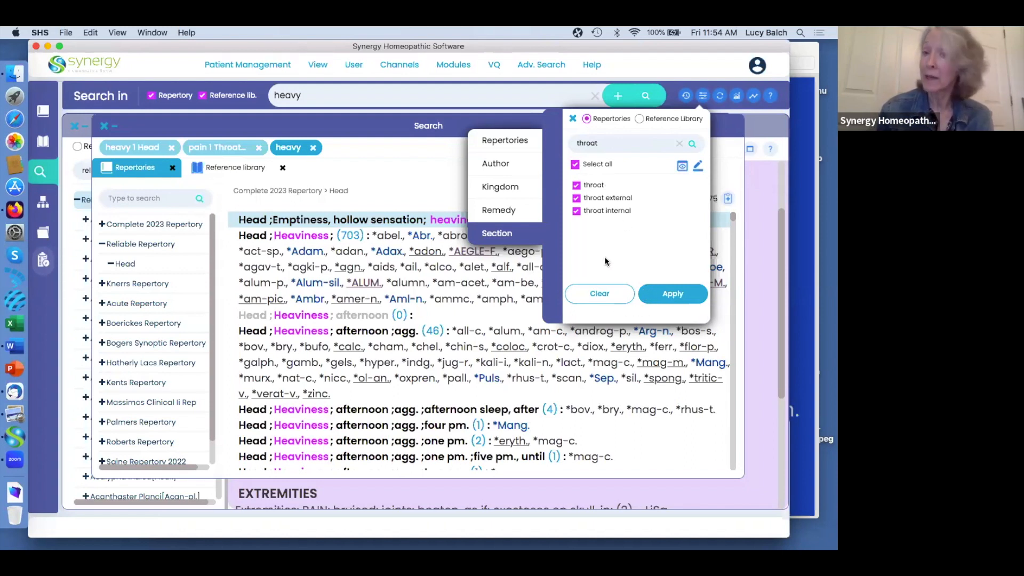
pyautogui.click(673, 294)
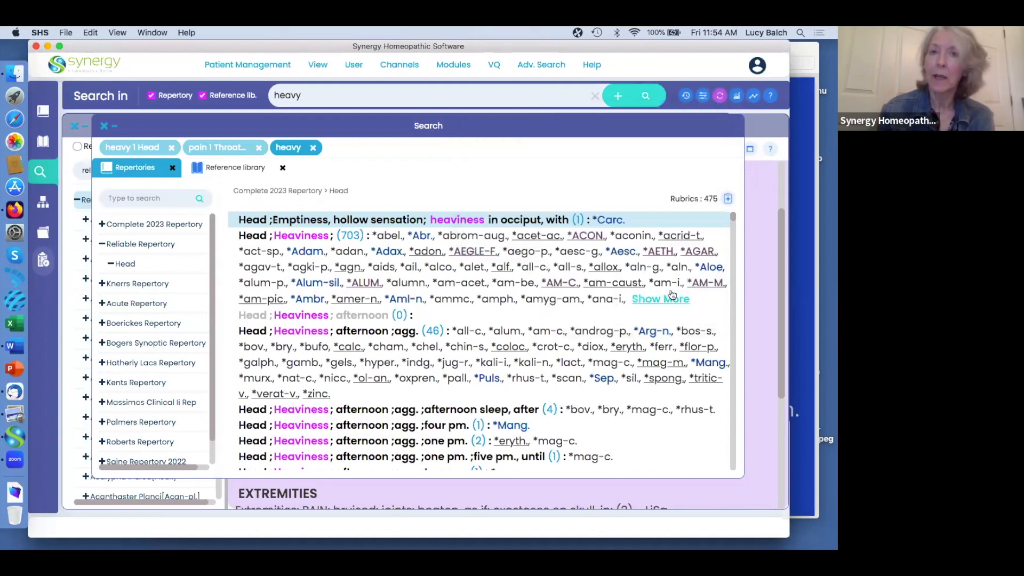
# Rerun the "heavy" search and examine which sections are listed under the Reliable and Knerr's repertories.
pyautogui.click(646, 97)
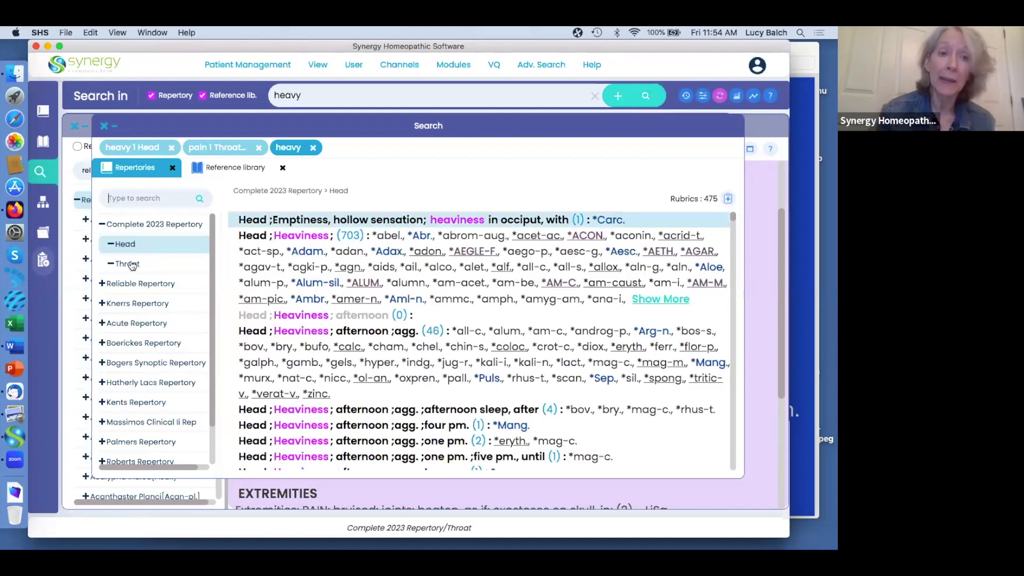
pyautogui.click(107, 283)
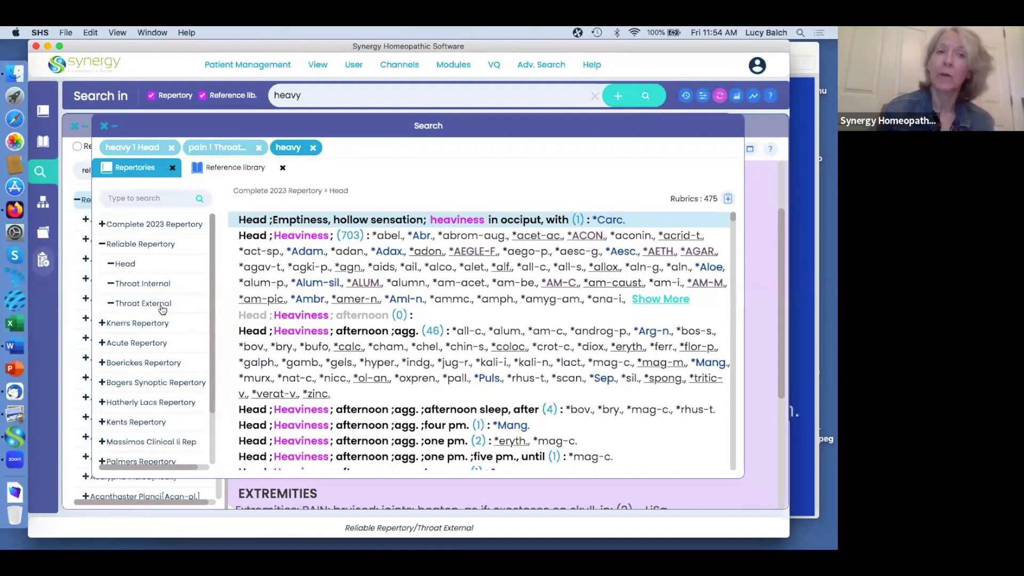
pyautogui.click(151, 283)
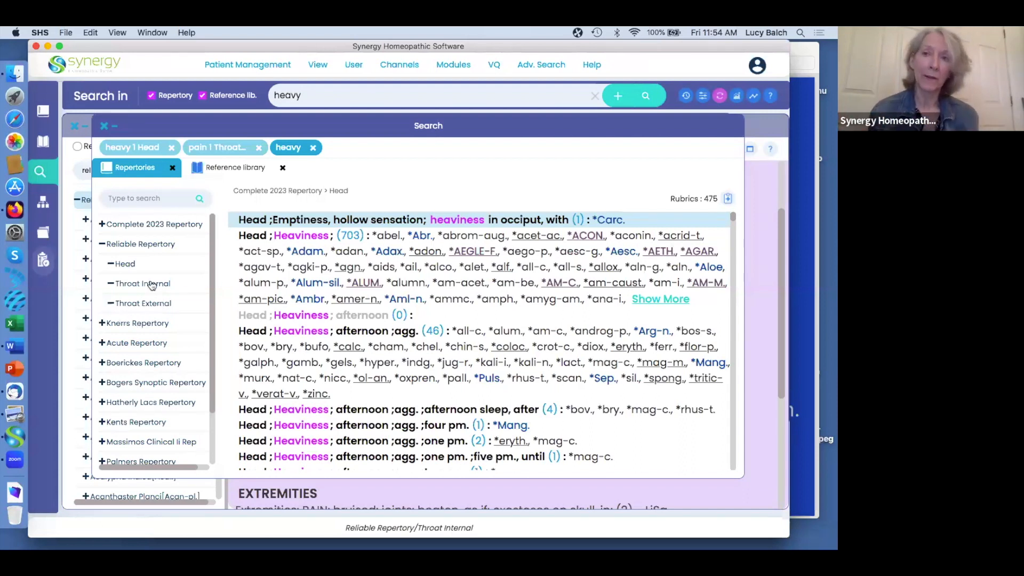
pyautogui.click(102, 323)
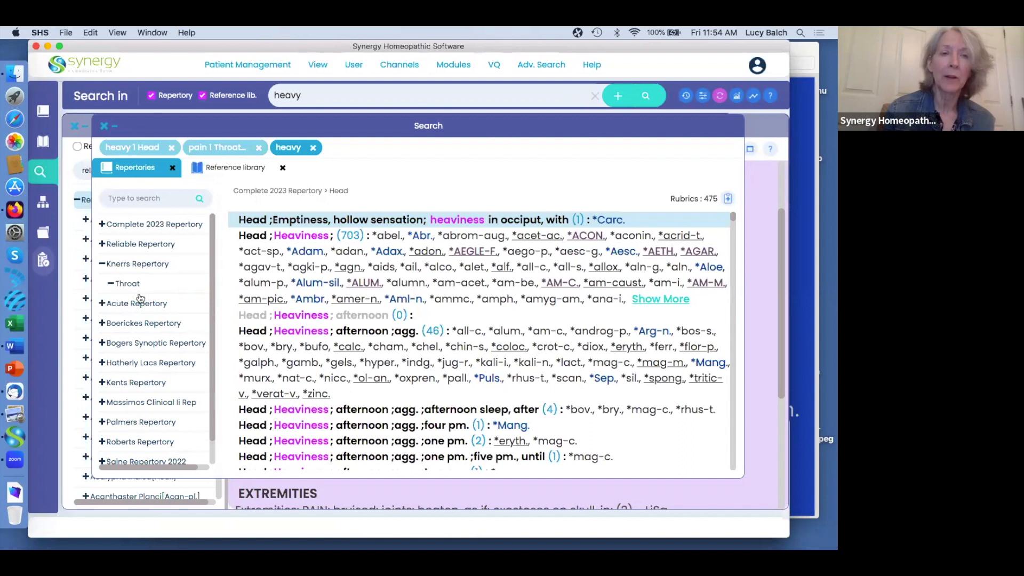
# View the chapters of Knerr's Repertory in the Repertory module, then open and close its Inner Head chapter.
pyautogui.click(43, 113)
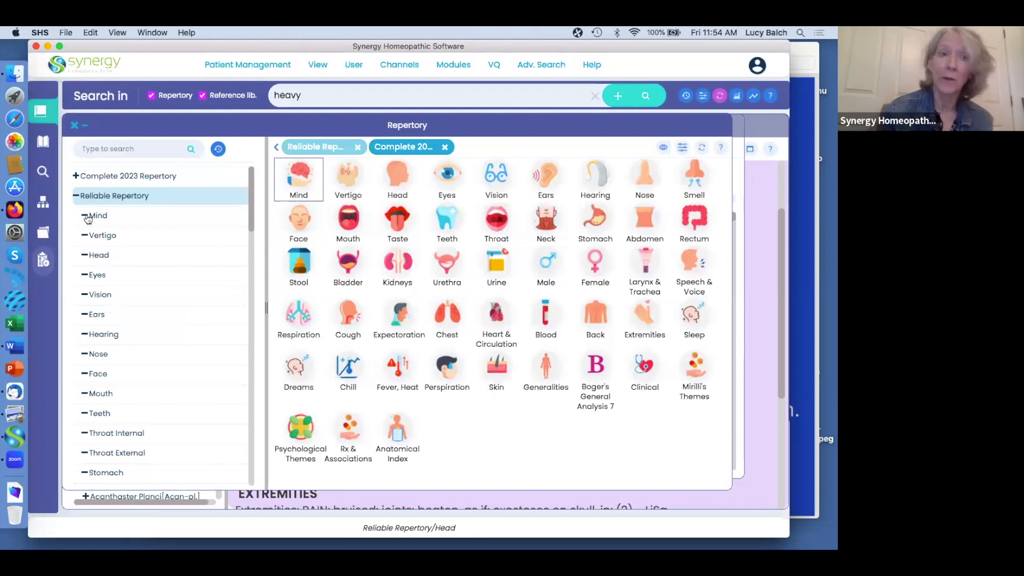
pyautogui.click(76, 197)
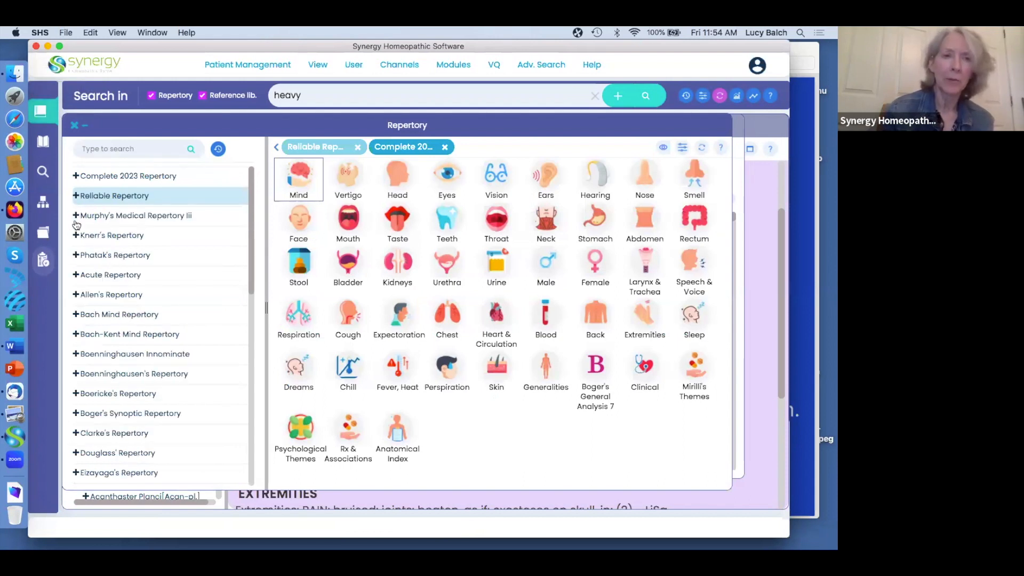
pyautogui.click(100, 236)
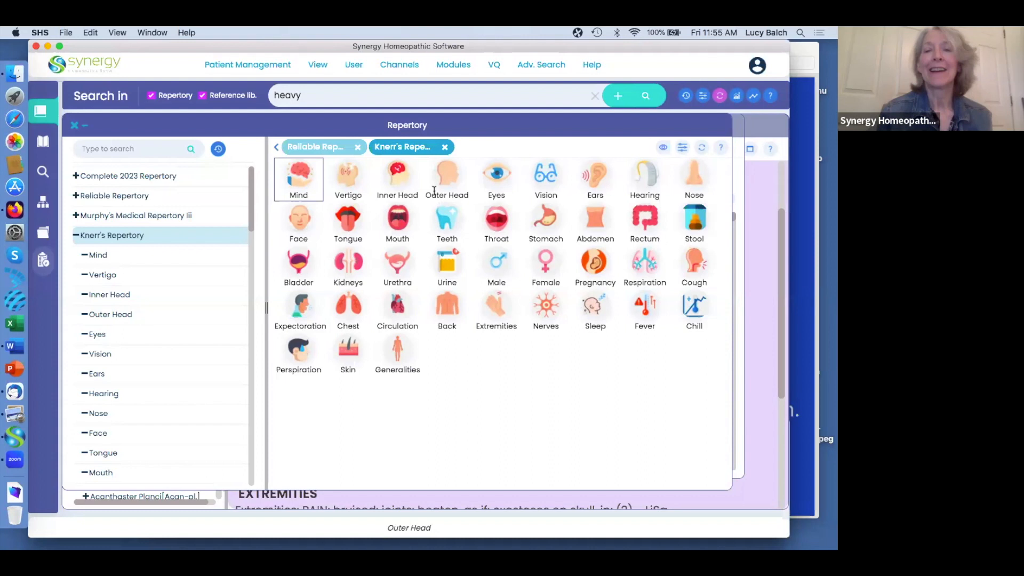
pyautogui.click(397, 176)
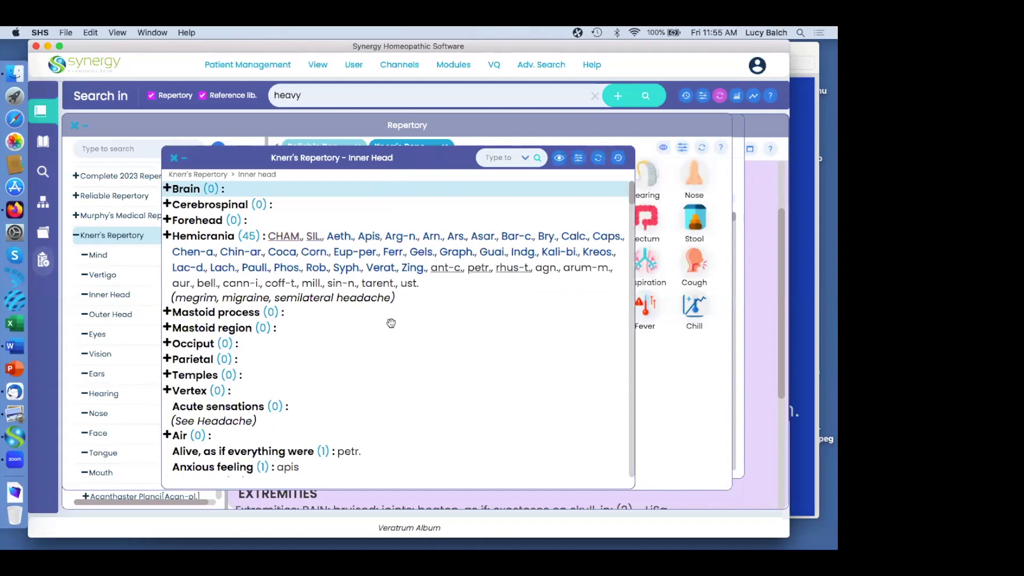
pyautogui.click(174, 158)
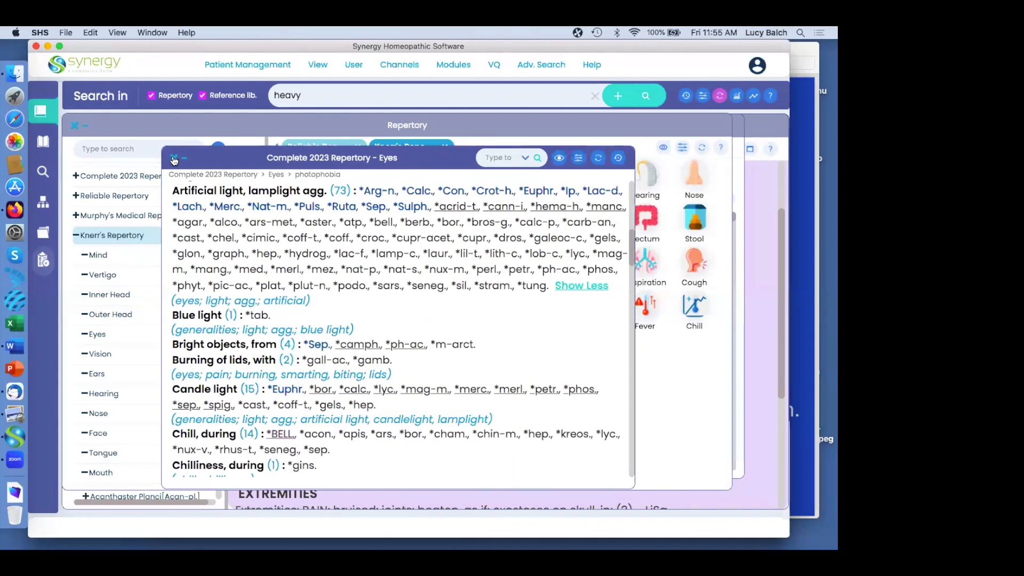
# Remove the search filter and search for "shake / tremor / palsy holding".
pyautogui.click(596, 96)
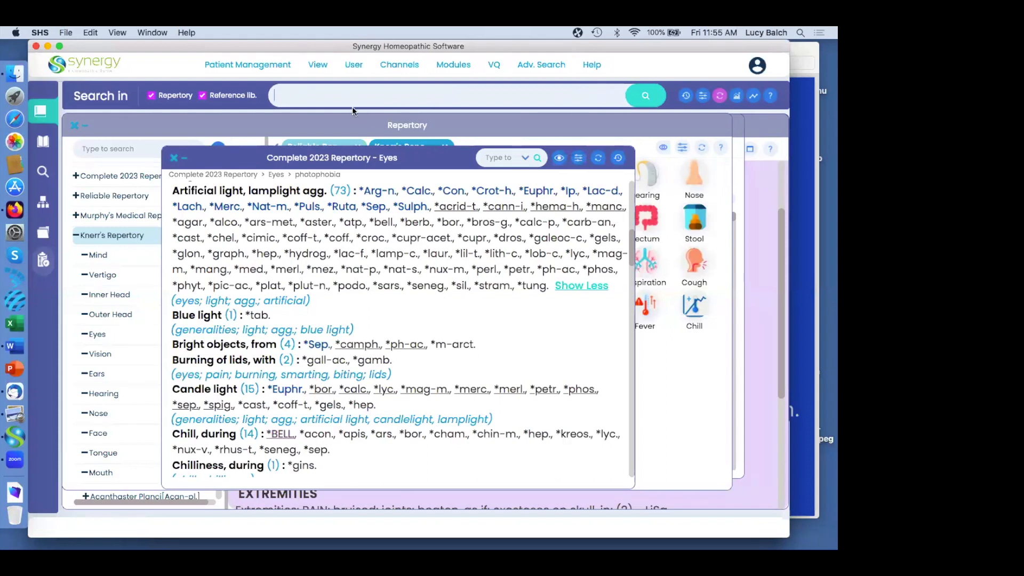
pyautogui.write('shake')
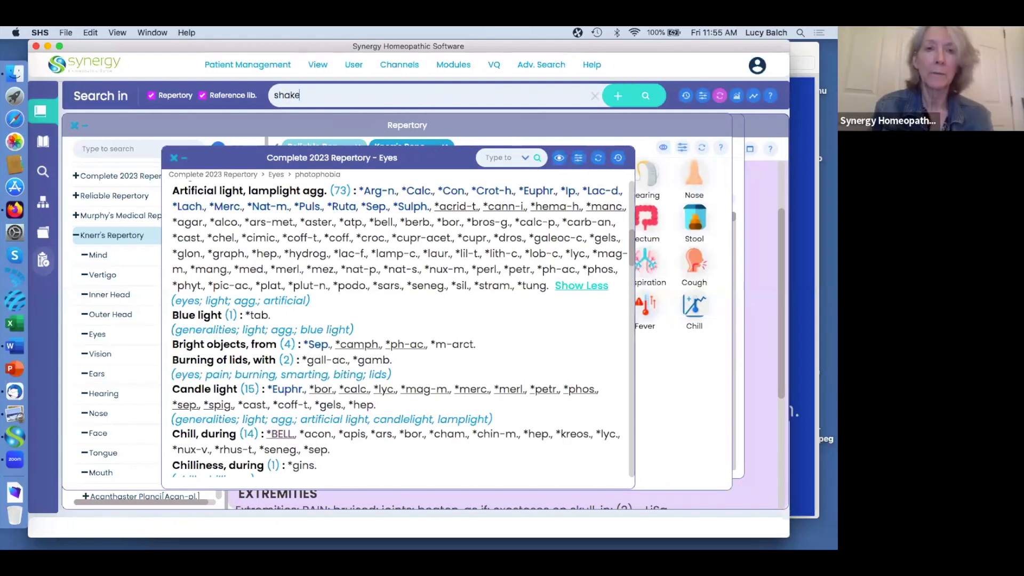
pyautogui.write(' / tremor')
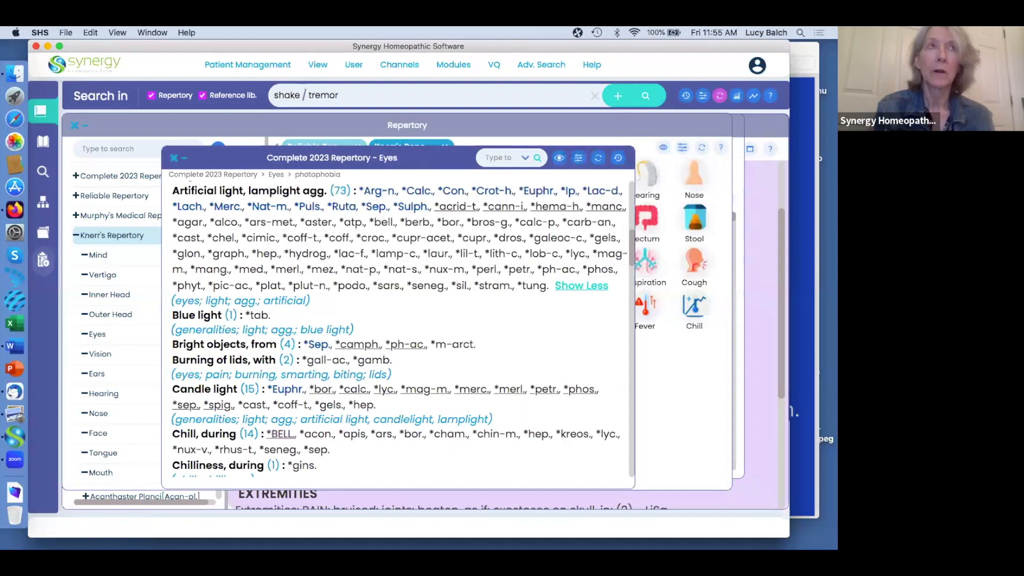
pyautogui.write(' / palsy')
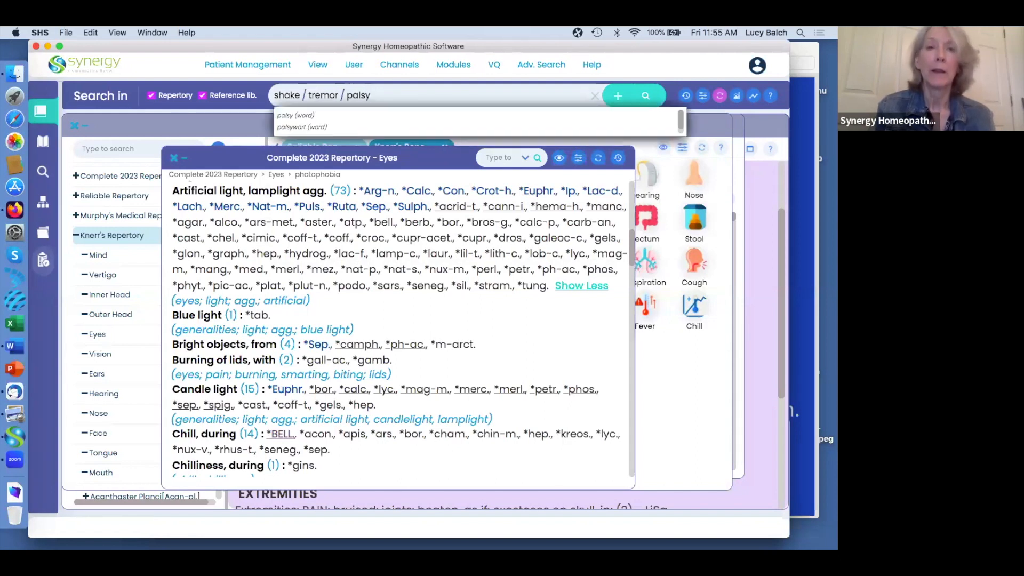
pyautogui.write('holding')
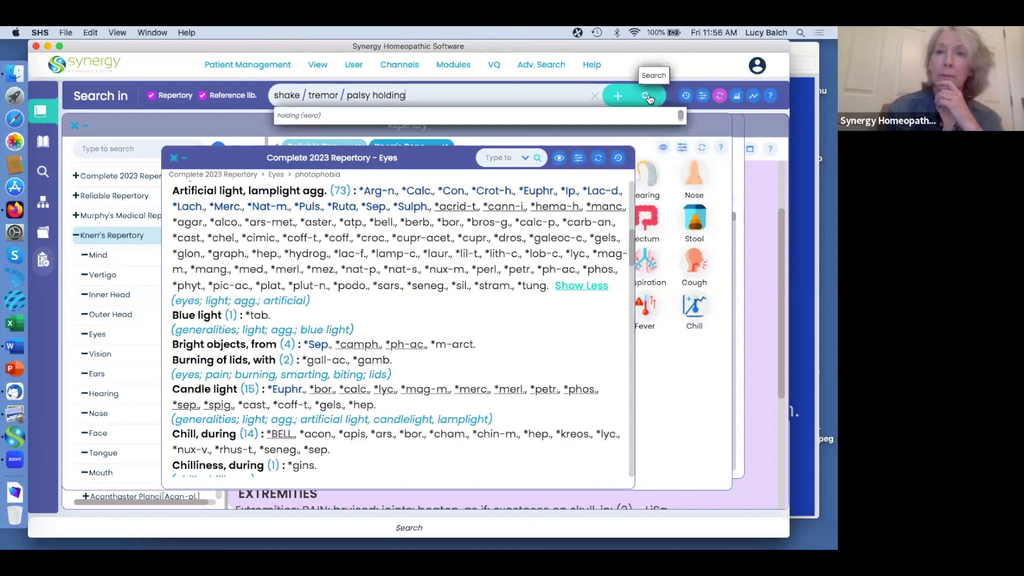
pyautogui.click(721, 100)
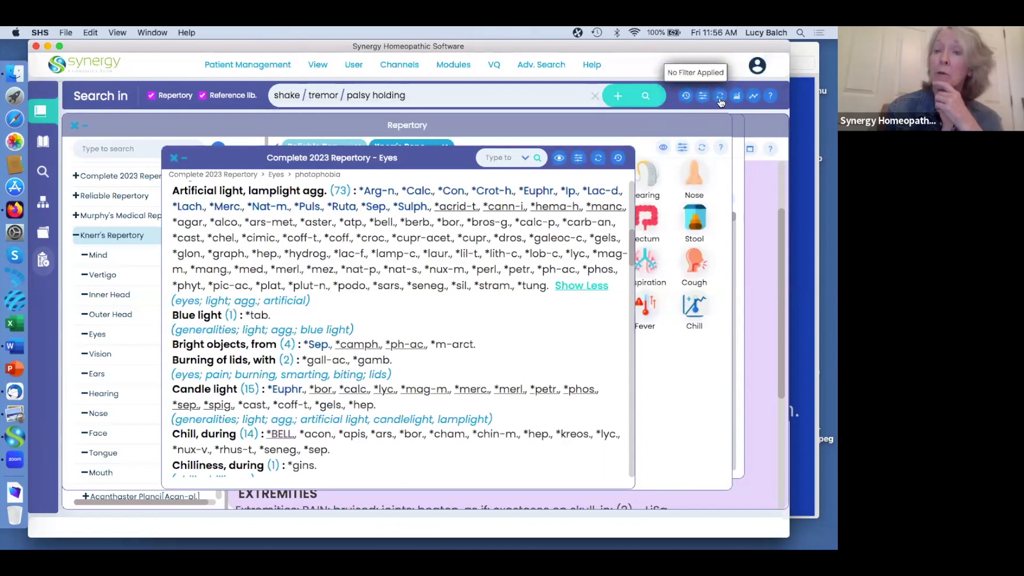
pyautogui.click(646, 96)
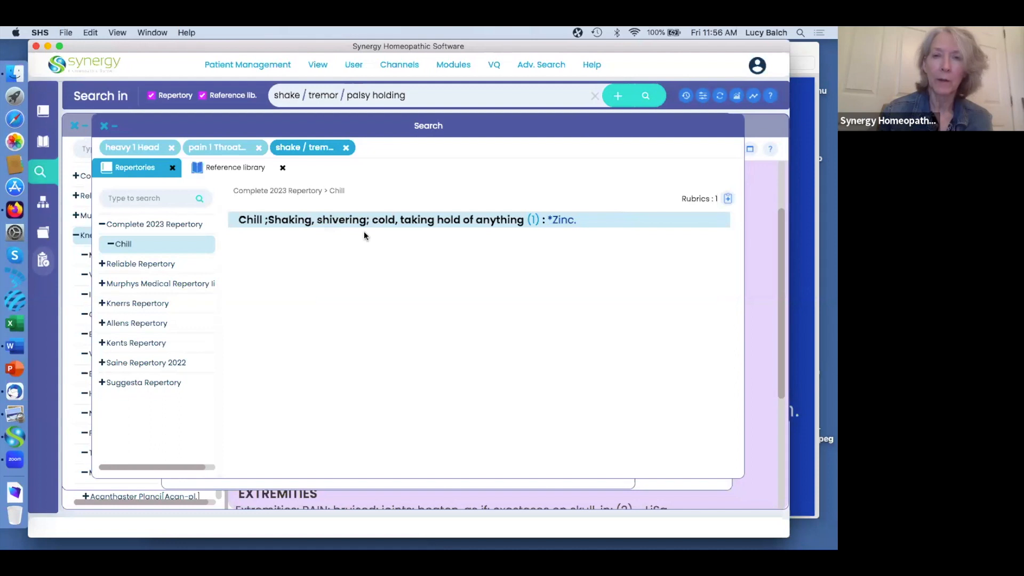
# Review the matching rubrics in the Reliable Repertory's Mind and Generalities sections and in Murphy's Medical Repertory III.
pyautogui.click(121, 264)
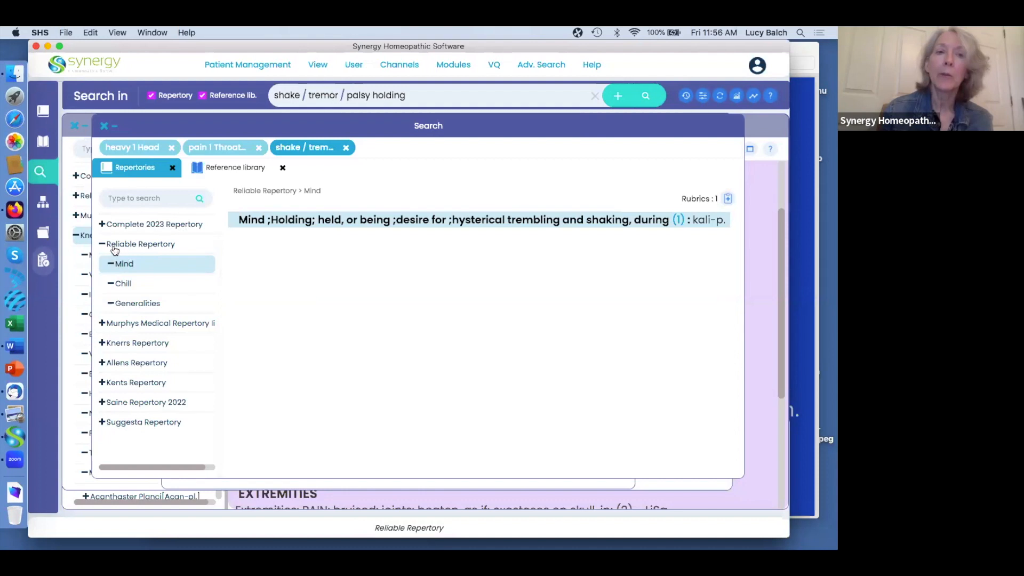
pyautogui.click(135, 304)
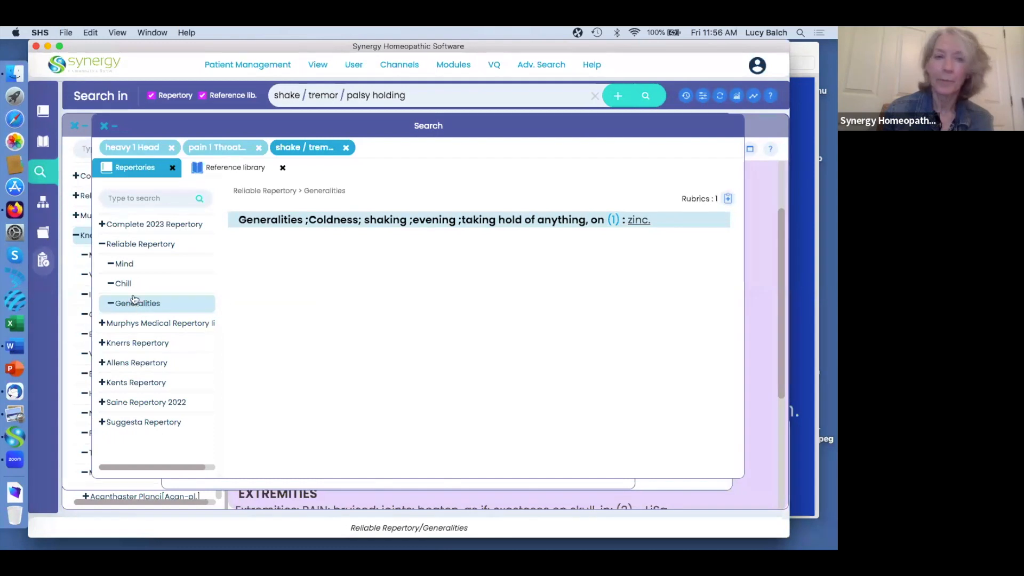
pyautogui.click(126, 265)
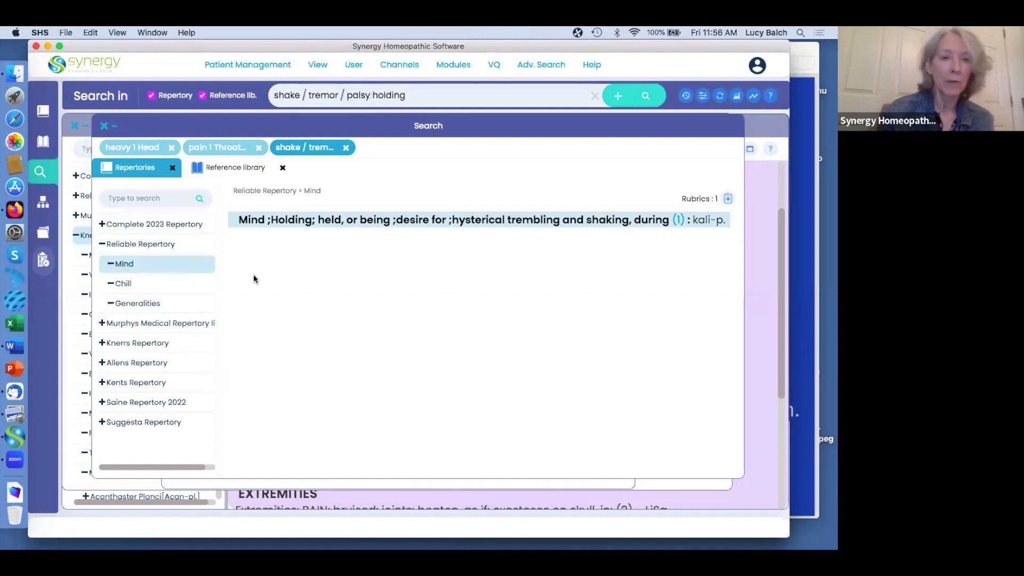
pyautogui.click(163, 324)
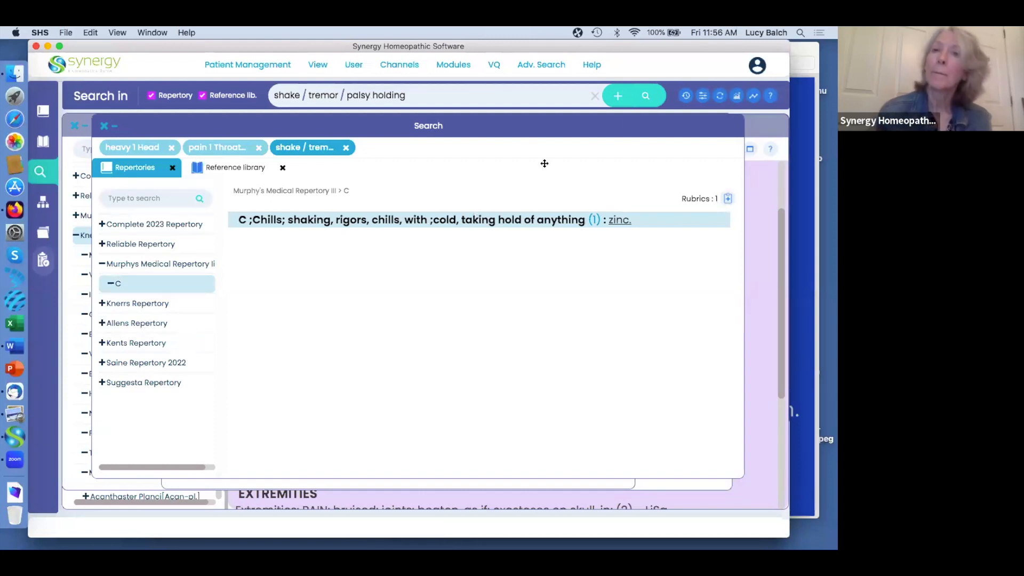
# Replace the previous search terms with "hold shake / trembling" and run the search.
pyautogui.click(594, 96)
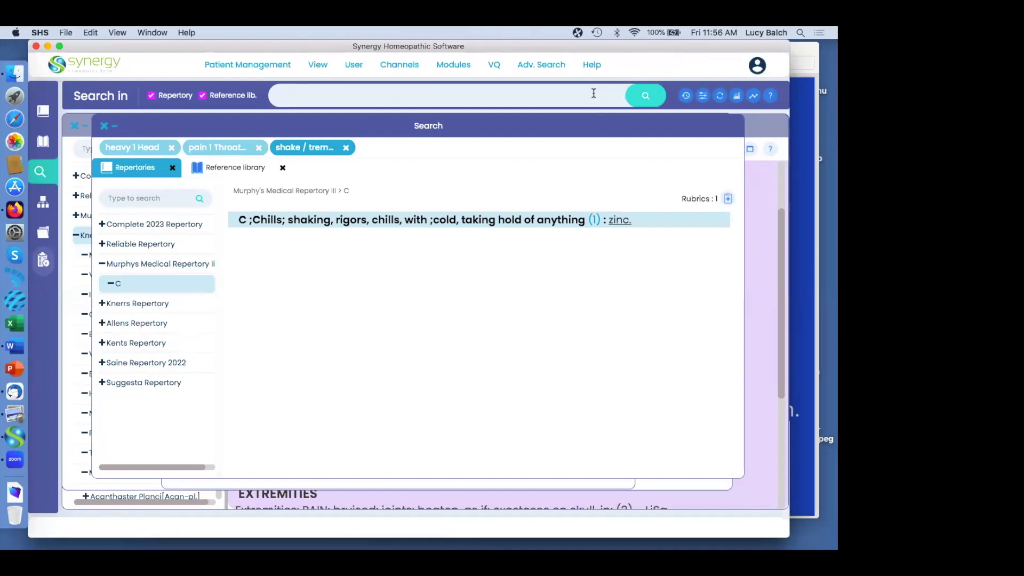
pyautogui.write('hold')
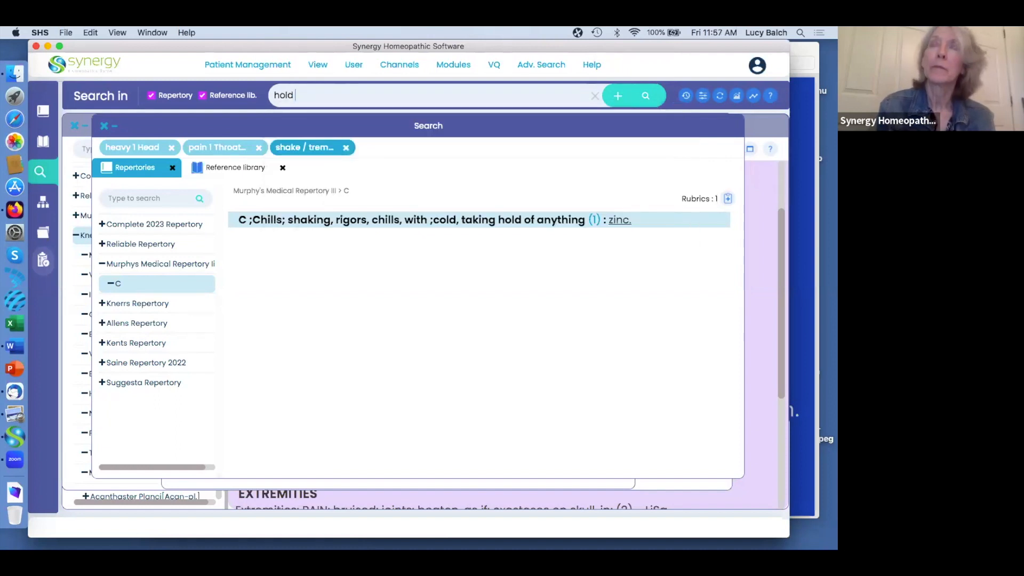
pyautogui.write('sah')
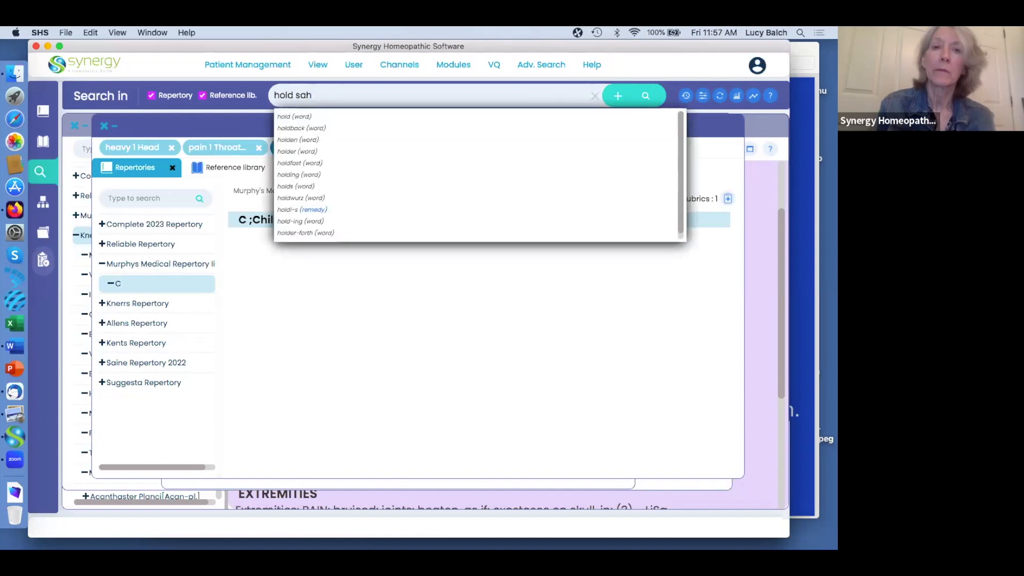
pyautogui.press('BackSpace')
pyautogui.press('BackSpace')
pyautogui.write('hake / tr')
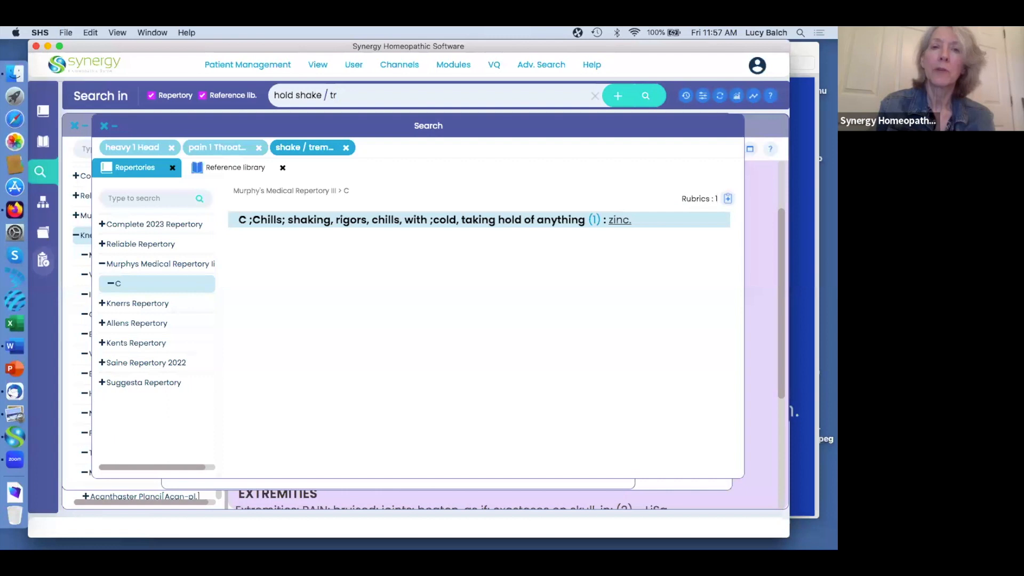
pyautogui.write('m')
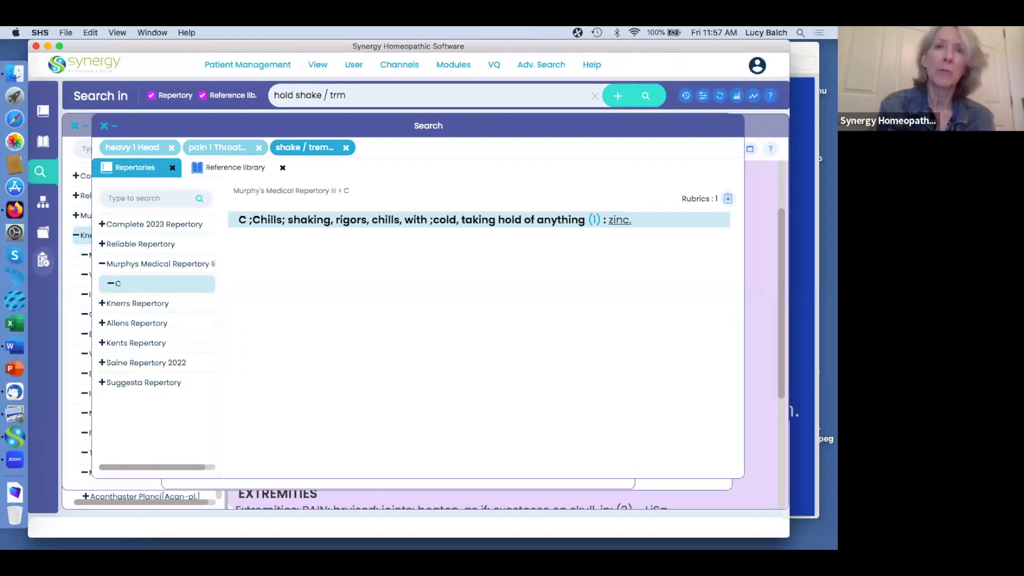
pyautogui.press('BackSpace')
pyautogui.write('em')
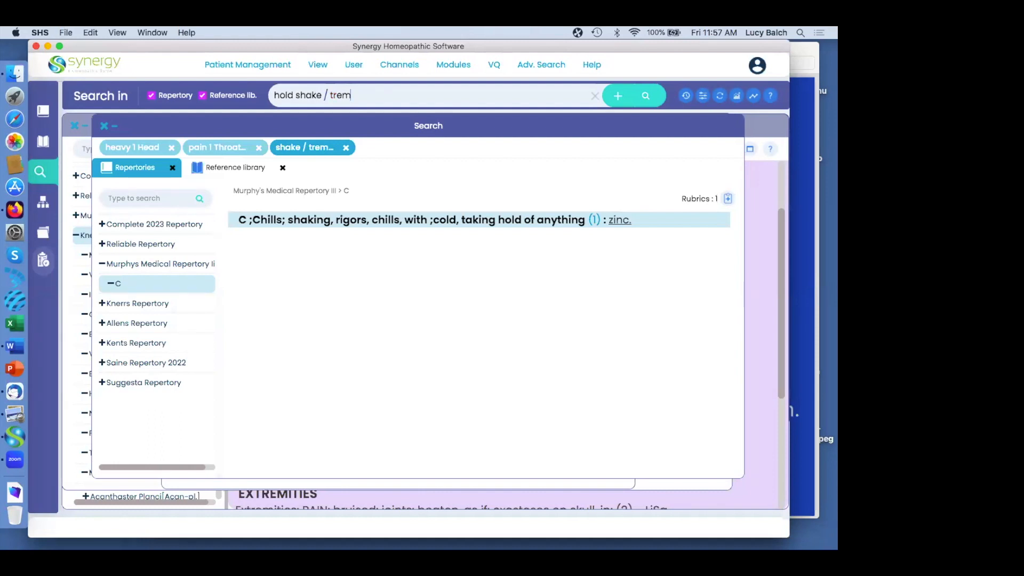
pyautogui.write('b')
pyautogui.press('Return')
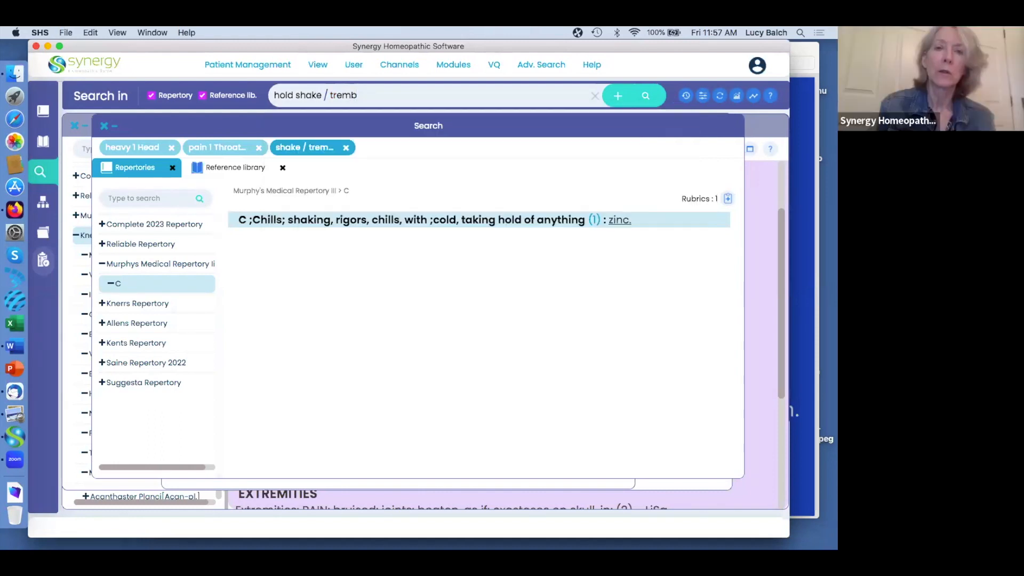
pyautogui.write('ling')
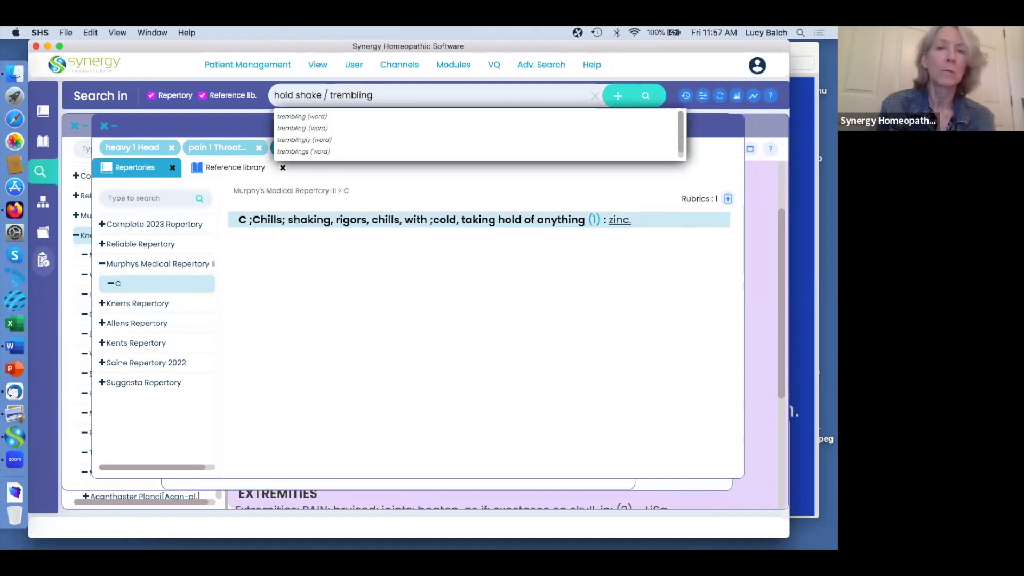
pyautogui.click(645, 98)
pyautogui.click(645, 97)
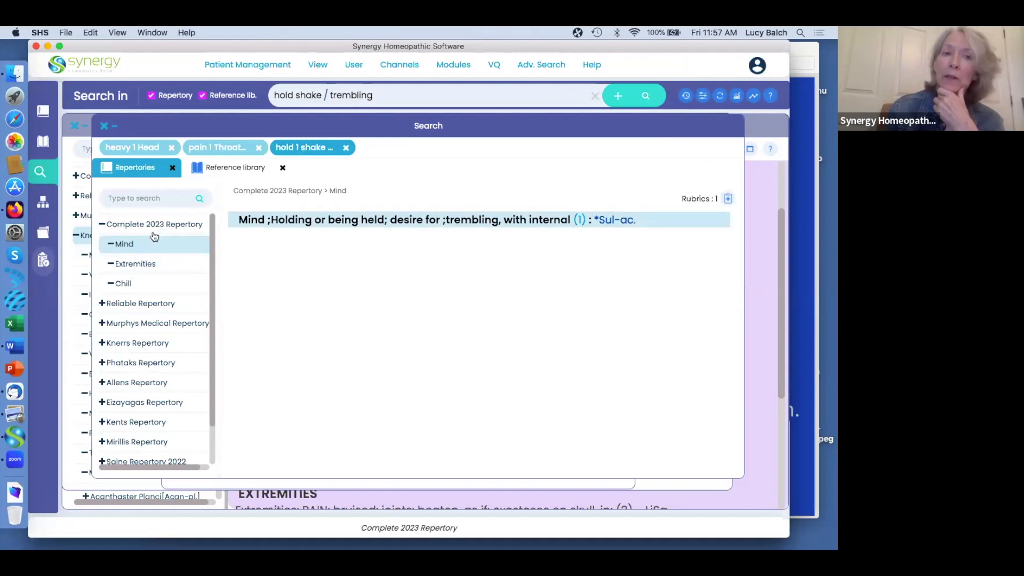
# Review the matching Extremities rubrics in the Complete 2023 Repertory and the Reliable Repertory.
pyautogui.click(135, 264)
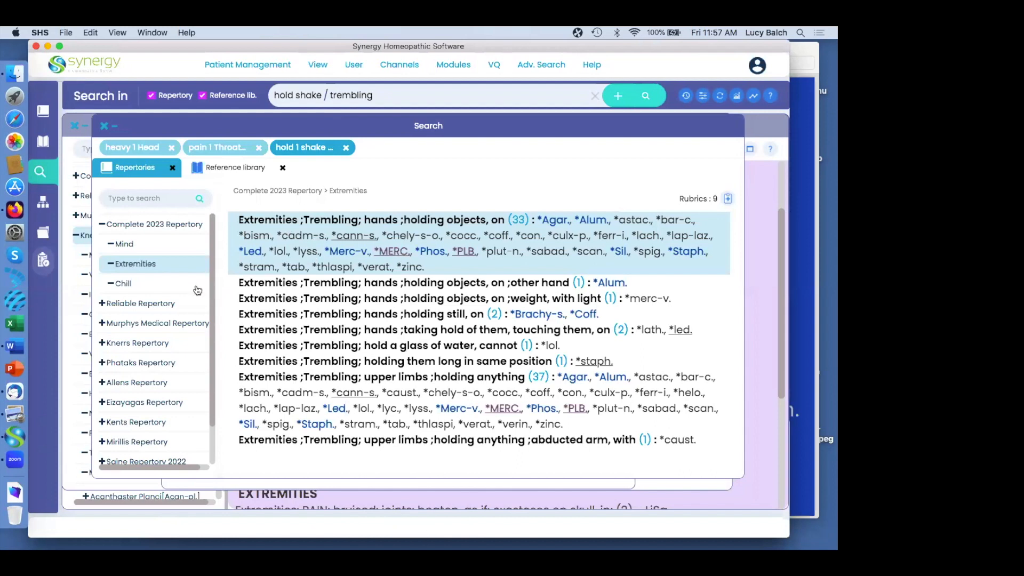
pyautogui.click(103, 303)
pyautogui.click(135, 283)
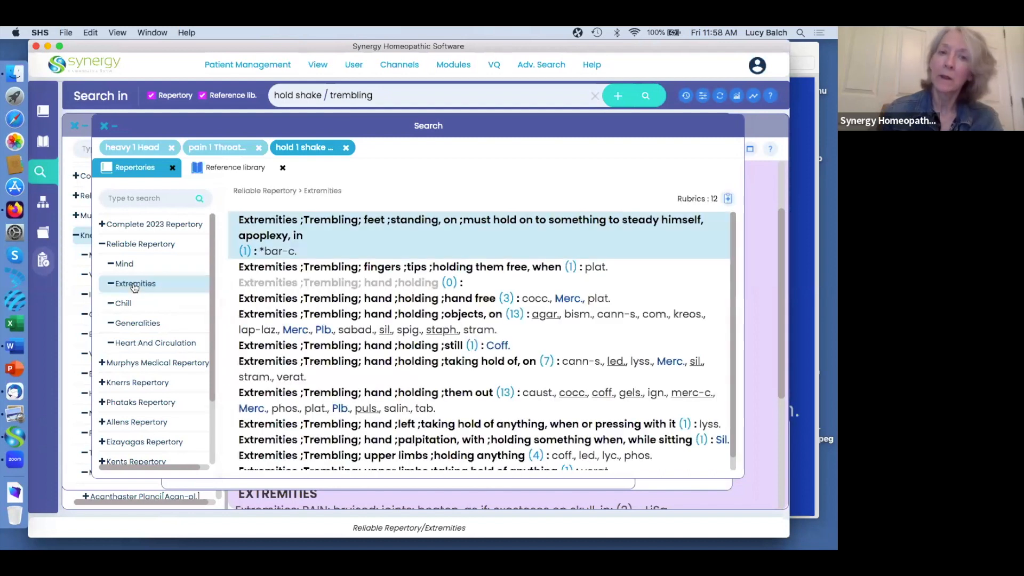
pyautogui.scroll(-1, 365, 331)
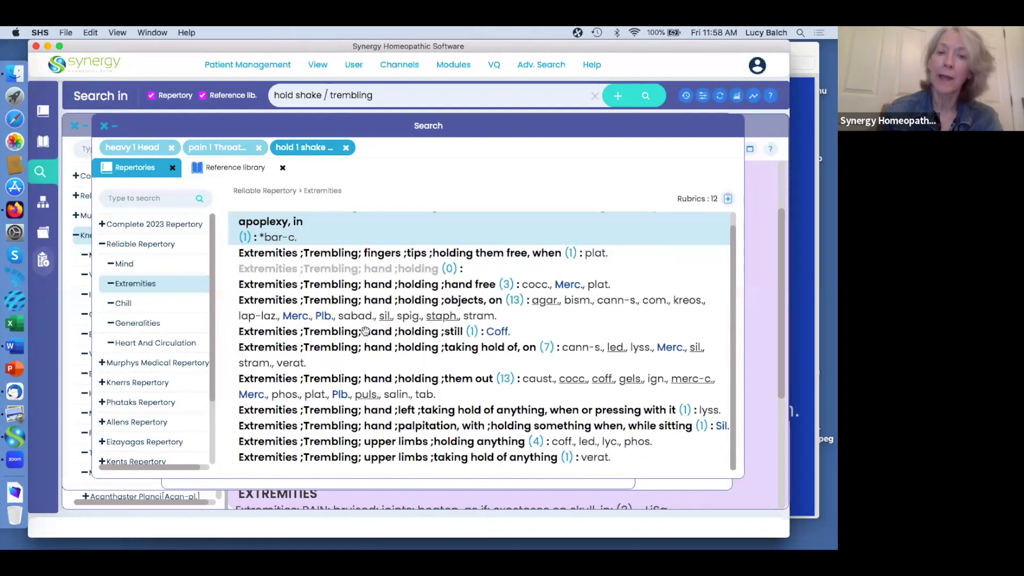
pyautogui.scroll(1, 371, 398)
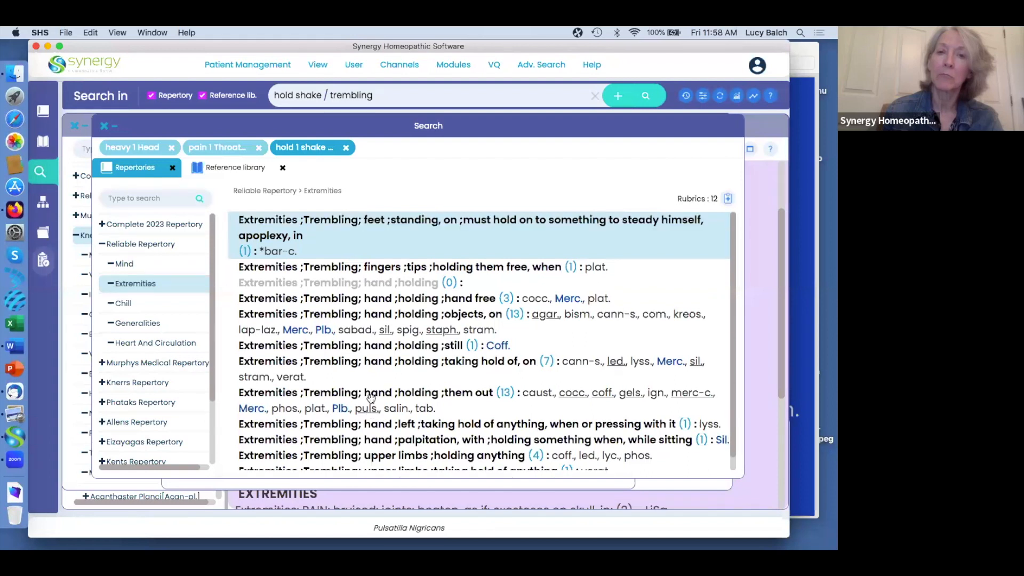
pyautogui.scroll(-1, 371, 397)
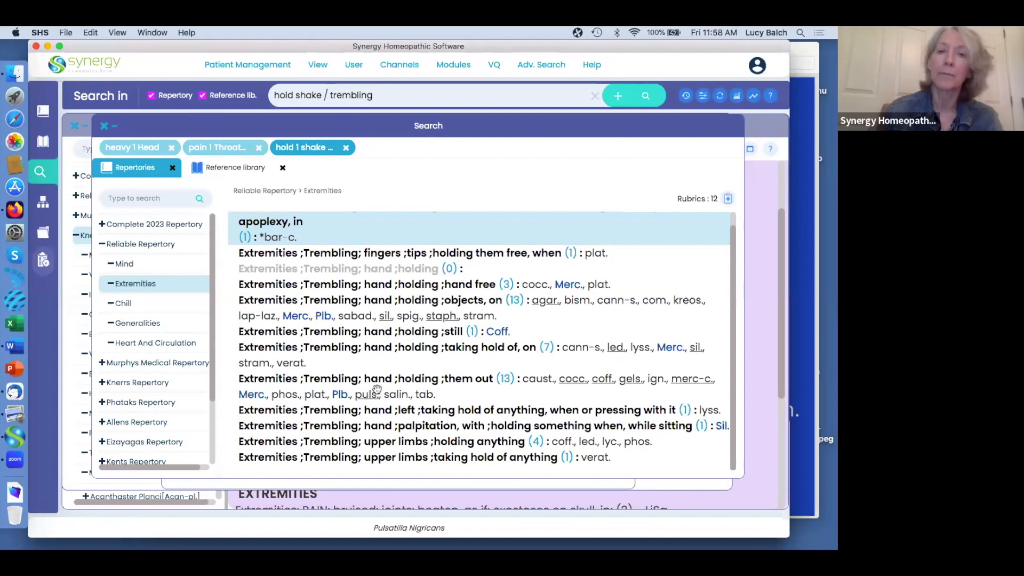
pyautogui.scroll(1, 377, 389)
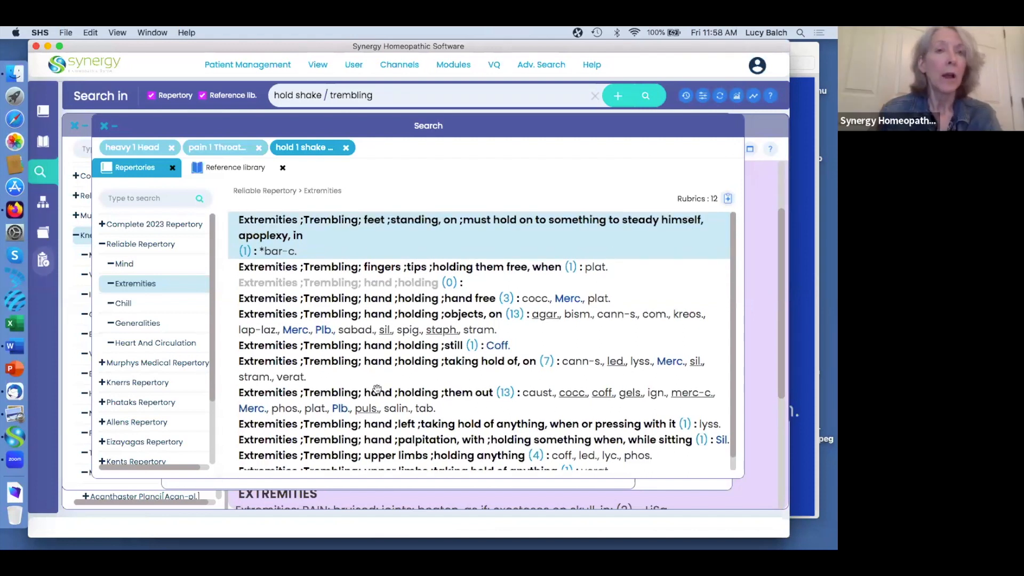